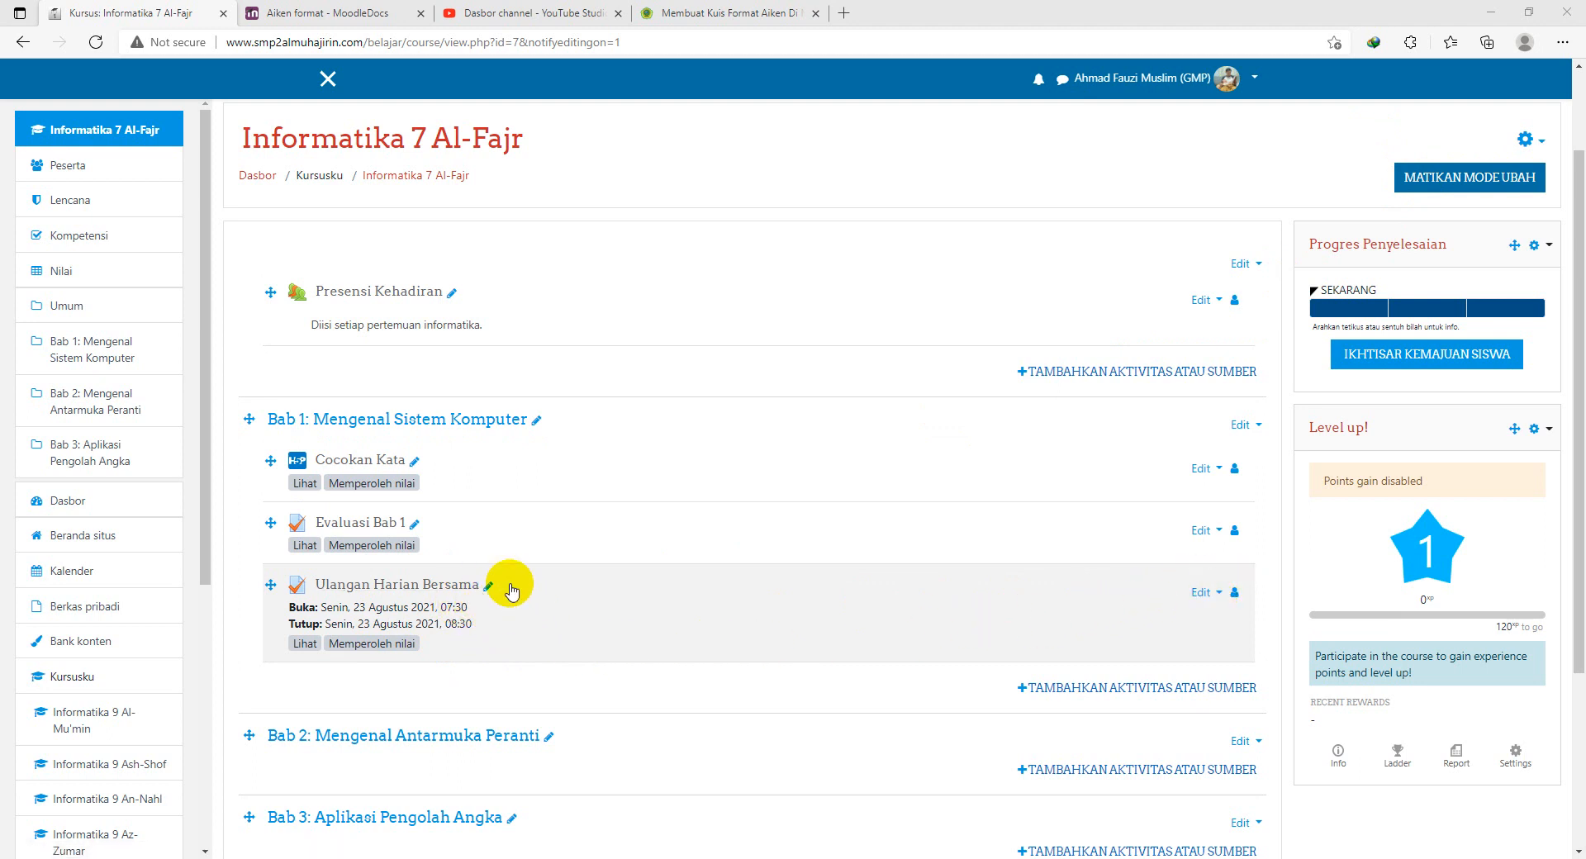
Hide the quiz "Ulangan Harian Bersama" in Bab 1 from students
{"action": "left_click", "coordinate": [1202, 595]}
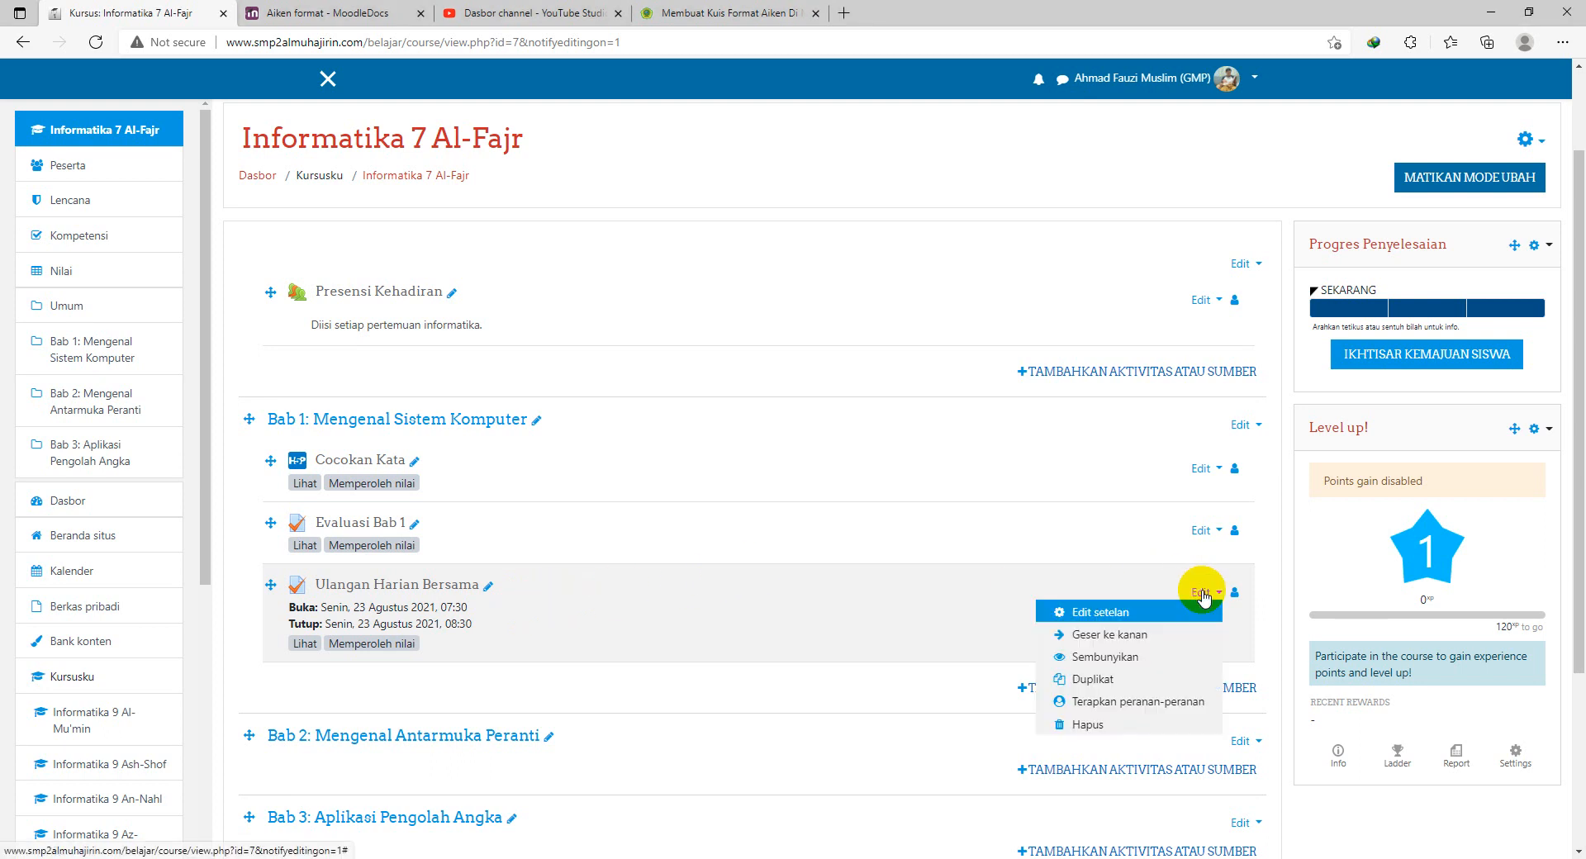
{"action": "left_click", "coordinate": [1105, 659]}
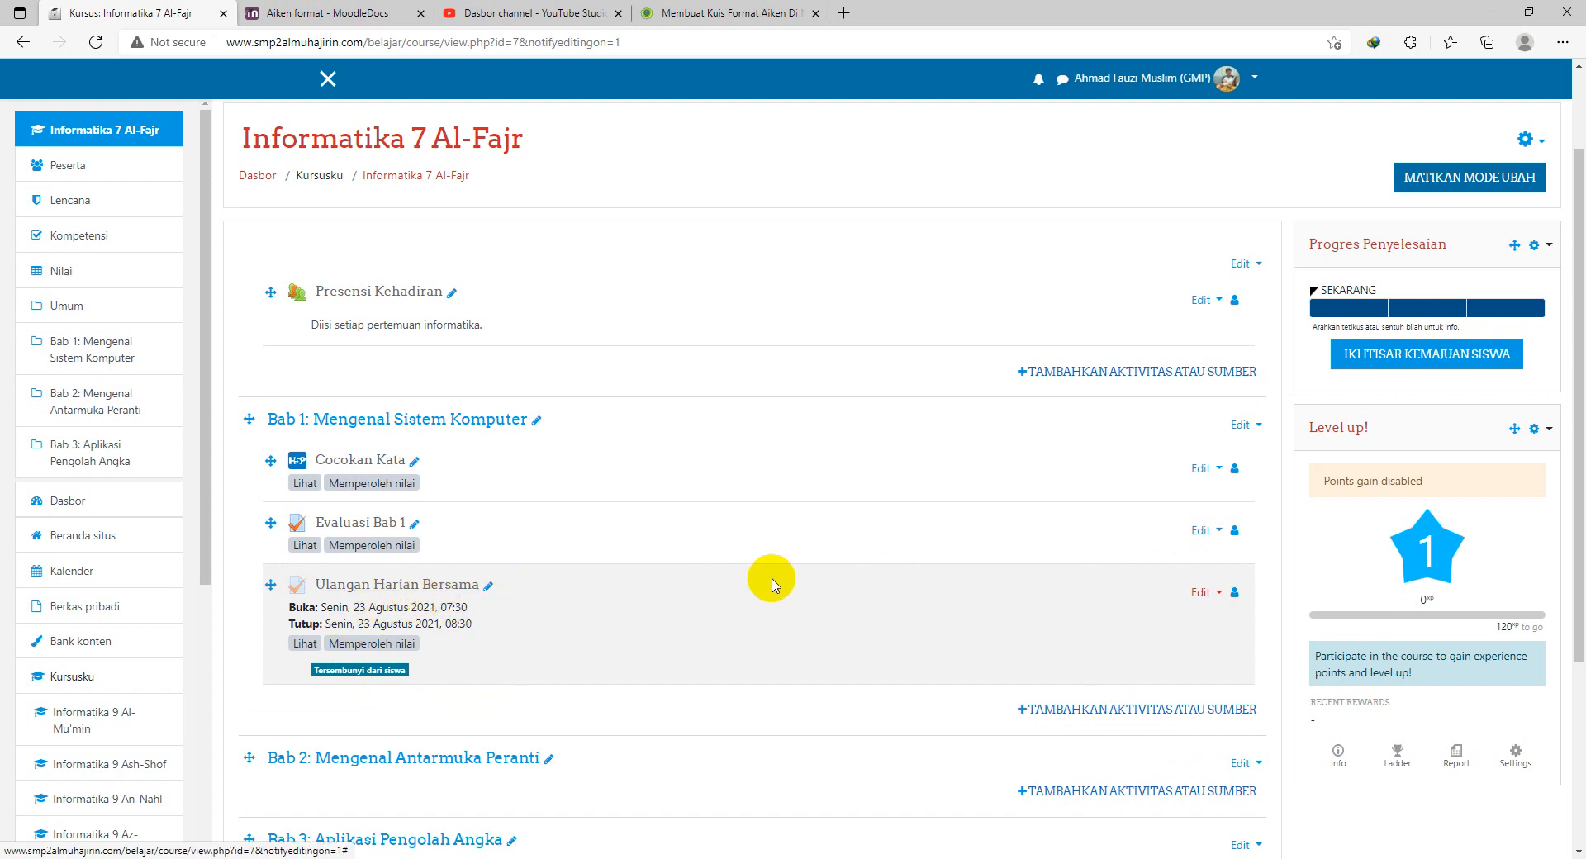
Open the "Ulangan Harian Bersama" quiz, review its summary and start editing its questions
{"action": "left_click", "coordinate": [419, 587]}
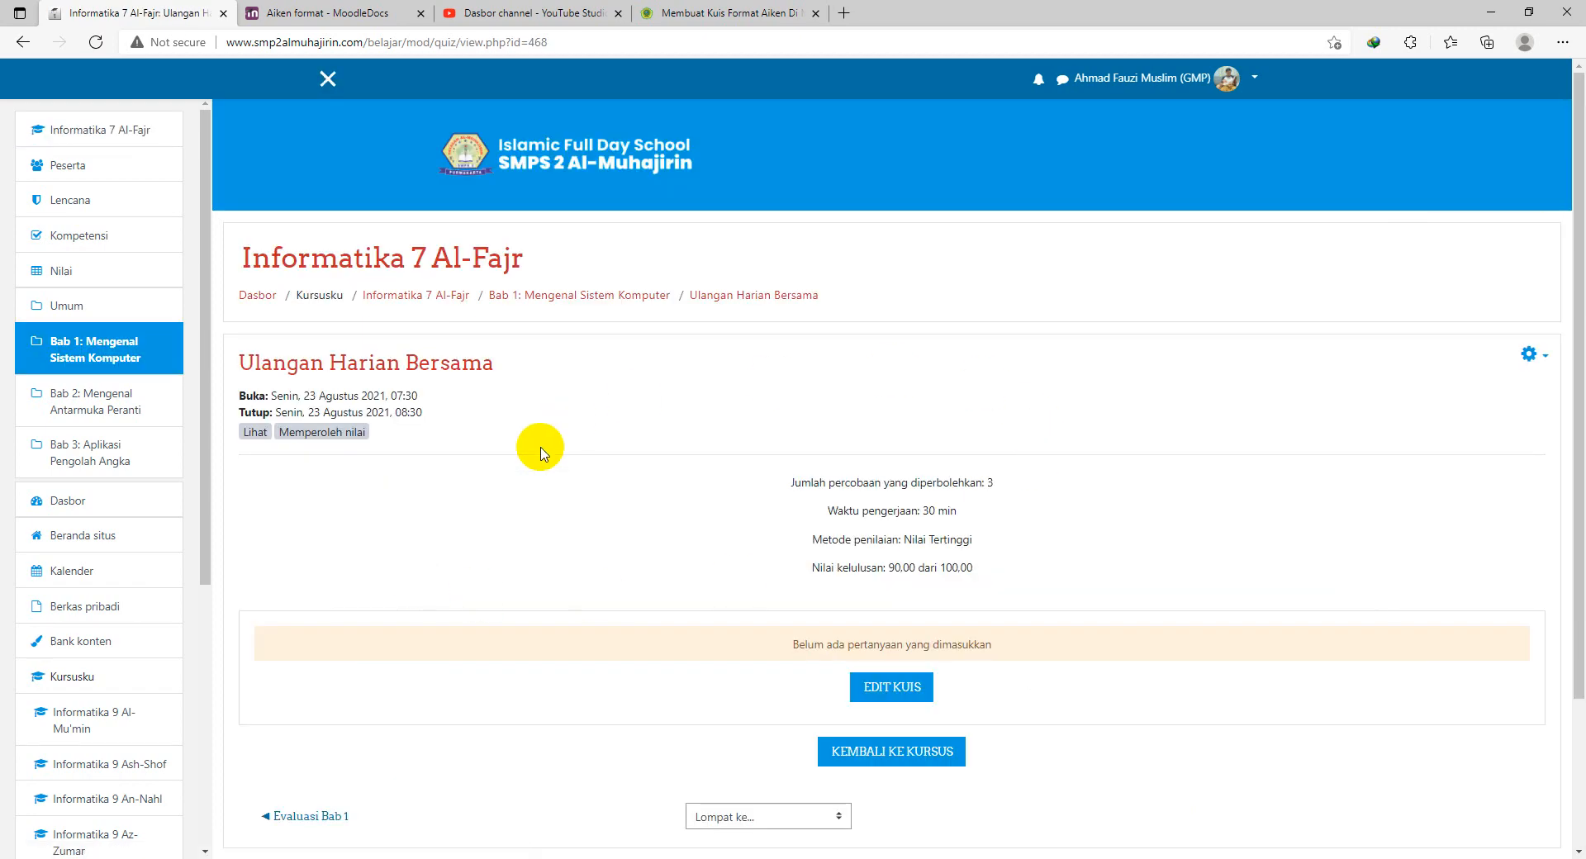
{"action": "scroll", "coordinate": [579, 456], "scroll_direction": "down", "scroll_amount": 2}
{"action": "scroll", "coordinate": [595, 459], "scroll_direction": "up", "scroll_amount": 2}
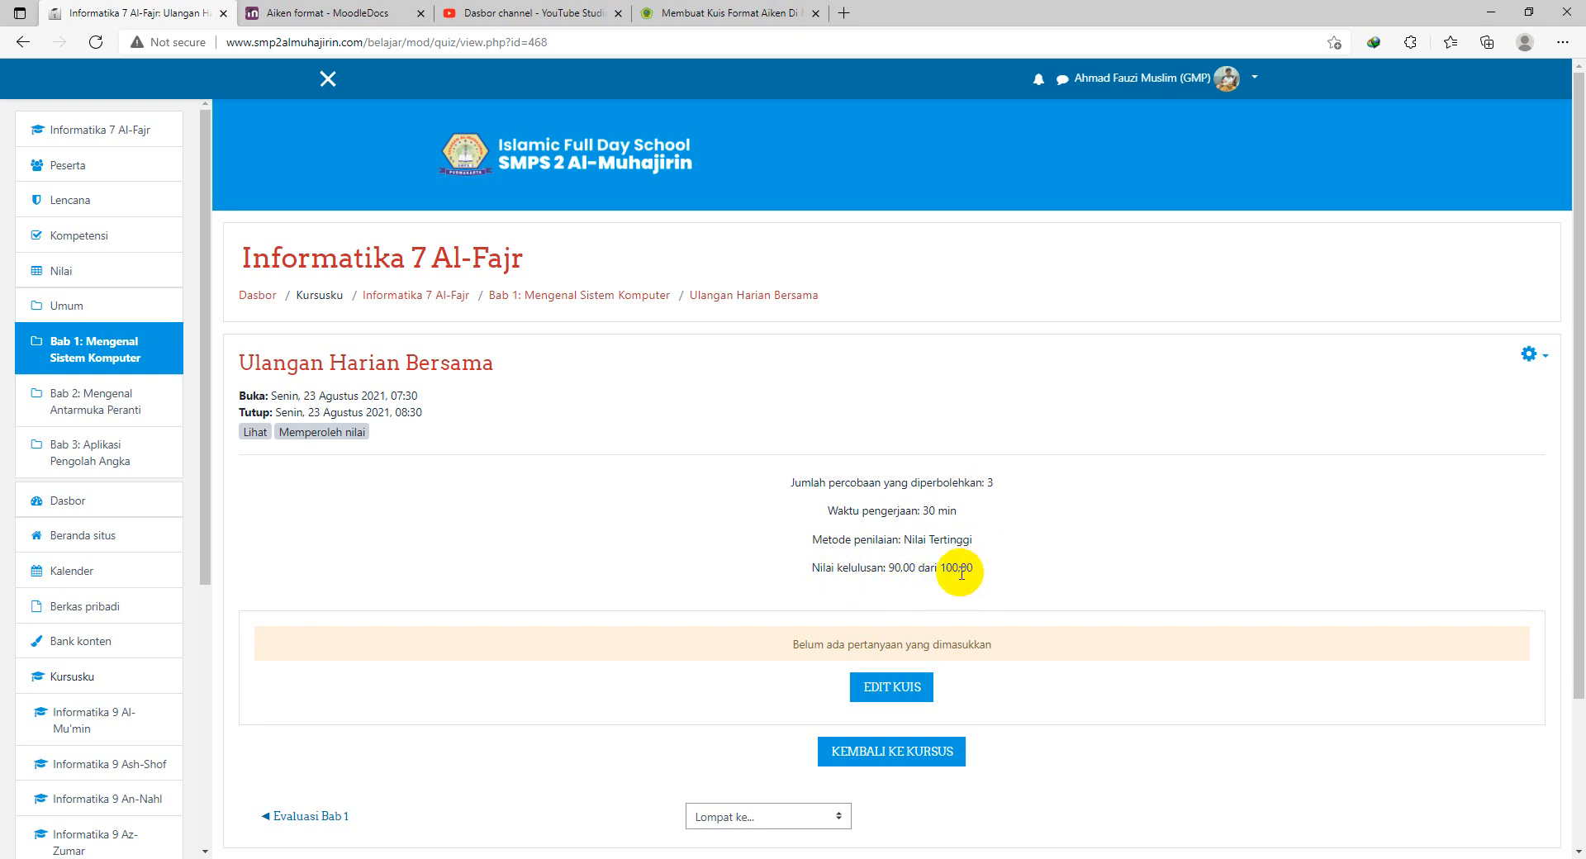
{"action": "scroll", "coordinate": [972, 581], "scroll_direction": "down", "scroll_amount": 2}
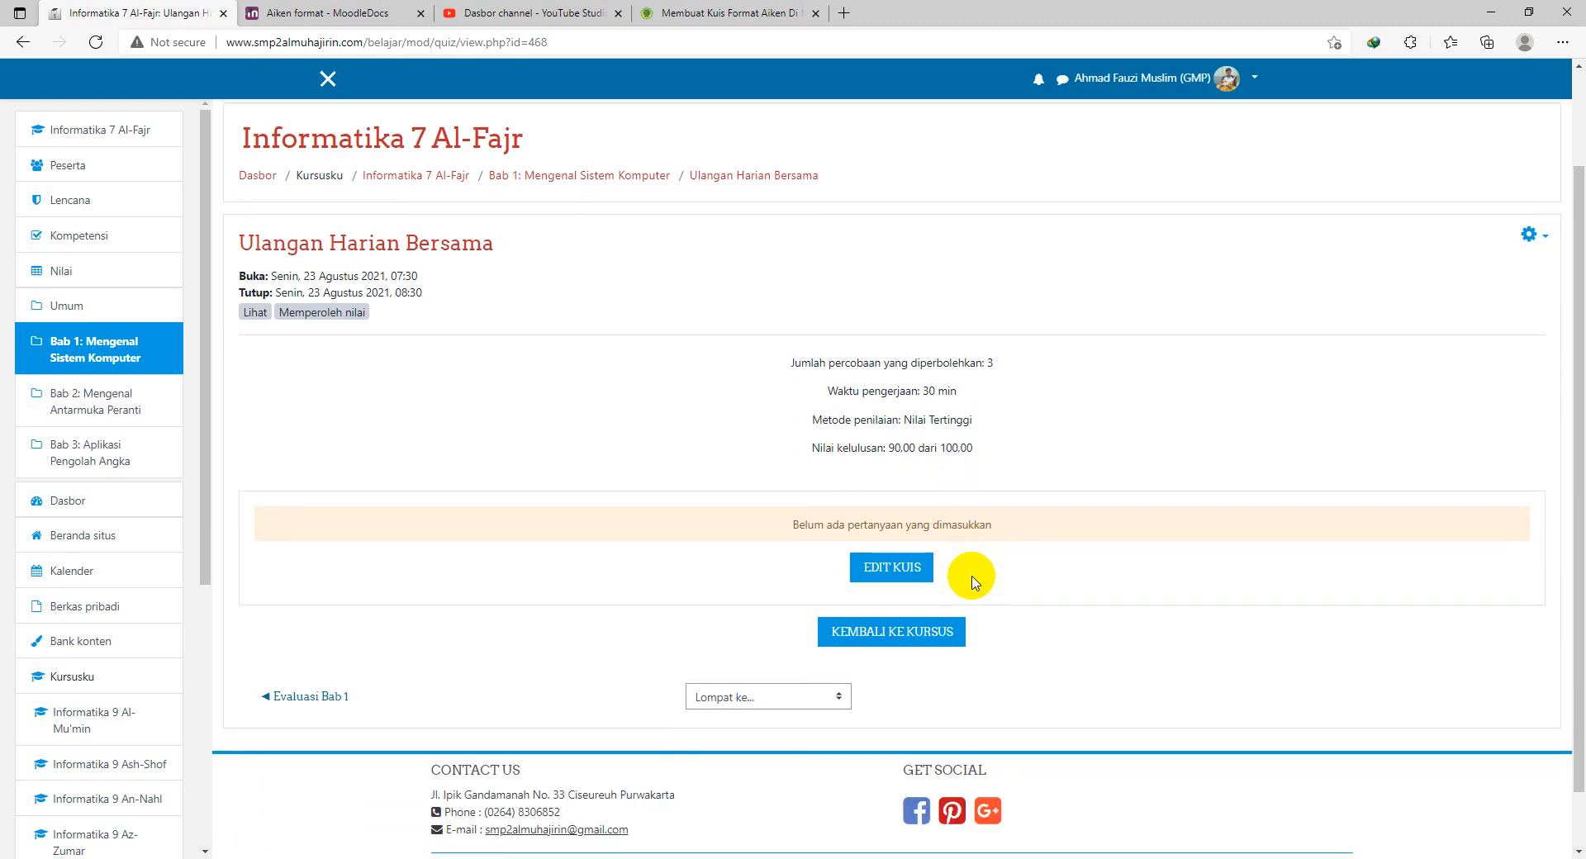
{"action": "left_click", "coordinate": [909, 569]}
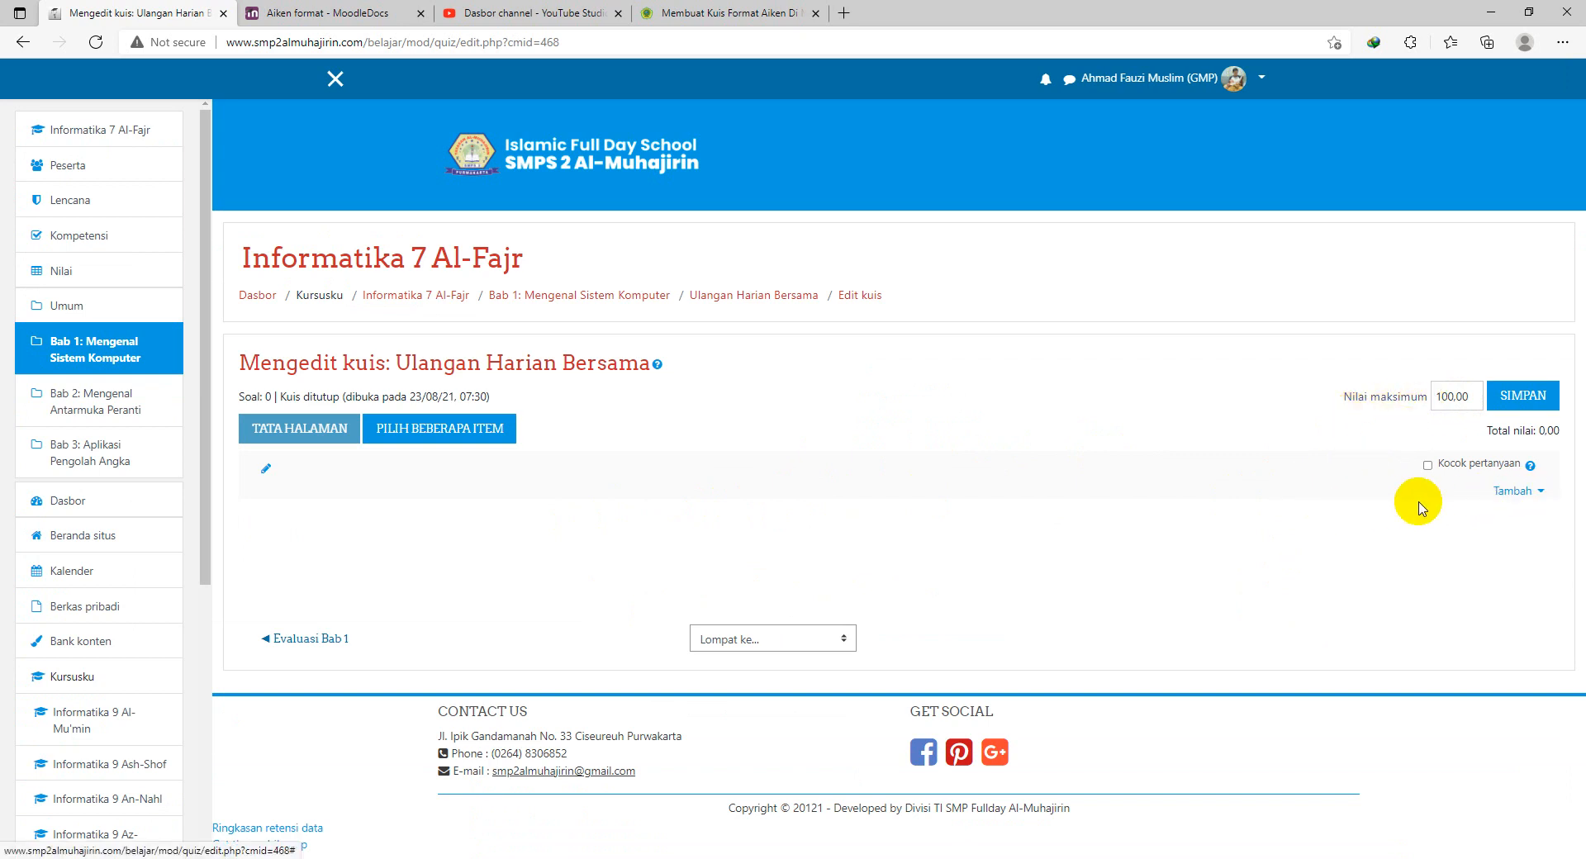
Start a new quiz question, look through the available question types and choose Pilihan ganda
{"action": "left_click", "coordinate": [1524, 494]}
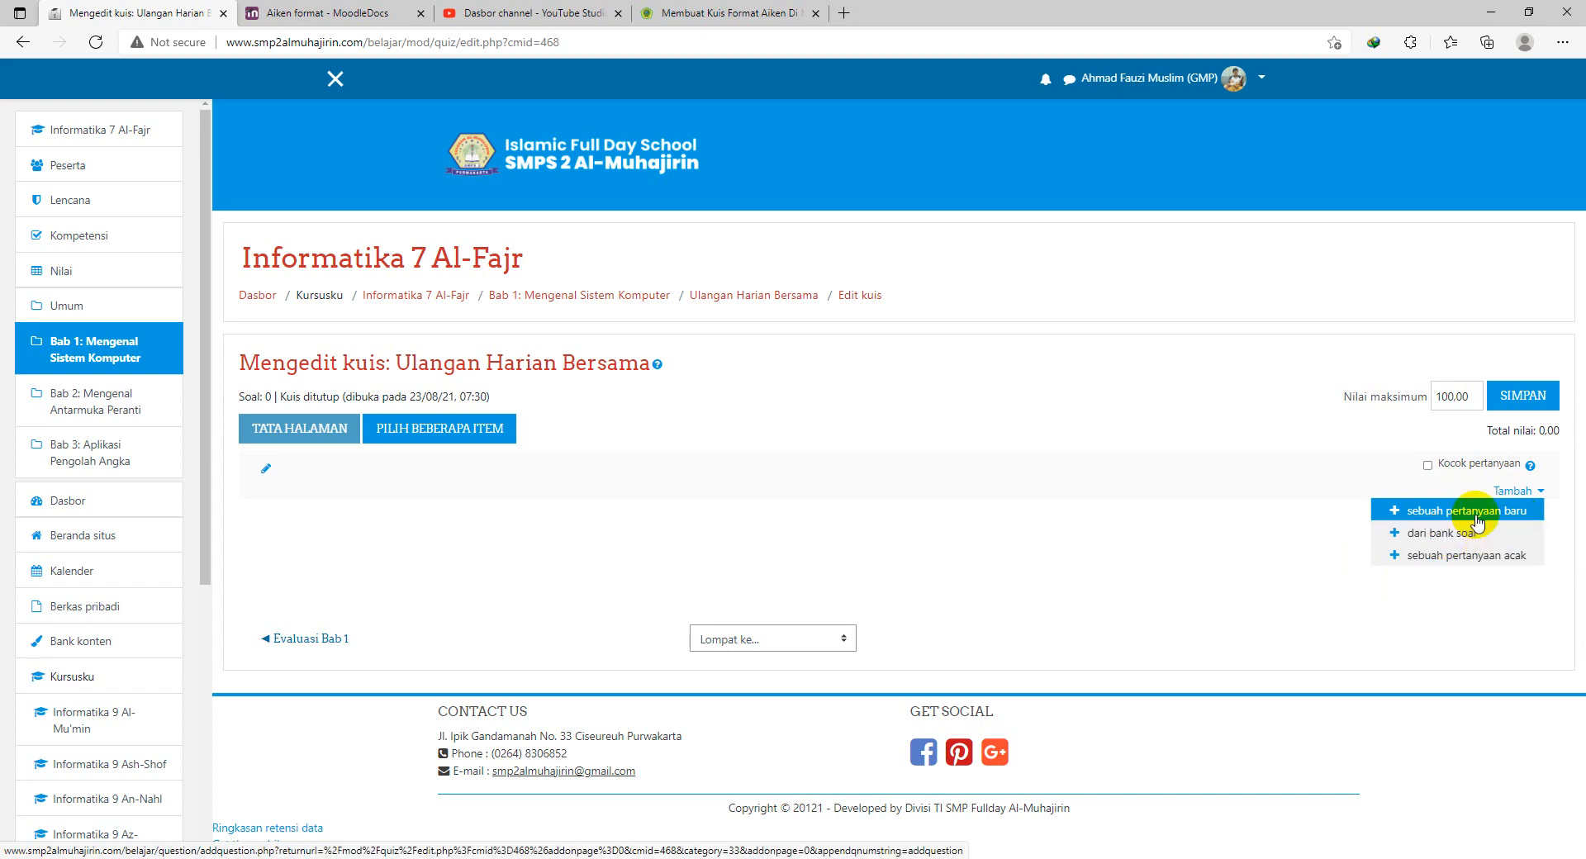
{"action": "left_click", "coordinate": [1476, 520]}
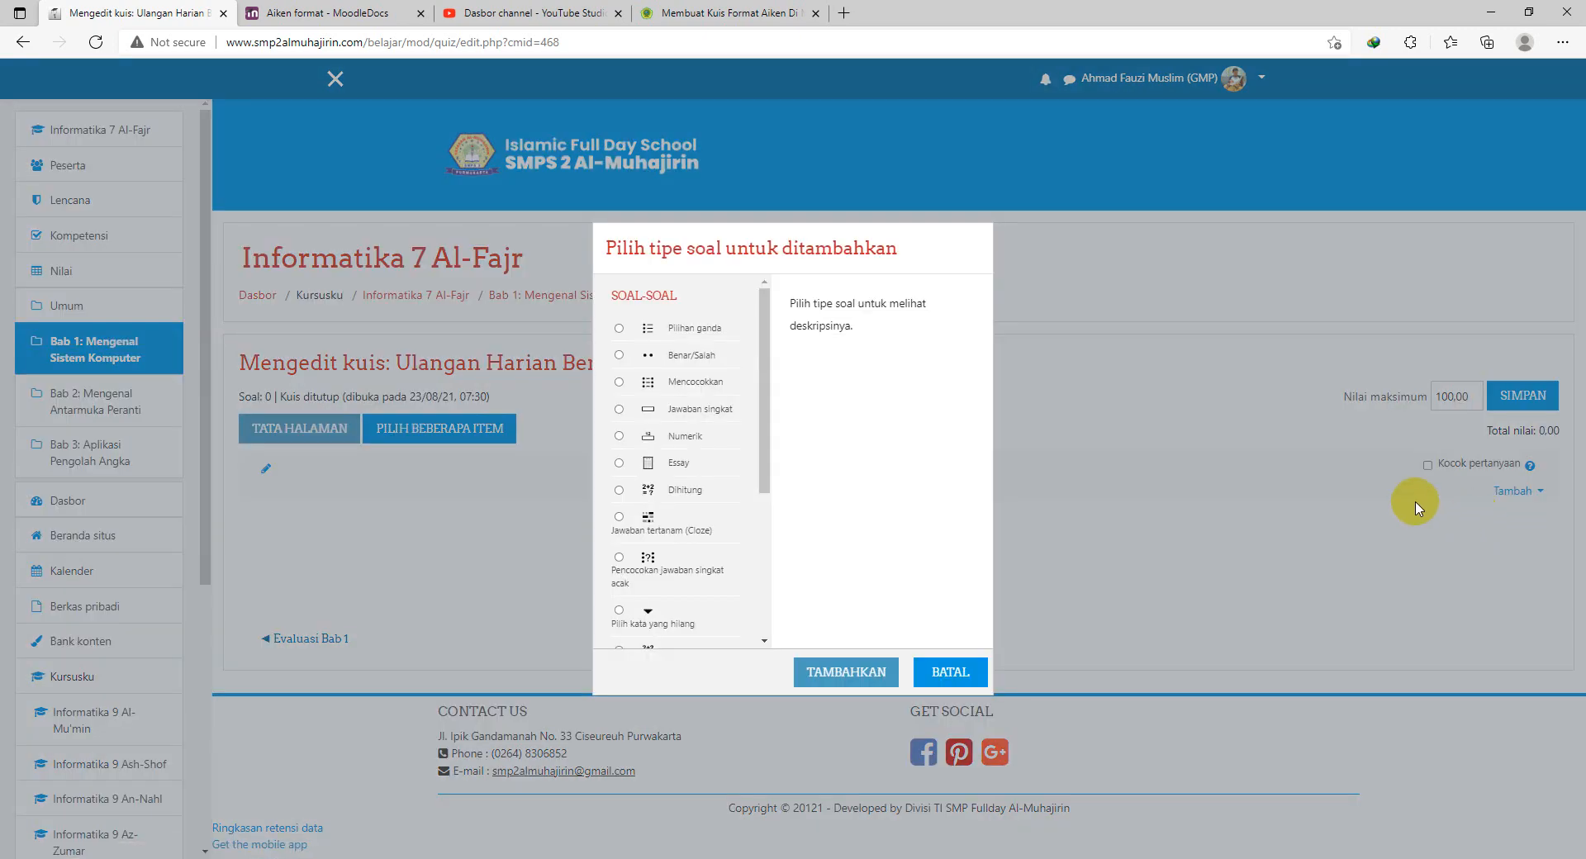
{"action": "scroll", "coordinate": [723, 399], "scroll_direction": "down", "scroll_amount": 1}
{"action": "scroll", "coordinate": [723, 399], "scroll_direction": "up", "scroll_amount": 1}
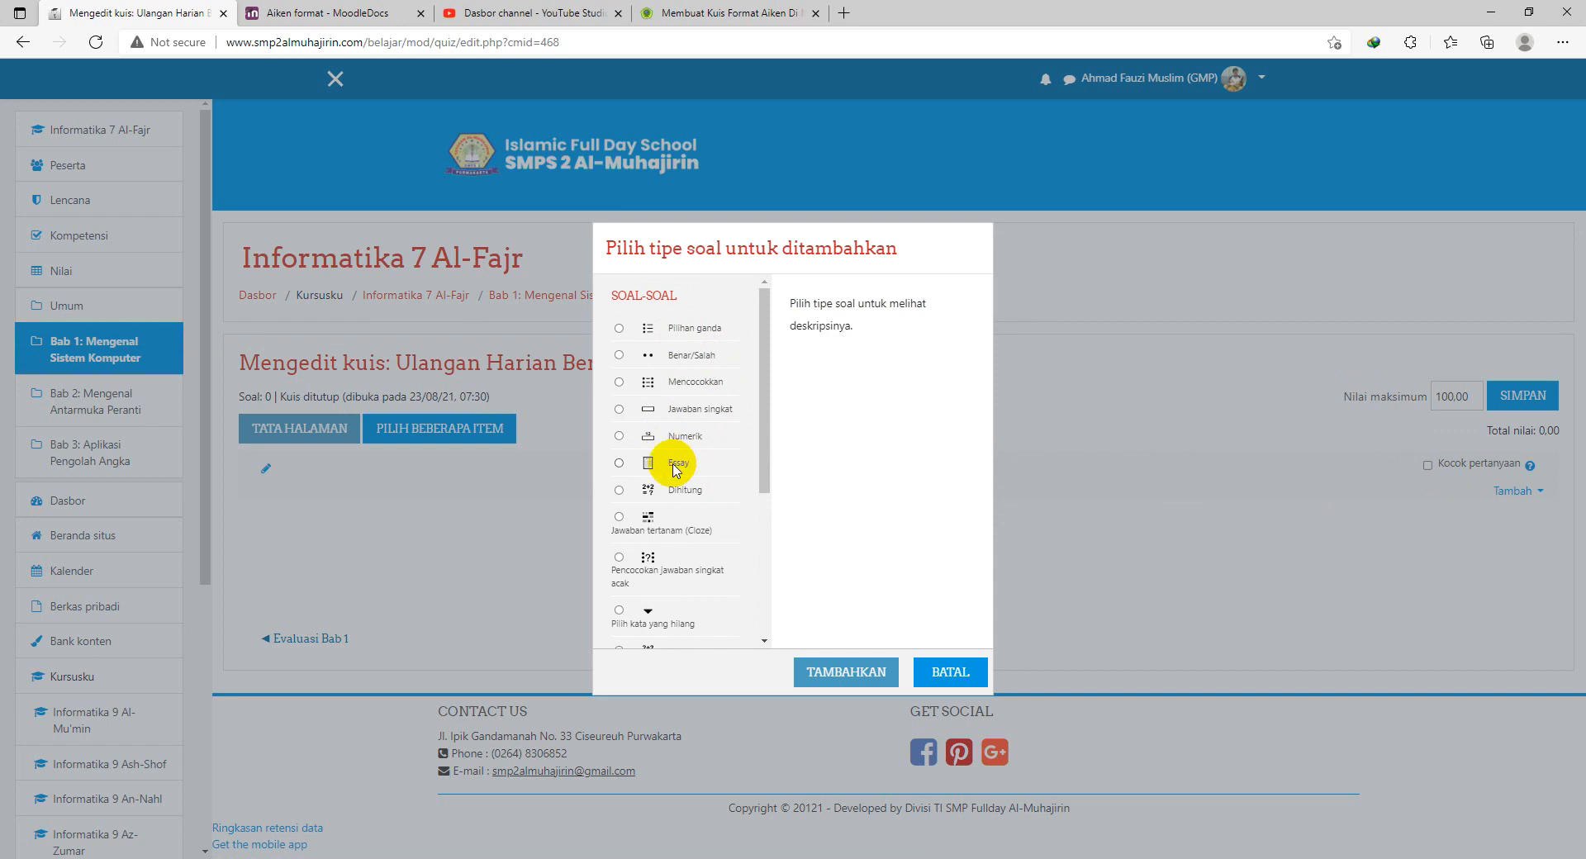
{"action": "scroll", "coordinate": [674, 470], "scroll_direction": "down", "scroll_amount": 3}
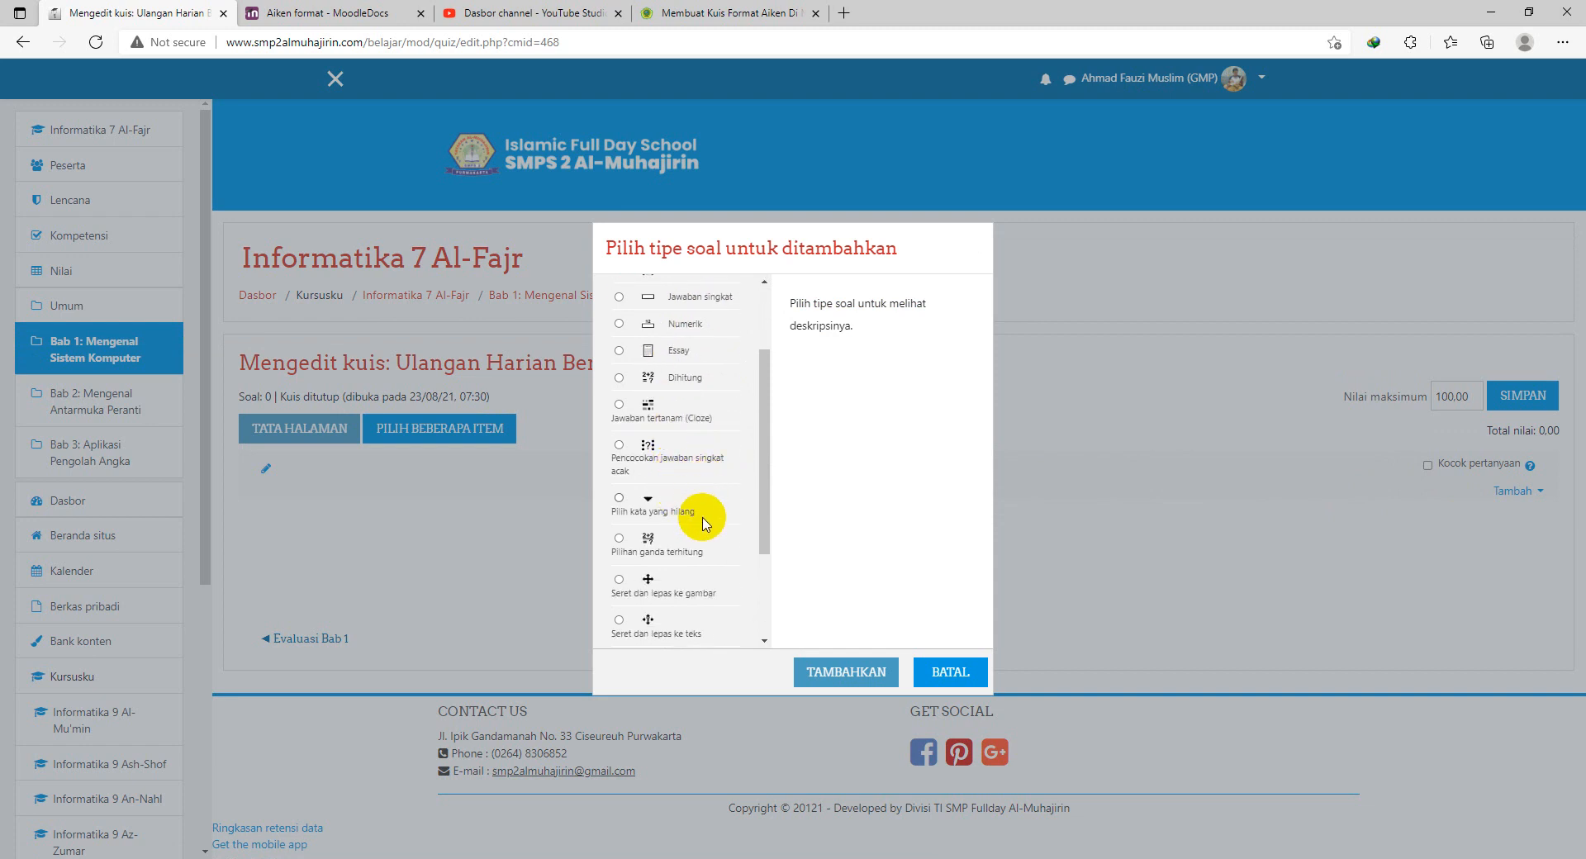
{"action": "scroll", "coordinate": [710, 521], "scroll_direction": "up", "scroll_amount": 3}
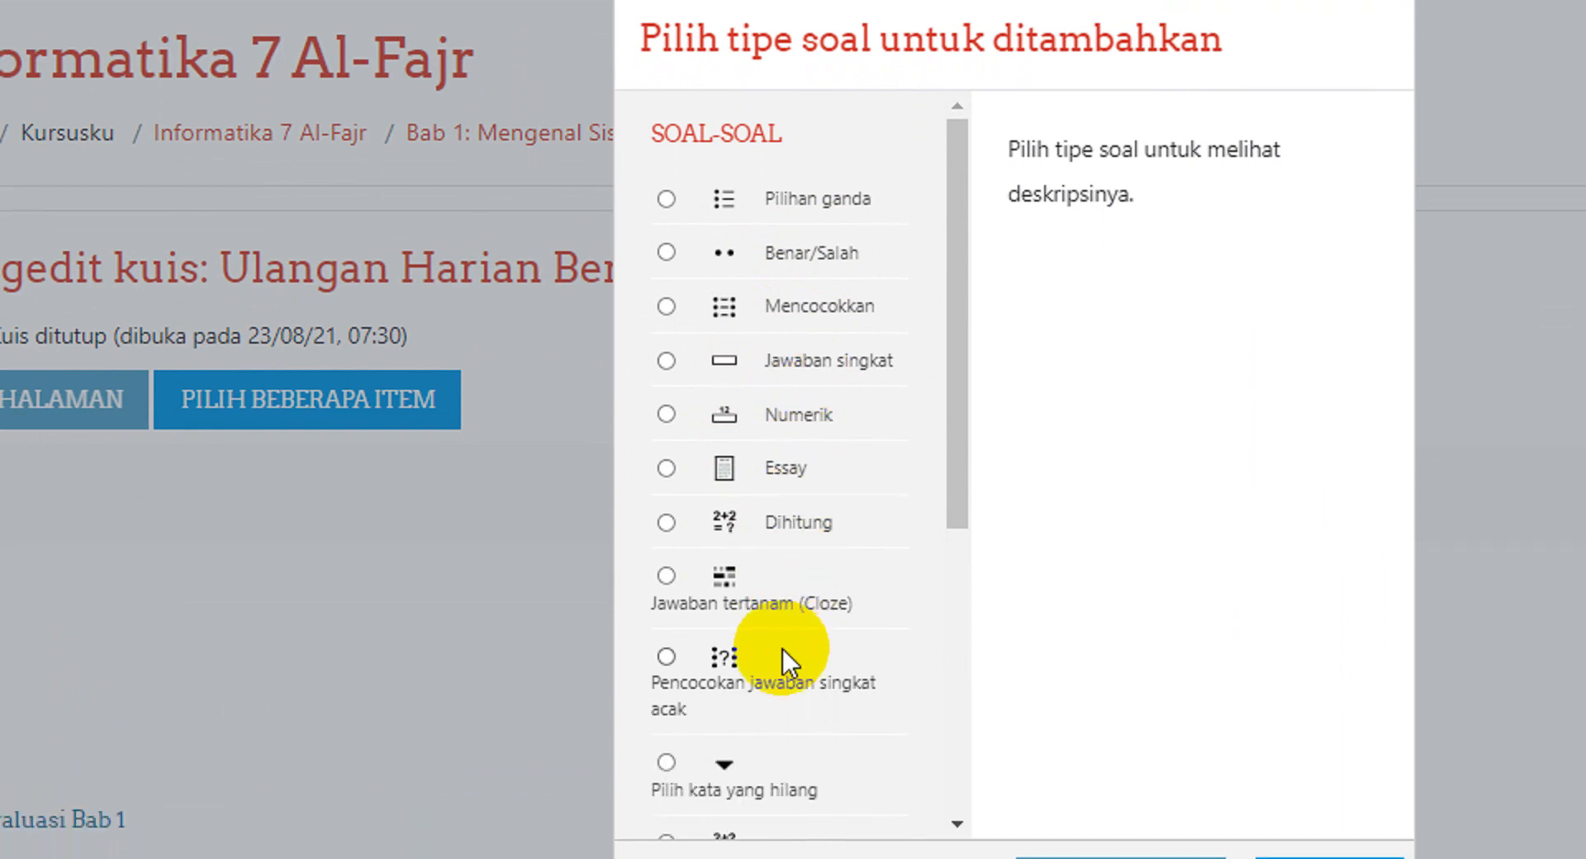
{"action": "scroll", "coordinate": [760, 715], "scroll_direction": "down", "scroll_amount": 1}
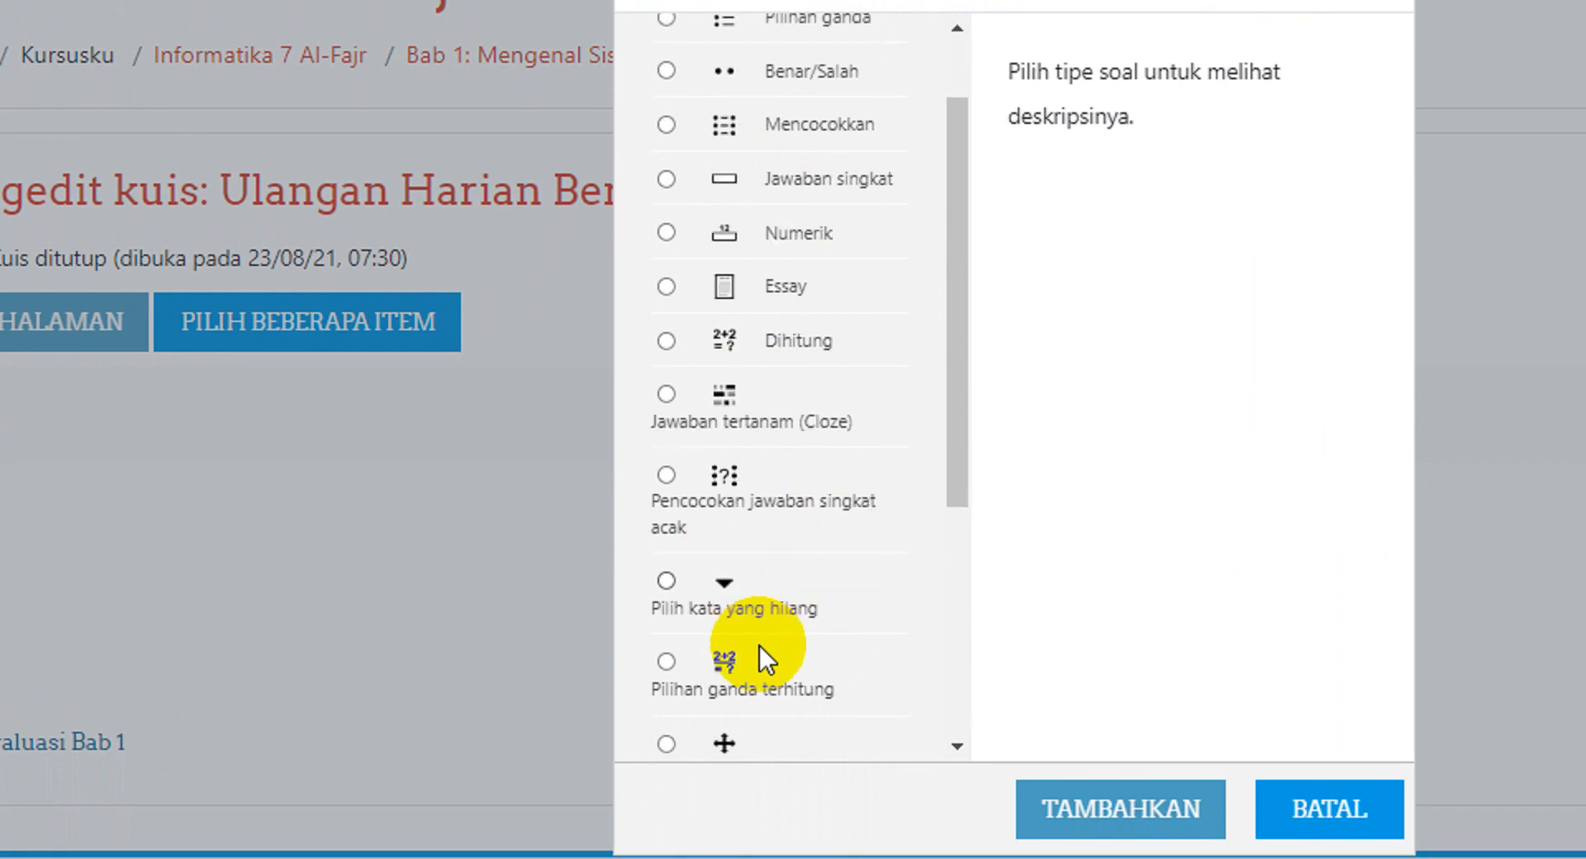
{"action": "scroll", "coordinate": [737, 582], "scroll_direction": "down", "scroll_amount": 4}
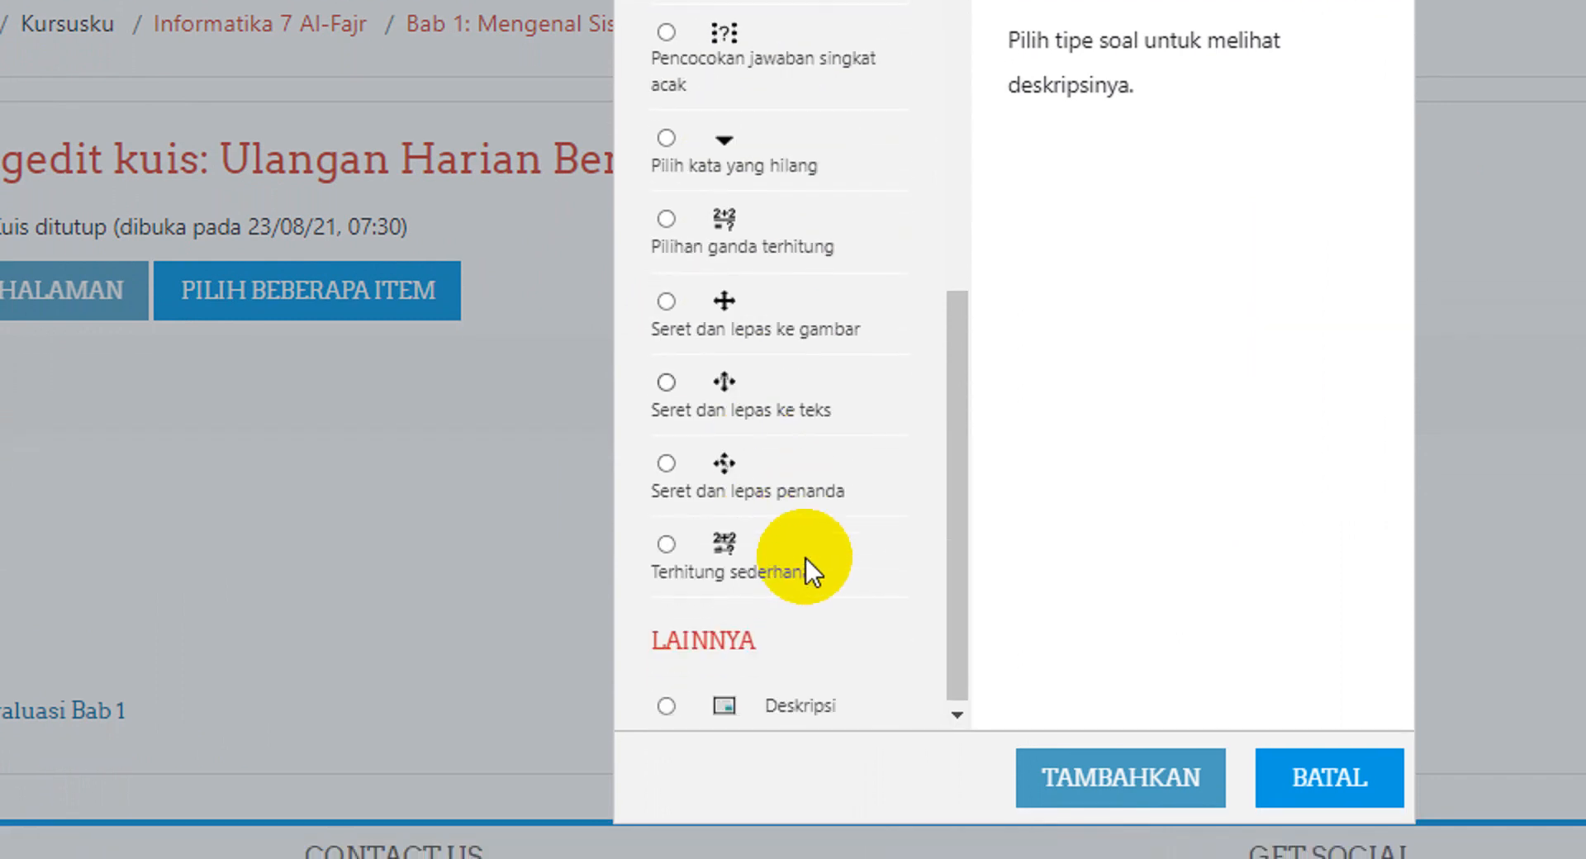
{"action": "scroll", "coordinate": [806, 558], "scroll_direction": "up", "scroll_amount": 5}
{"action": "scroll", "coordinate": [805, 558], "scroll_direction": "up", "scroll_amount": 1}
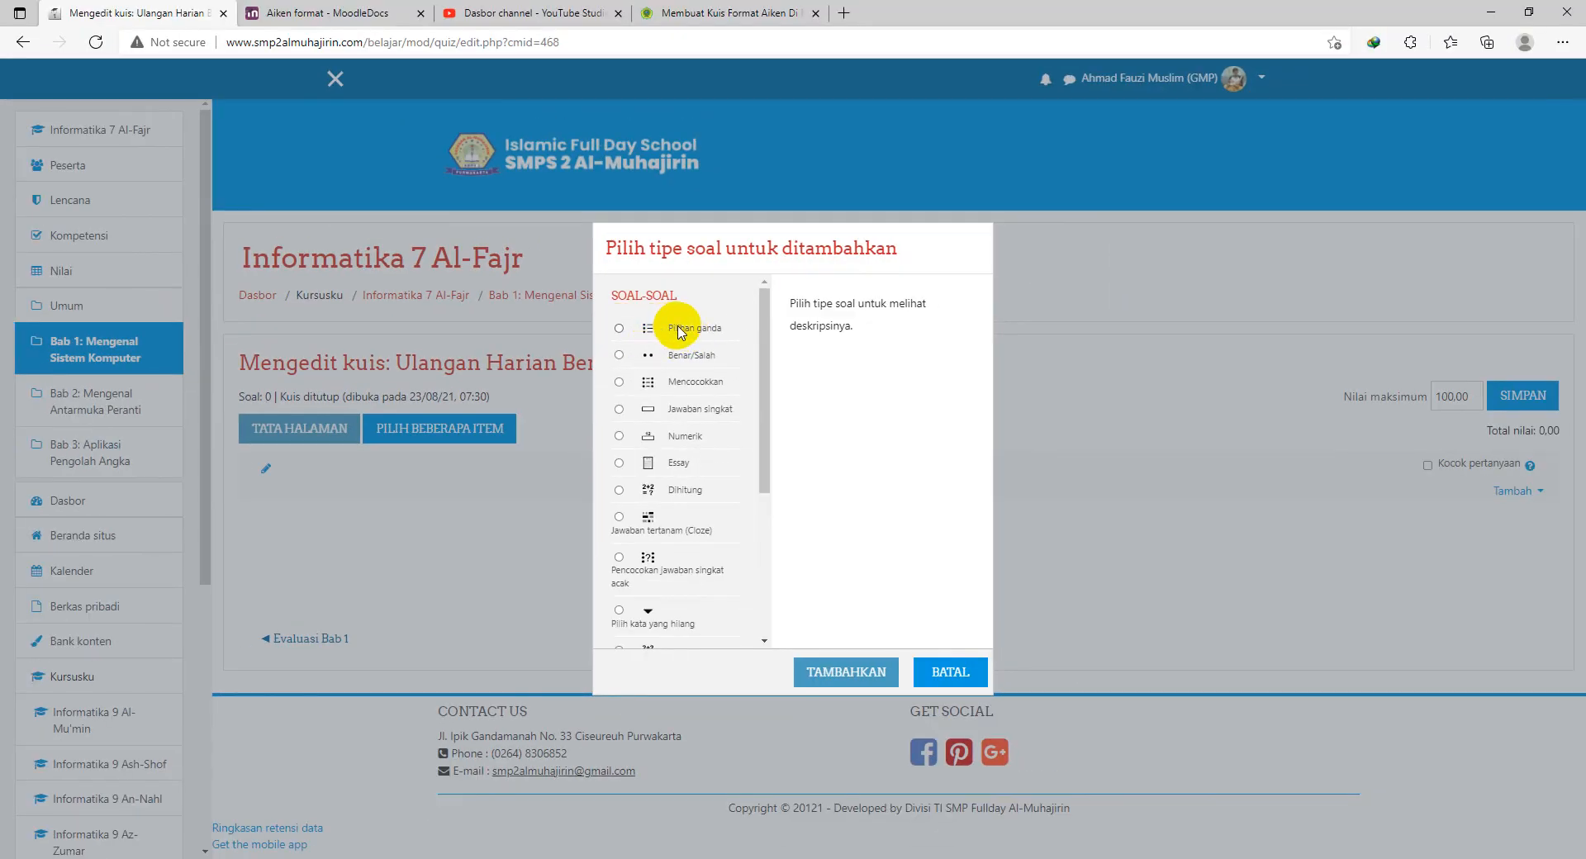
{"action": "left_click", "coordinate": [619, 330]}
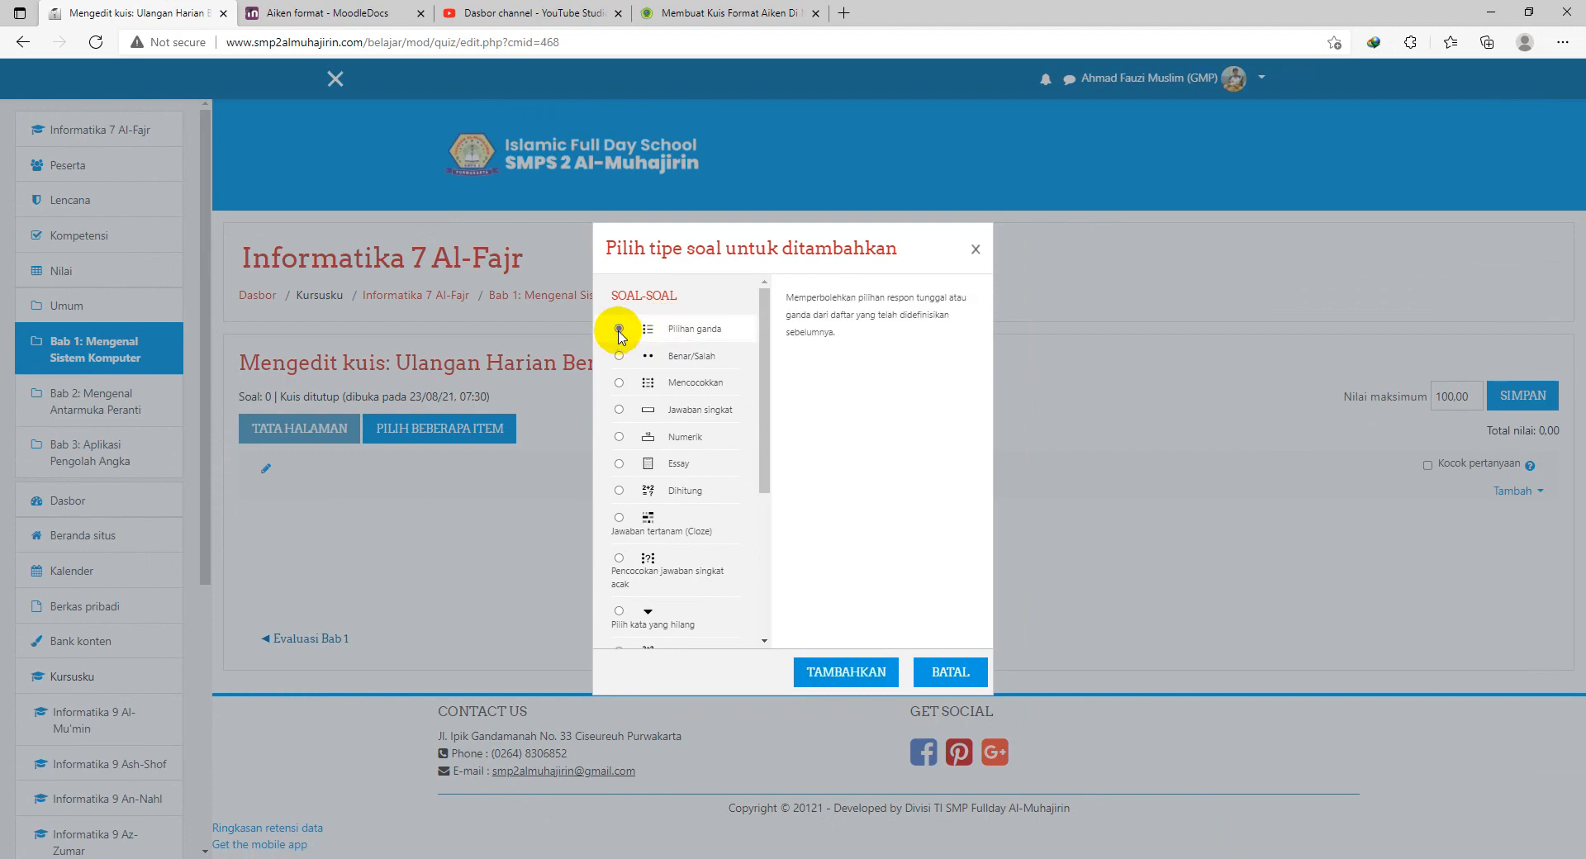
{"action": "left_click", "coordinate": [869, 678]}
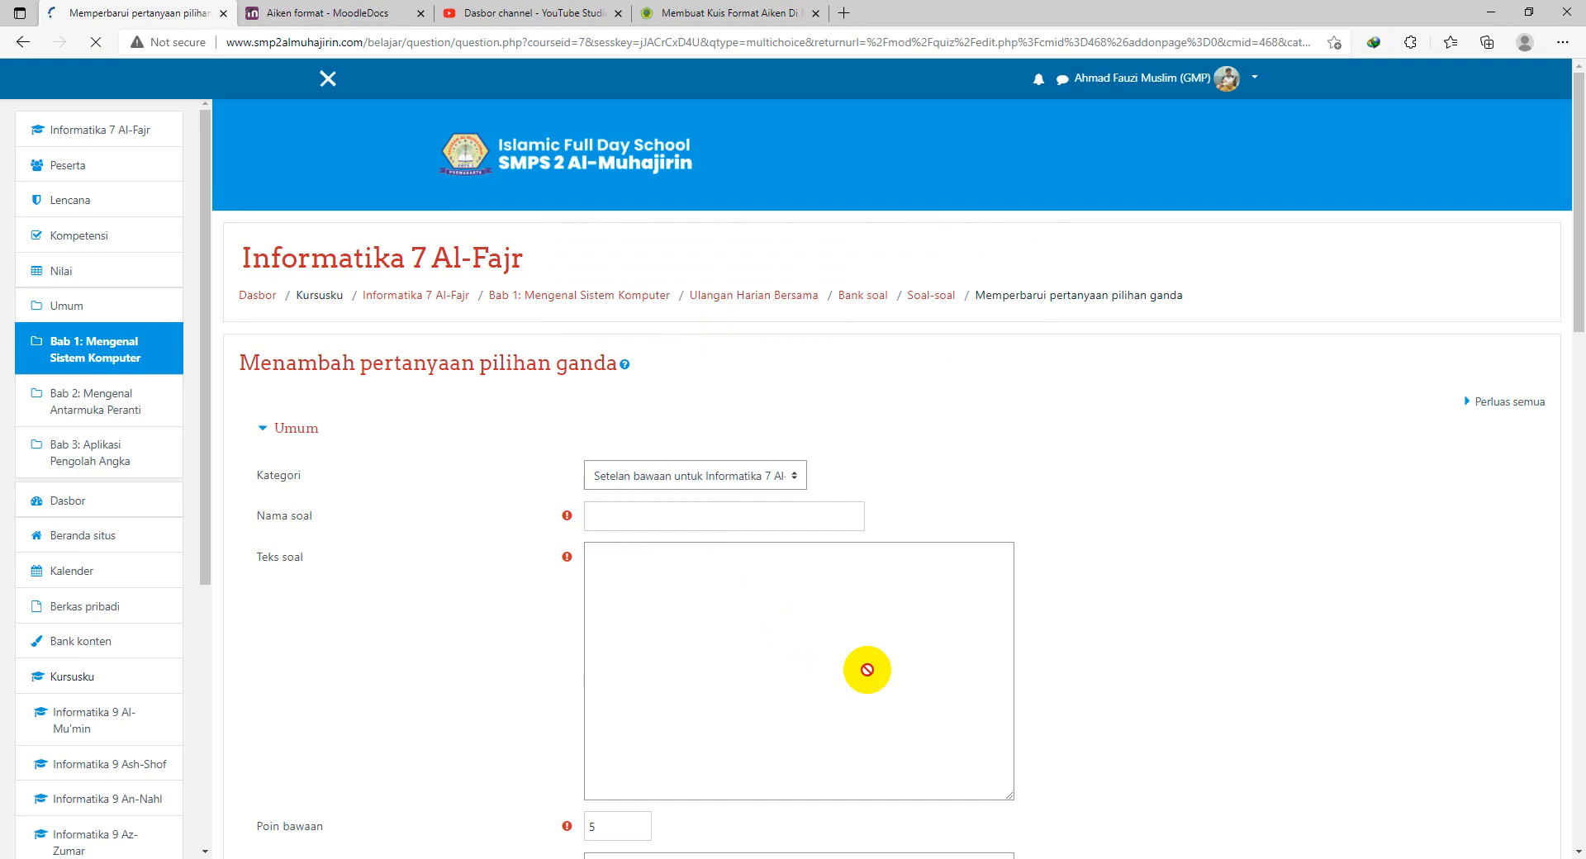
Name the multiple-choice question "1"
{"action": "scroll", "coordinate": [902, 413], "scroll_direction": "down", "scroll_amount": 1}
{"action": "scroll", "coordinate": [906, 406], "scroll_direction": "down", "scroll_amount": 2}
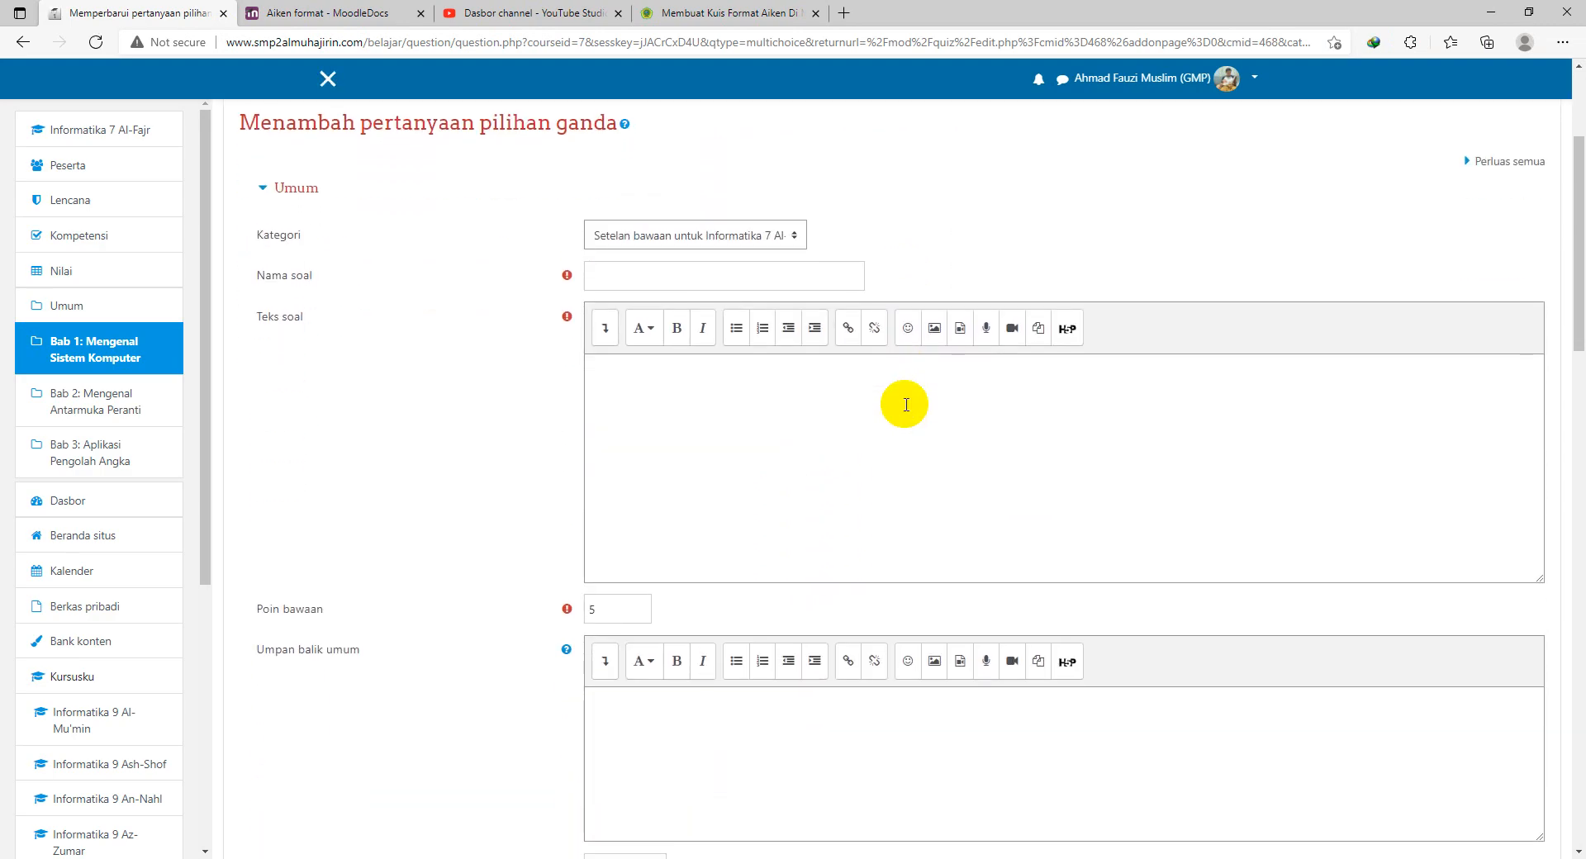
{"action": "scroll", "coordinate": [905, 405], "scroll_direction": "up", "scroll_amount": 2}
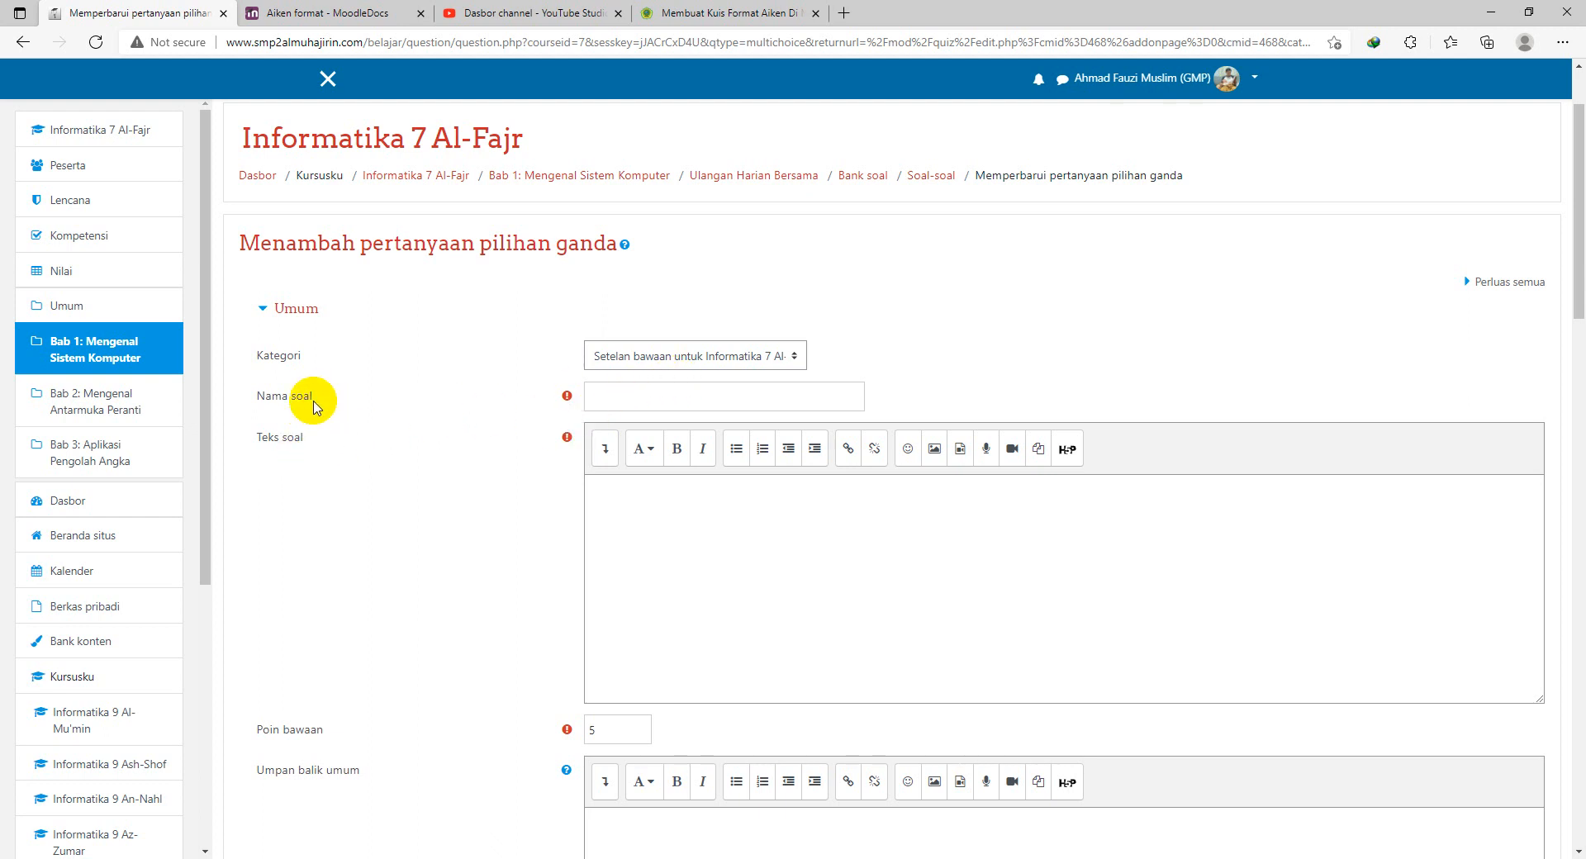
{"action": "left_click", "coordinate": [624, 390]}
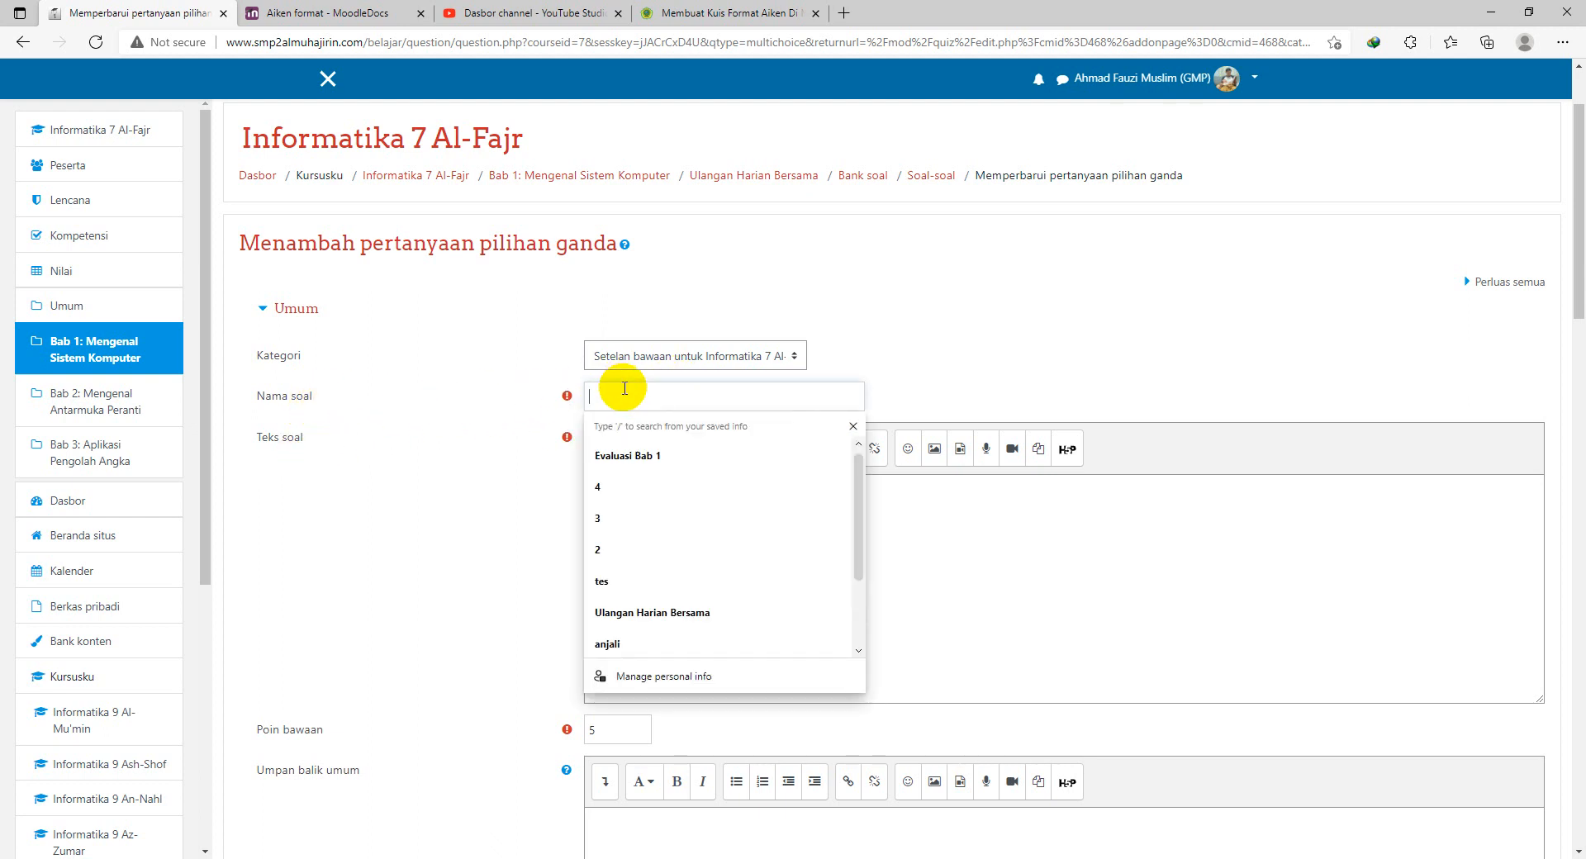
{"action": "type", "text": "1"}
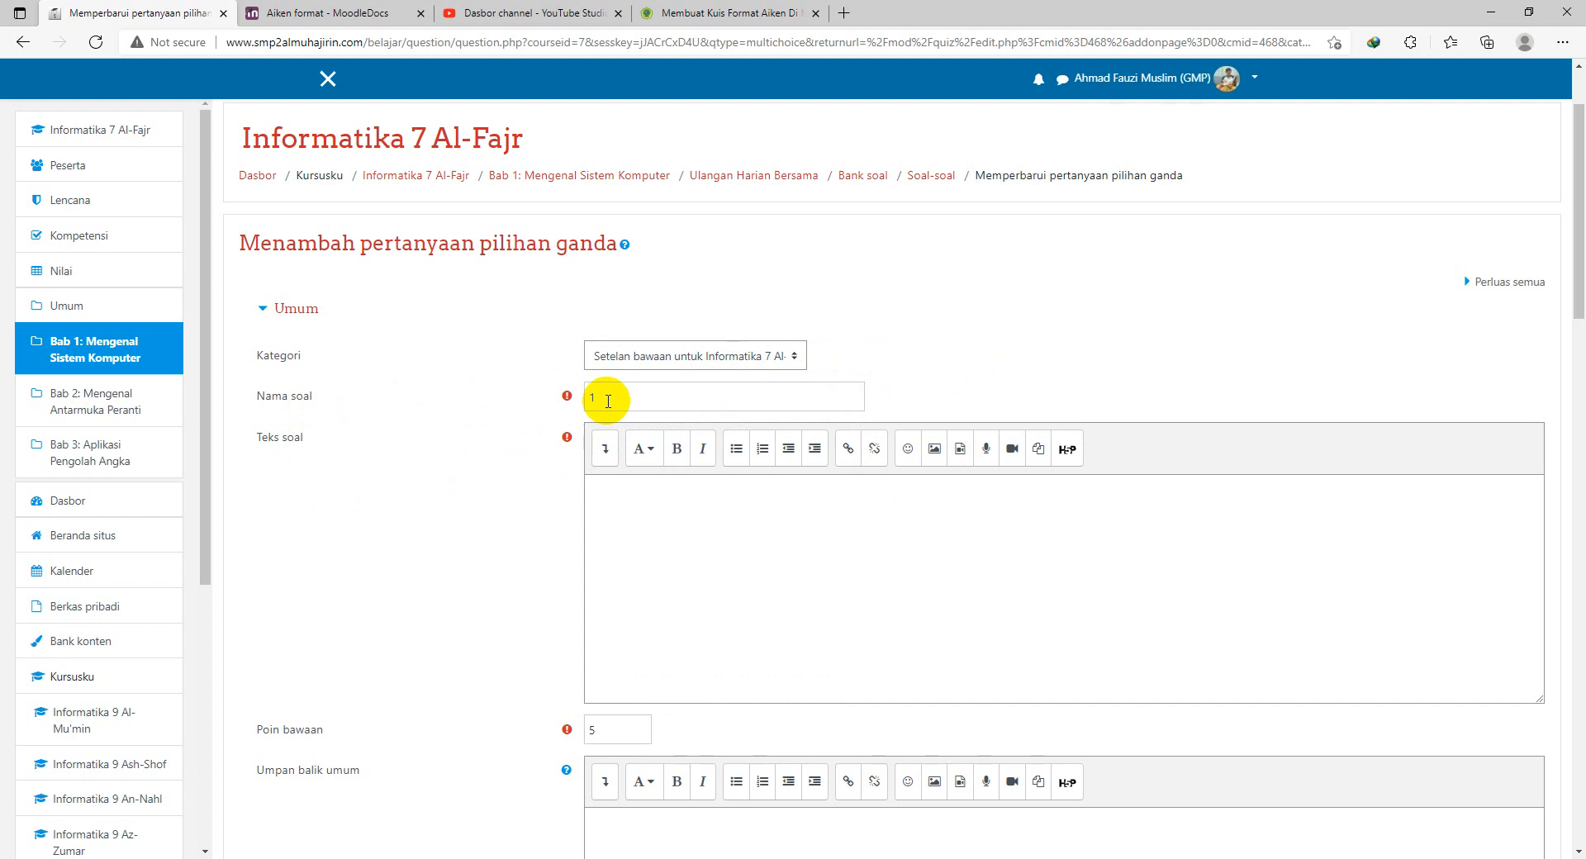
Copy "Kata computer berasal dari kata … yang berarti menghitung." from the Notepad question list into the question text (Teks soal)
{"action": "left_click", "coordinate": [645, 514]}
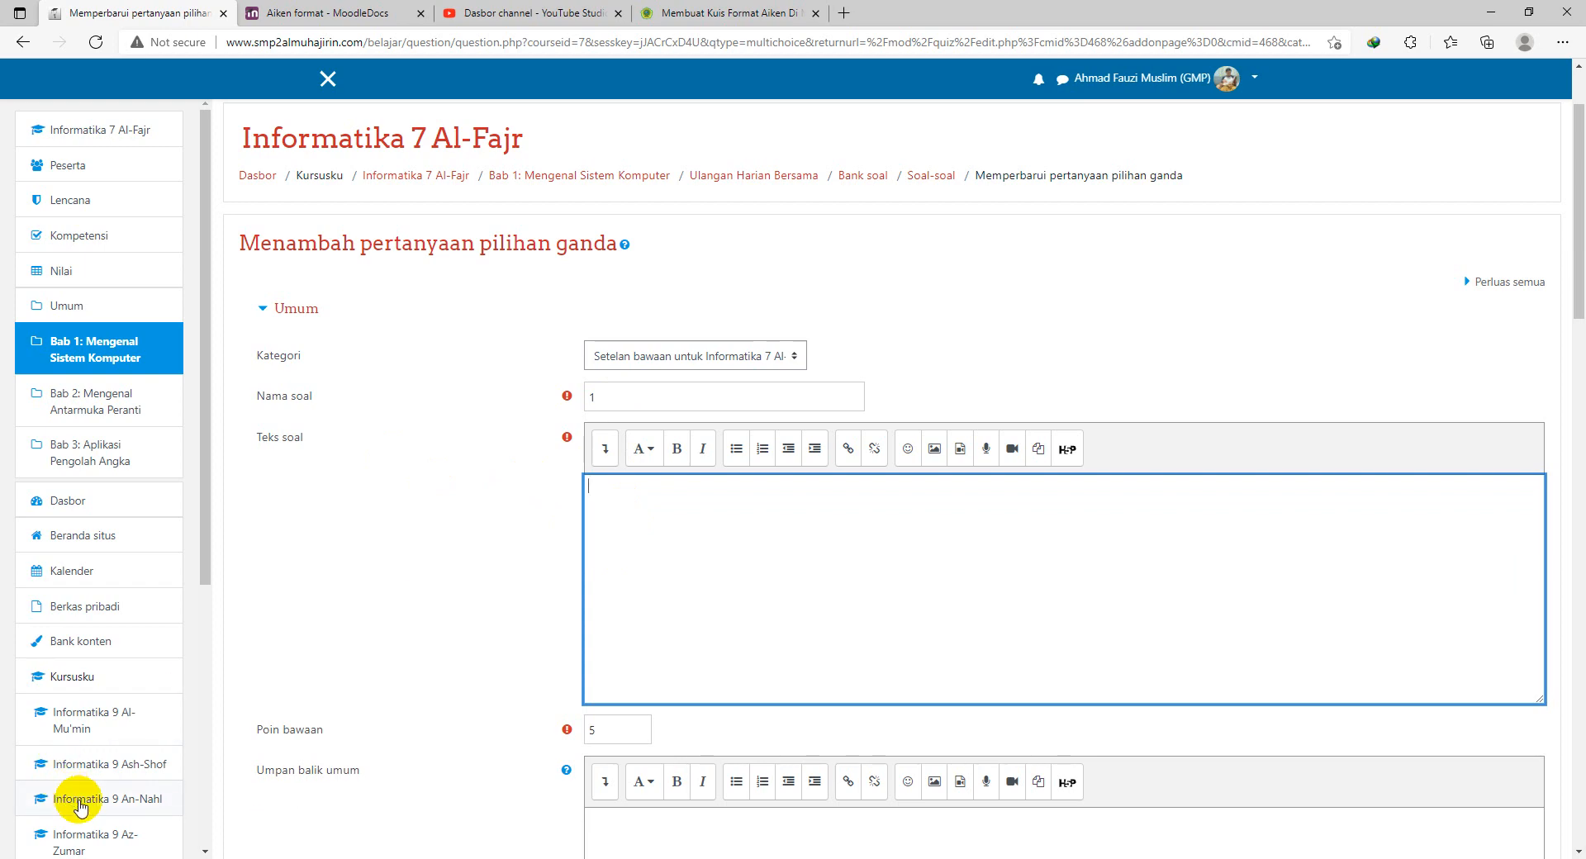
{"action": "key", "text": "alt+Tab"}
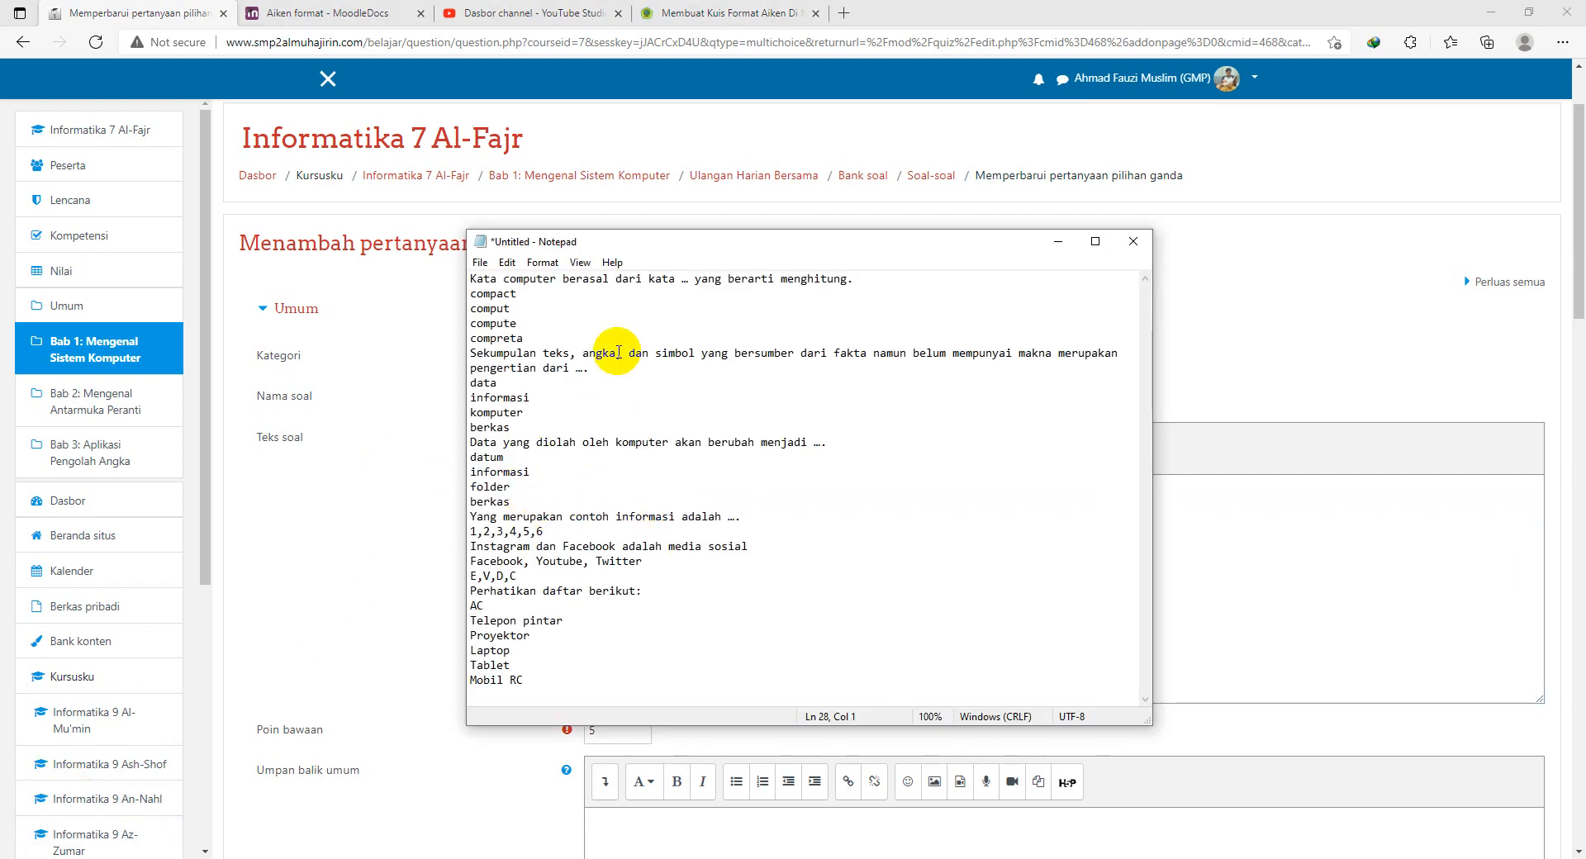
{"action": "left_click_drag", "start_coordinate": [852, 280], "coordinate": [432, 265]}
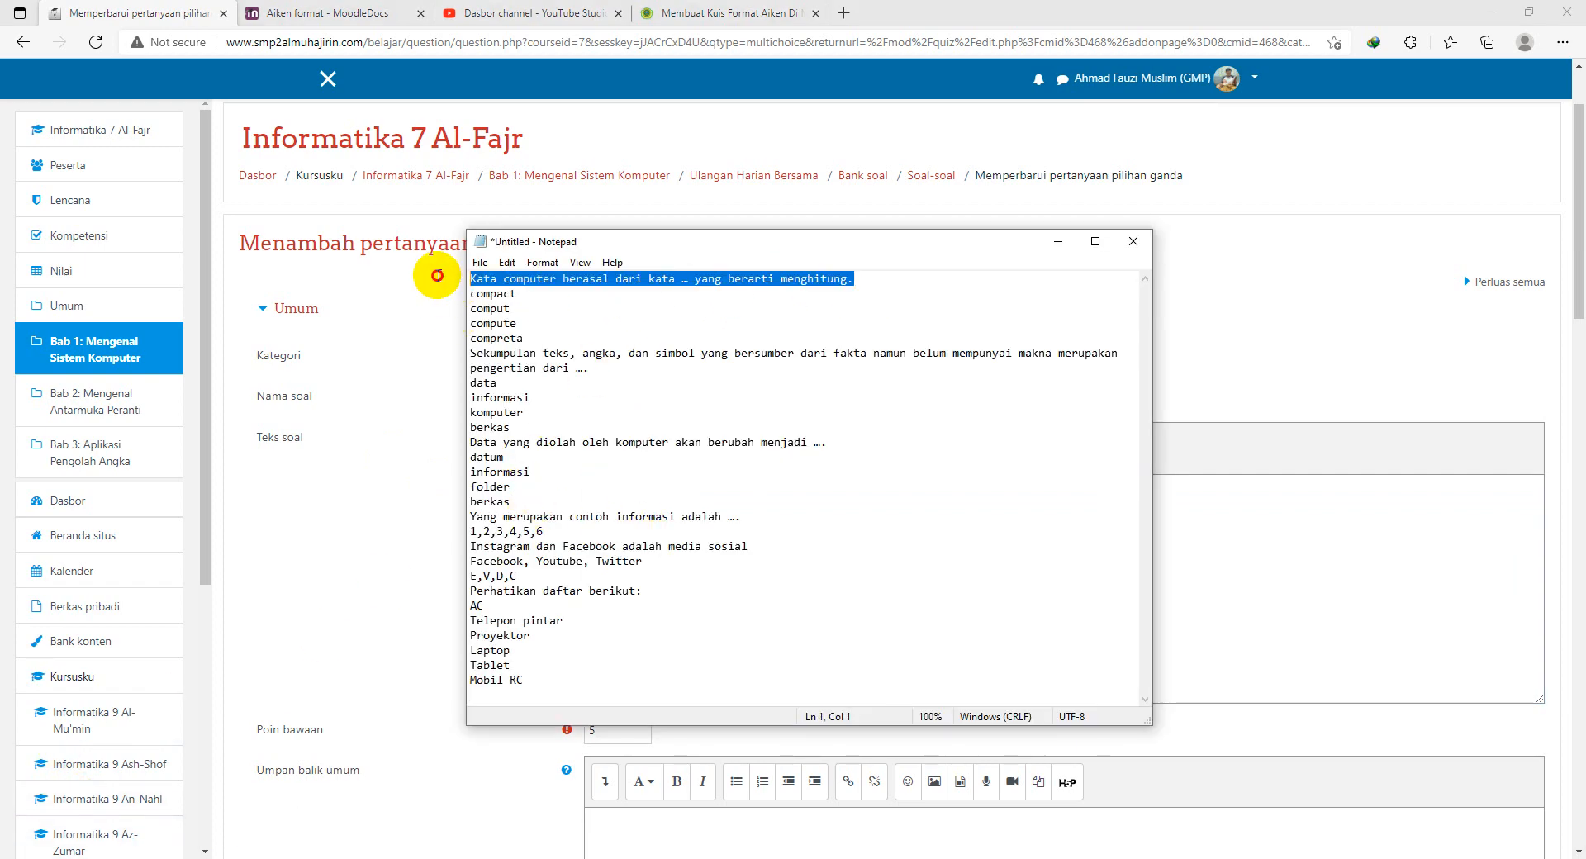
{"action": "key", "text": "alt+Tab"}
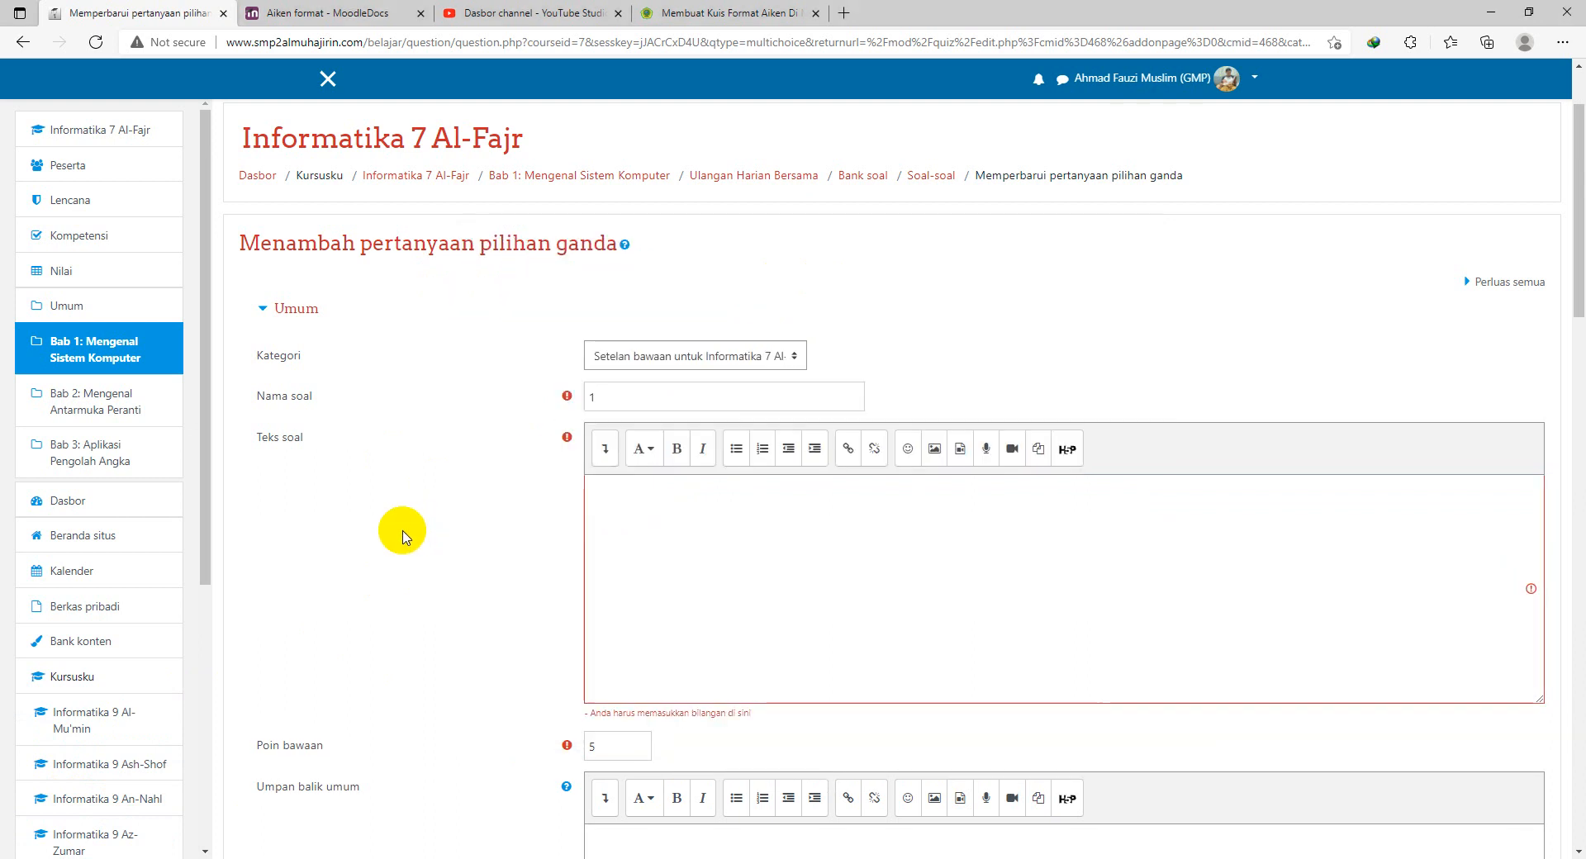
{"action": "left_click", "coordinate": [640, 534]}
{"action": "type", "text": "Kata computer berasal dari kata ... yang berarti menghitung."}
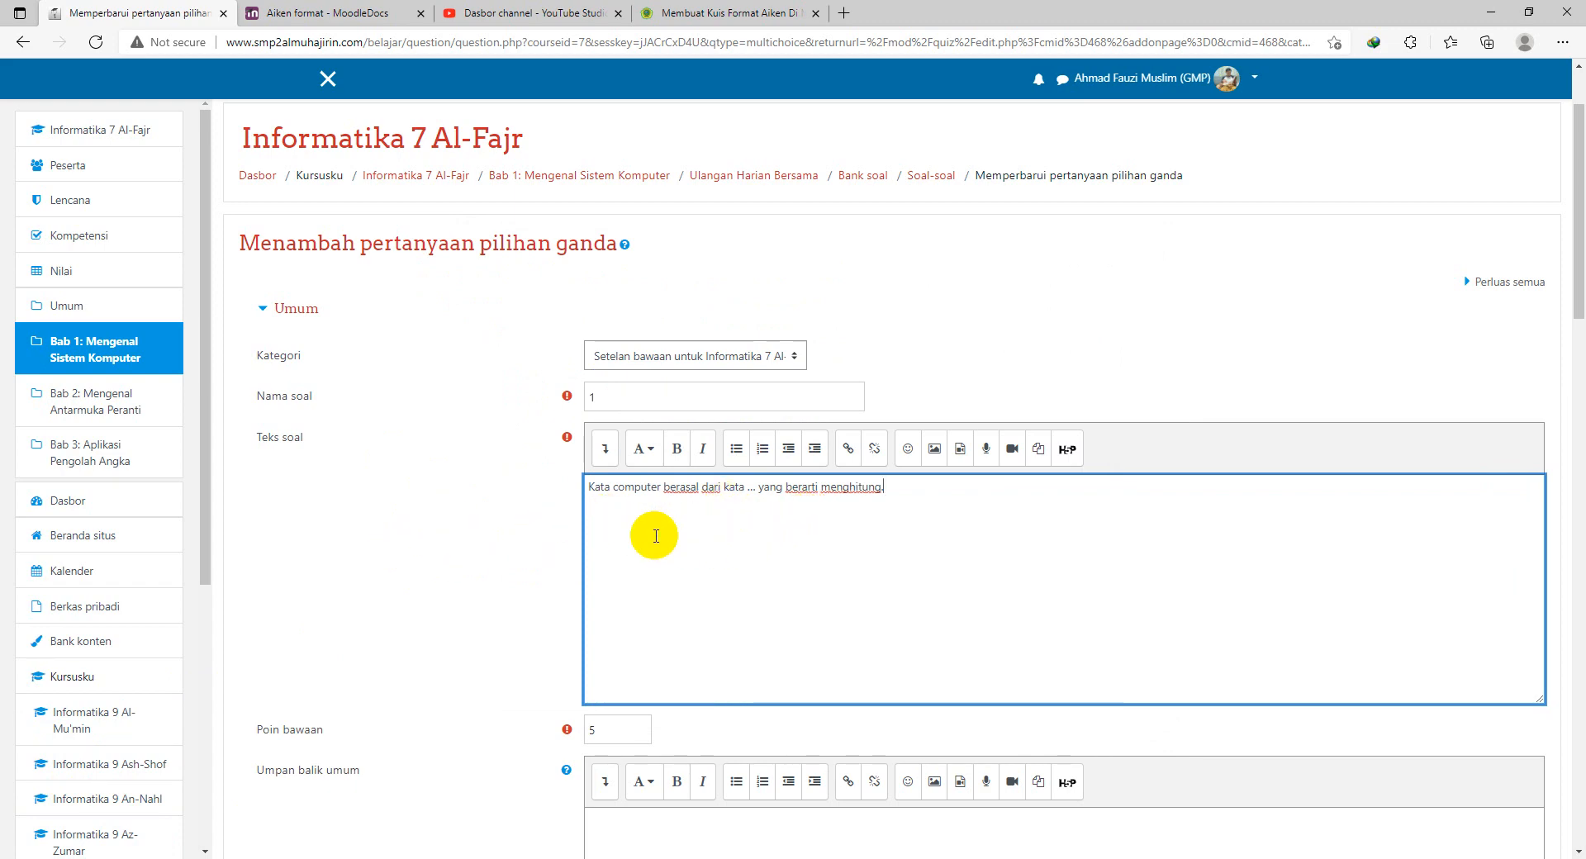
Review the default mark, general feedback and the choices for single or multiple answers (Jawaban tunggal atau ganda?)
{"action": "scroll", "coordinate": [683, 544], "scroll_direction": "down", "scroll_amount": 3}
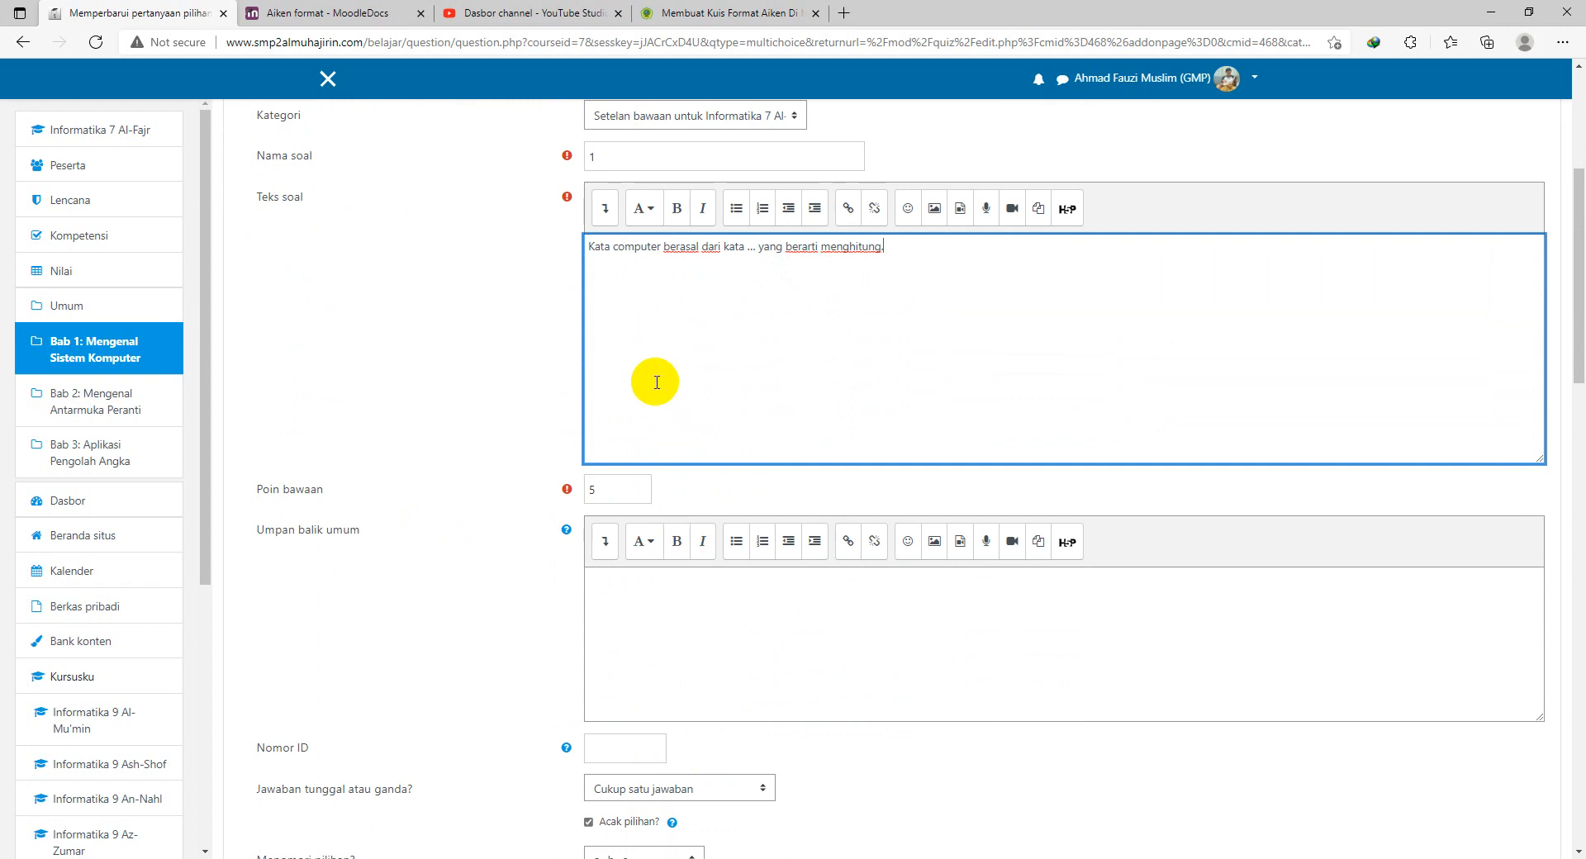
{"action": "scroll", "coordinate": [579, 314], "scroll_direction": "up", "scroll_amount": 2}
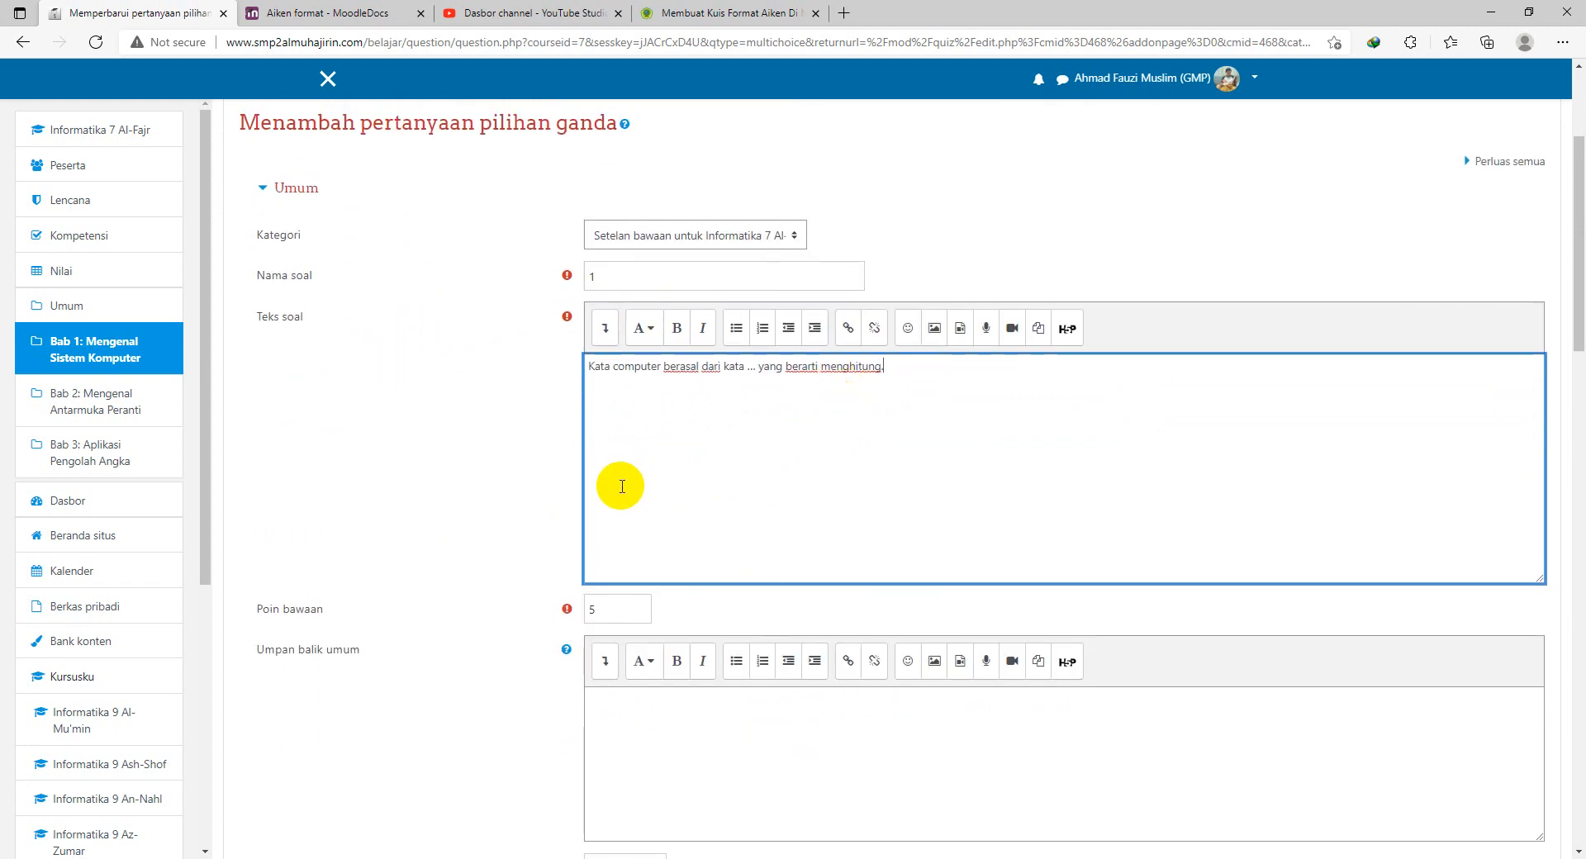
{"action": "scroll", "coordinate": [620, 485], "scroll_direction": "down", "scroll_amount": 2}
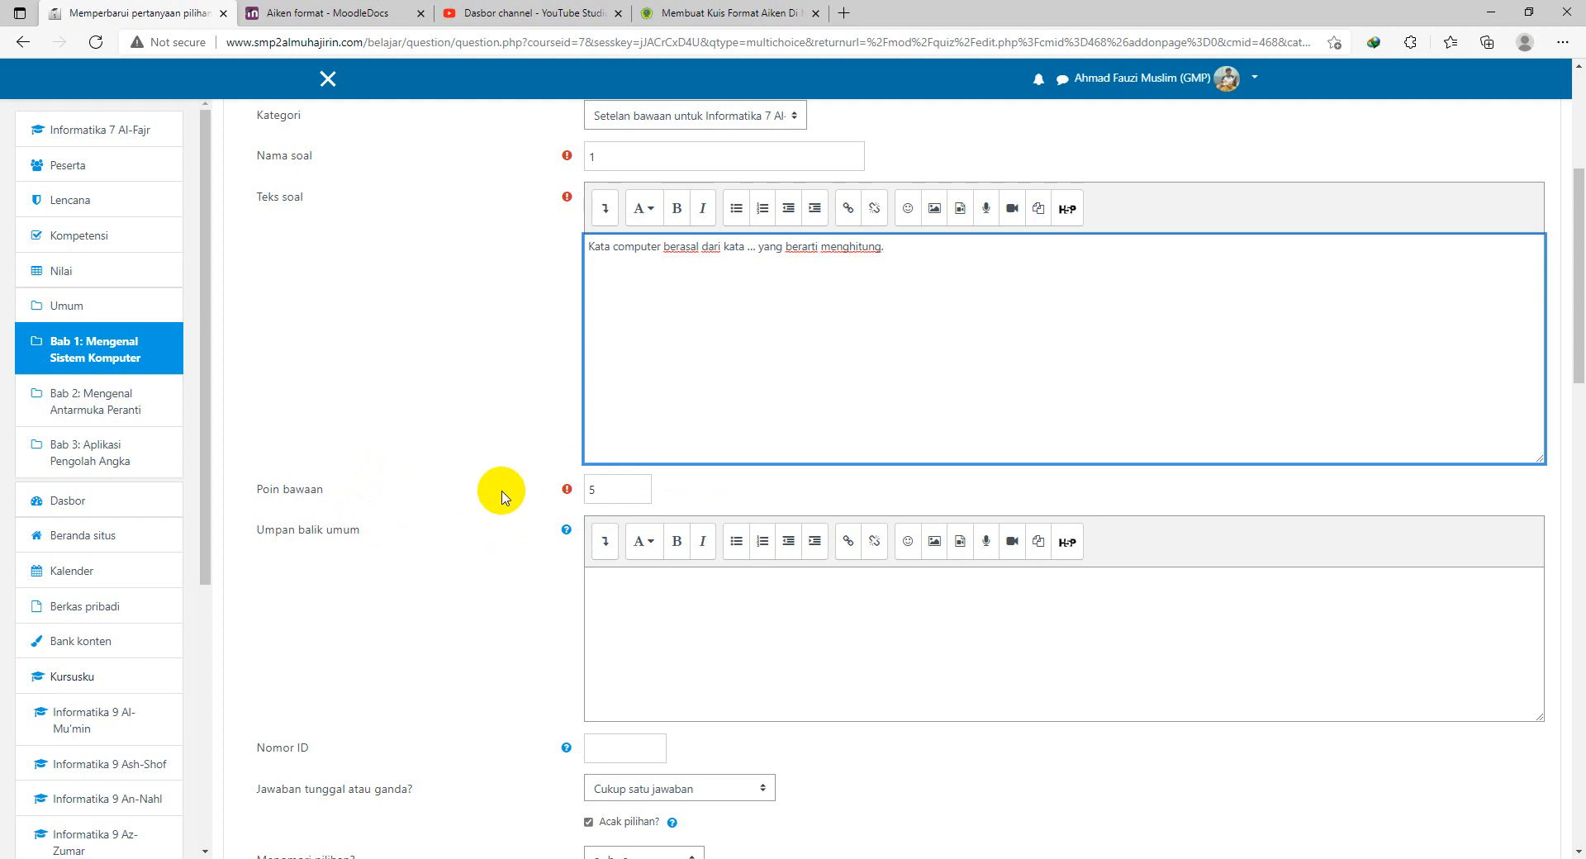
{"action": "scroll", "coordinate": [492, 538], "scroll_direction": "down", "scroll_amount": 1}
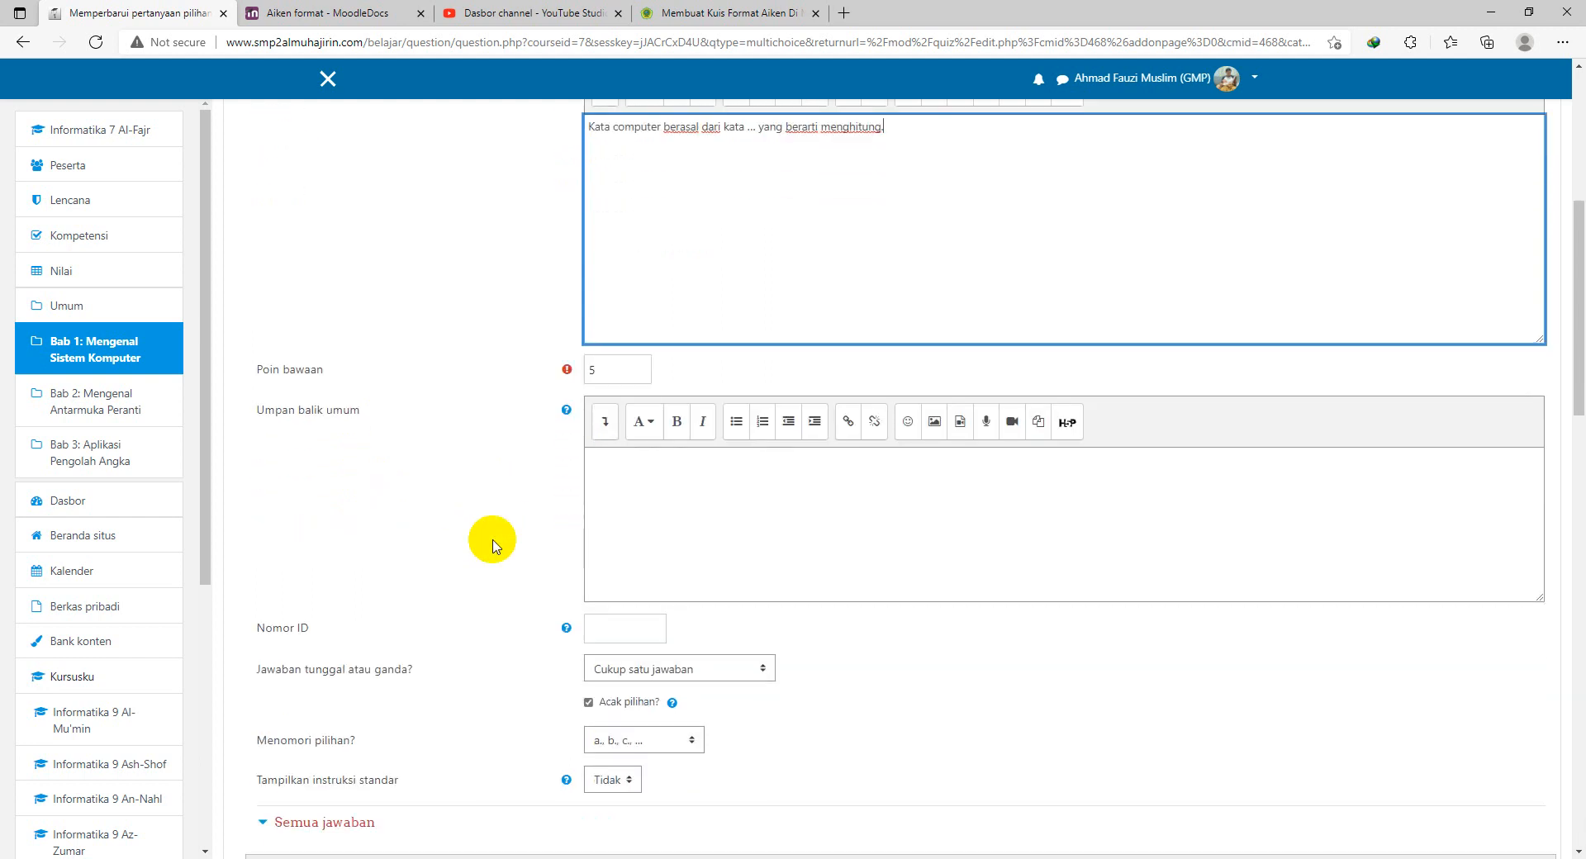
{"action": "scroll", "coordinate": [676, 480], "scroll_direction": "down", "scroll_amount": 1}
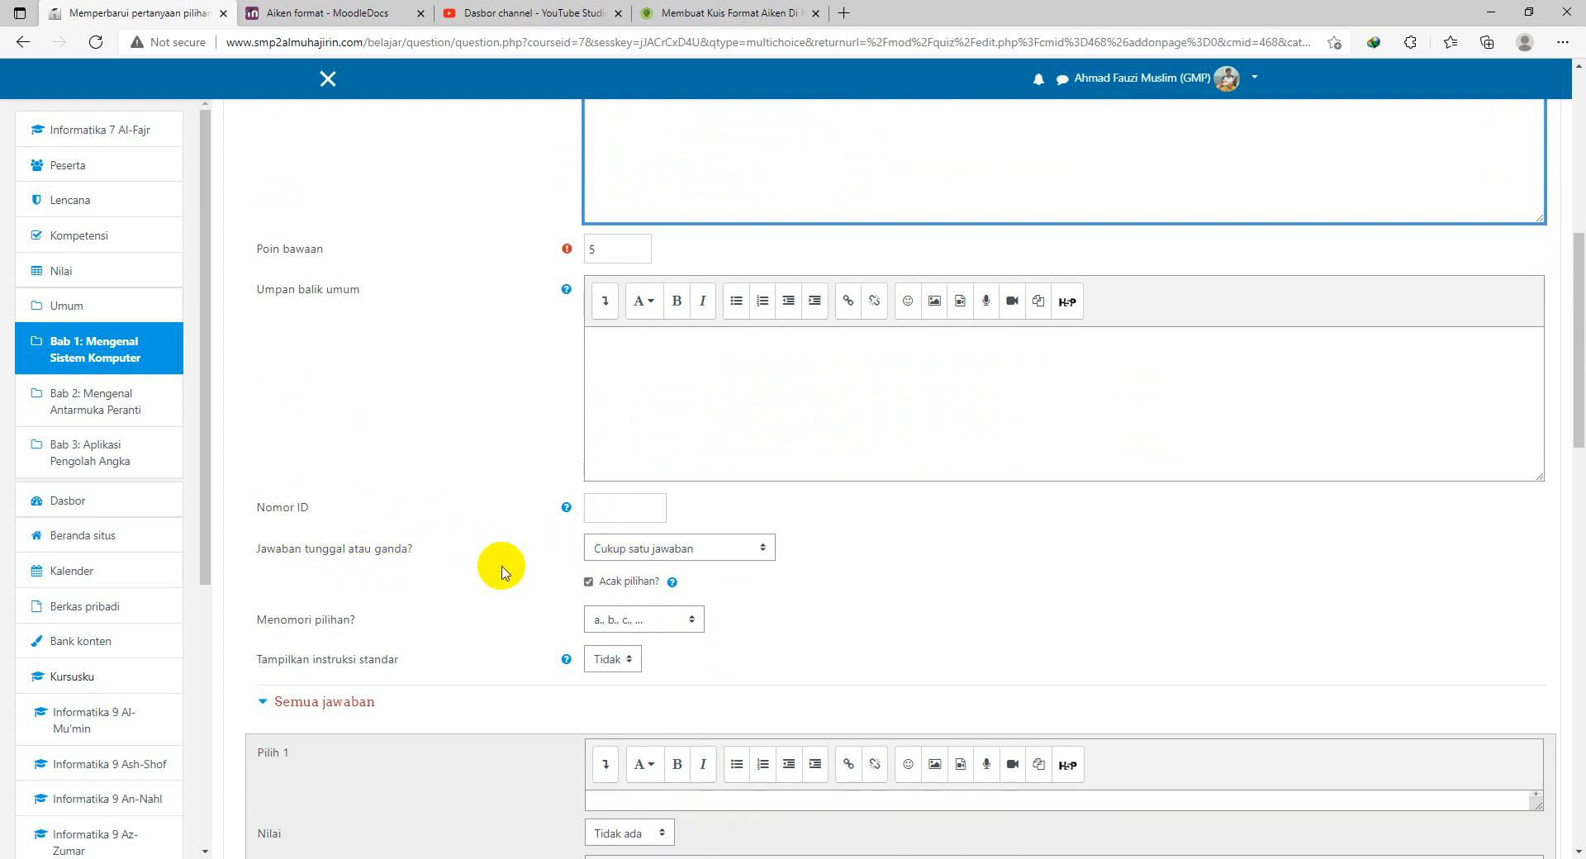
{"action": "scroll", "coordinate": [502, 566], "scroll_direction": "up", "scroll_amount": 1}
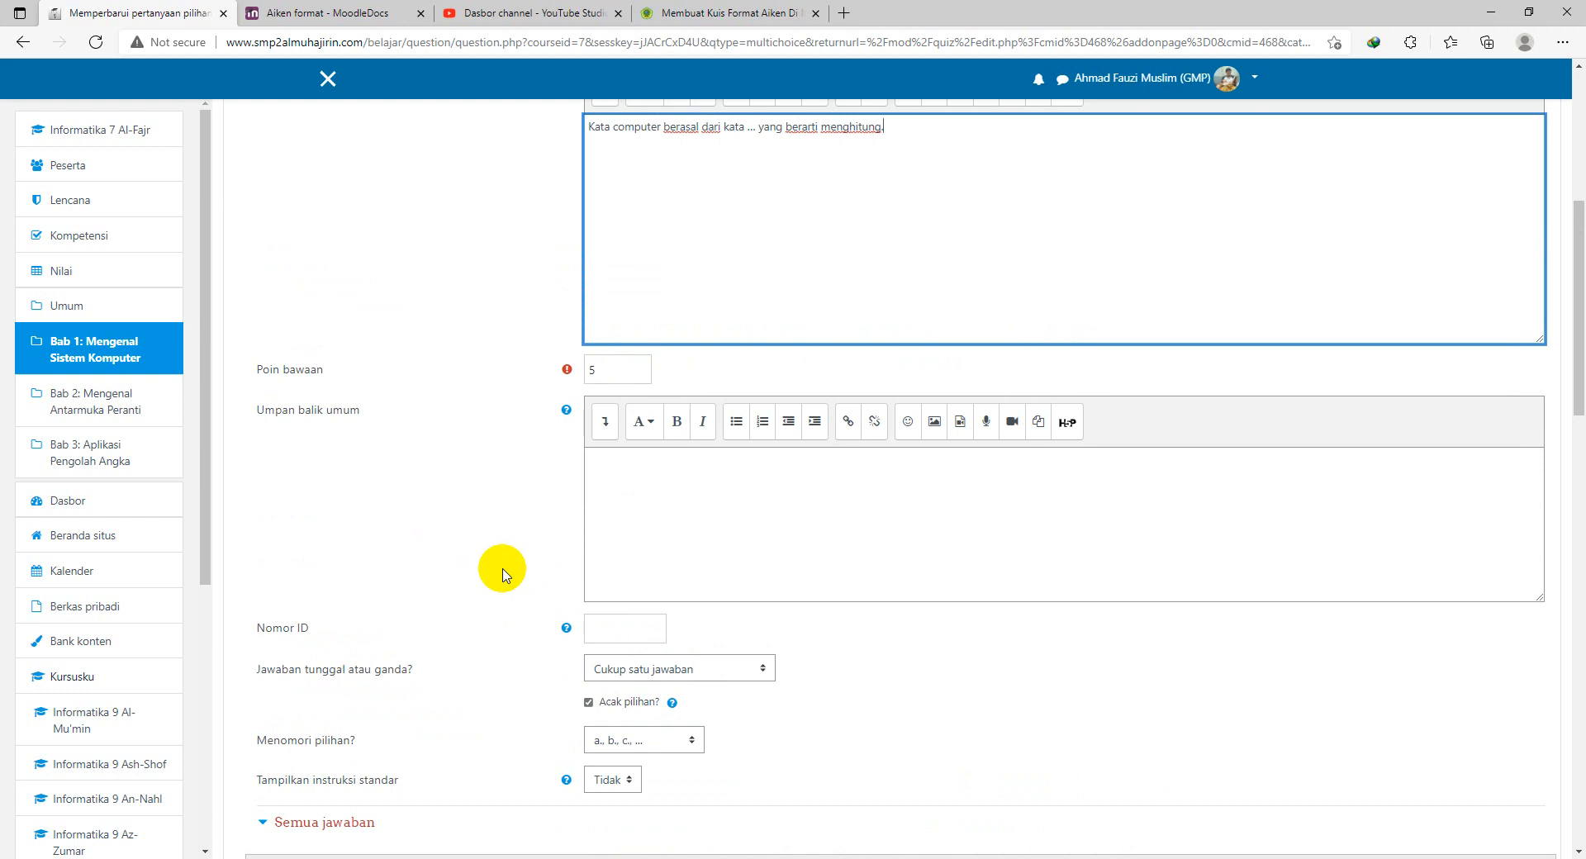
{"action": "left_click", "coordinate": [661, 669]}
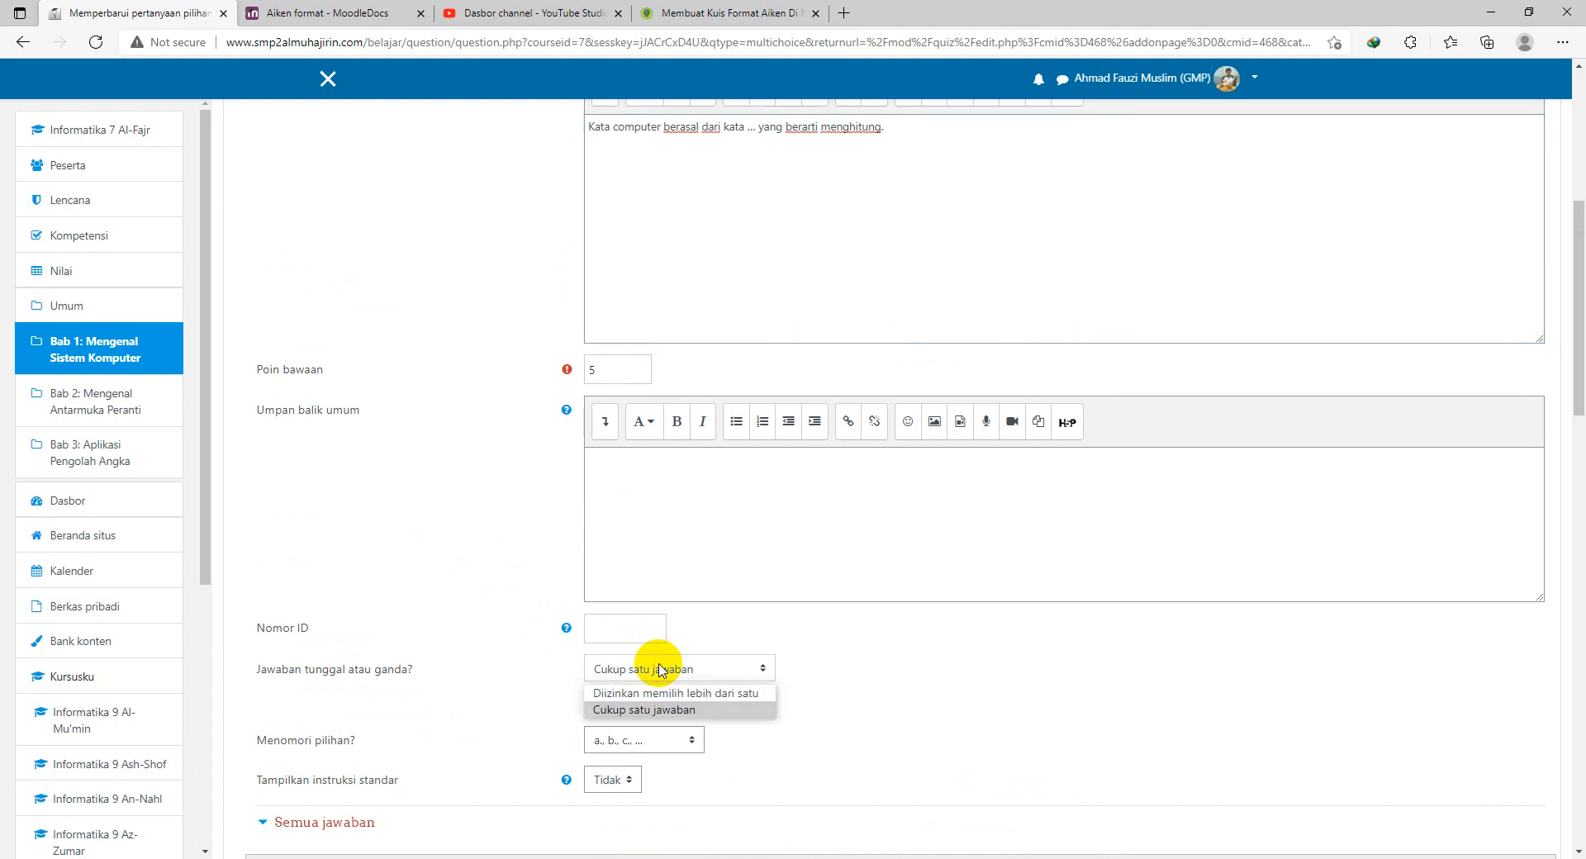
{"action": "left_click", "coordinate": [661, 669]}
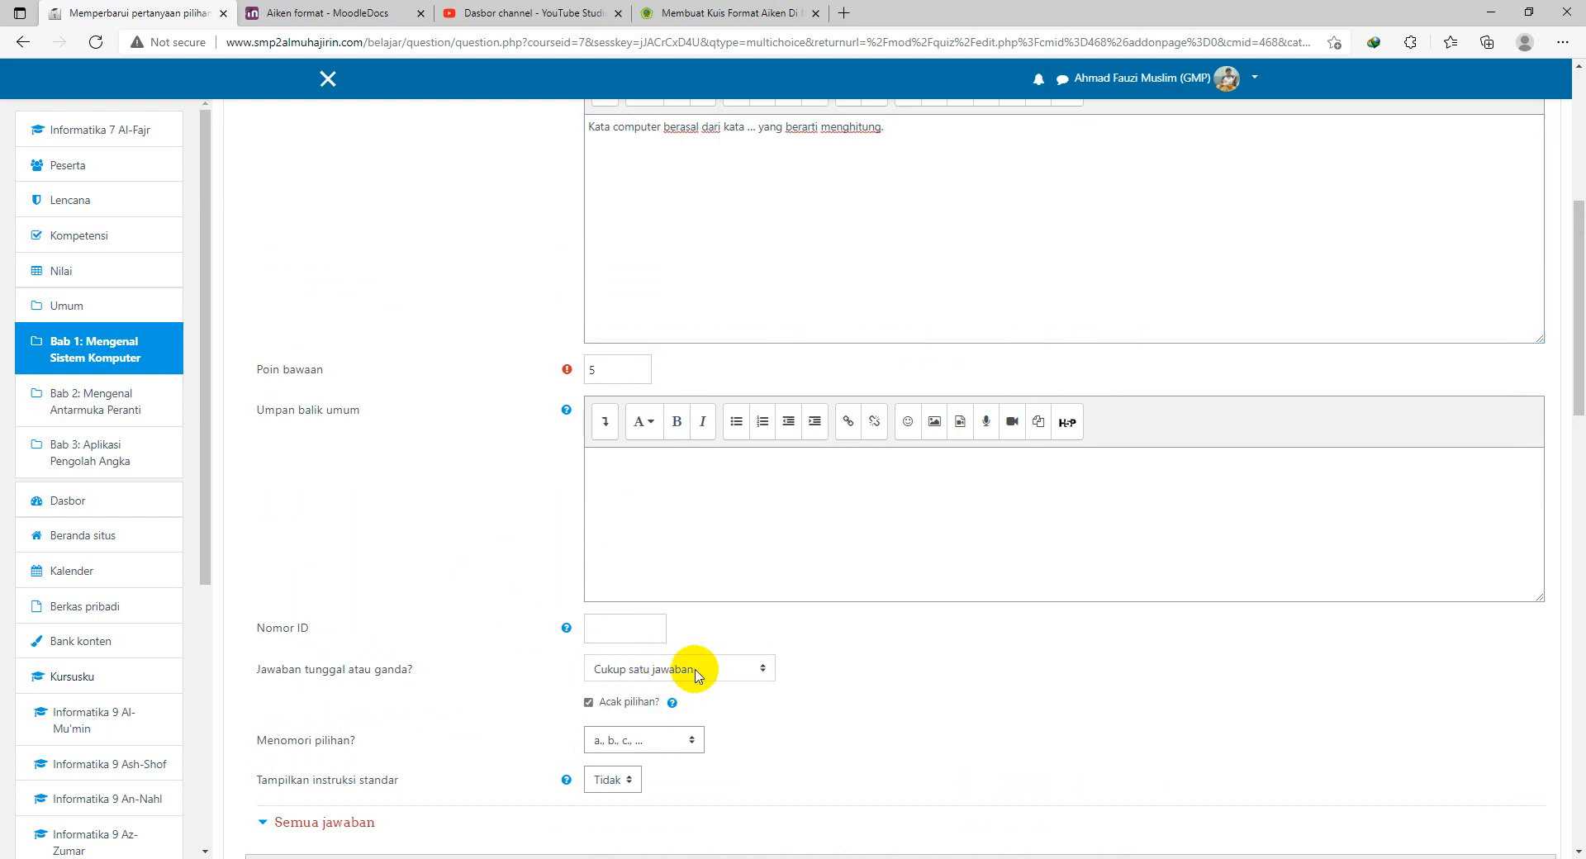
{"action": "left_click", "coordinate": [696, 672]}
{"action": "left_click", "coordinate": [696, 672]}
Choose "a., b., c., ..." as the numbering style for the answer choices (Menomori pilihan?)
{"action": "scroll", "coordinate": [711, 686], "scroll_direction": "down", "scroll_amount": 3}
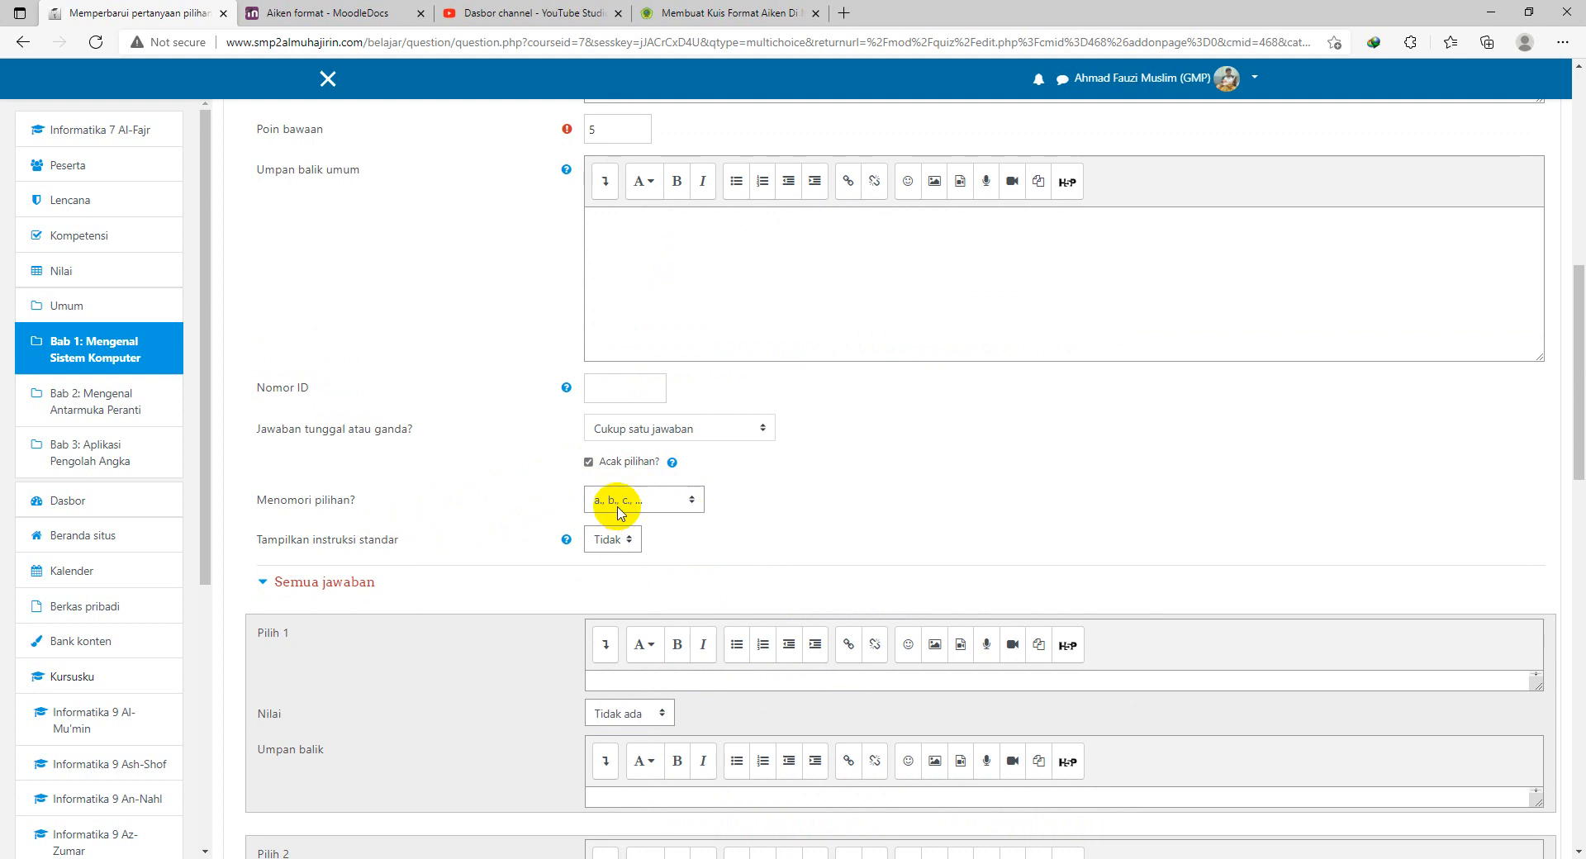
{"action": "left_click", "coordinate": [649, 506]}
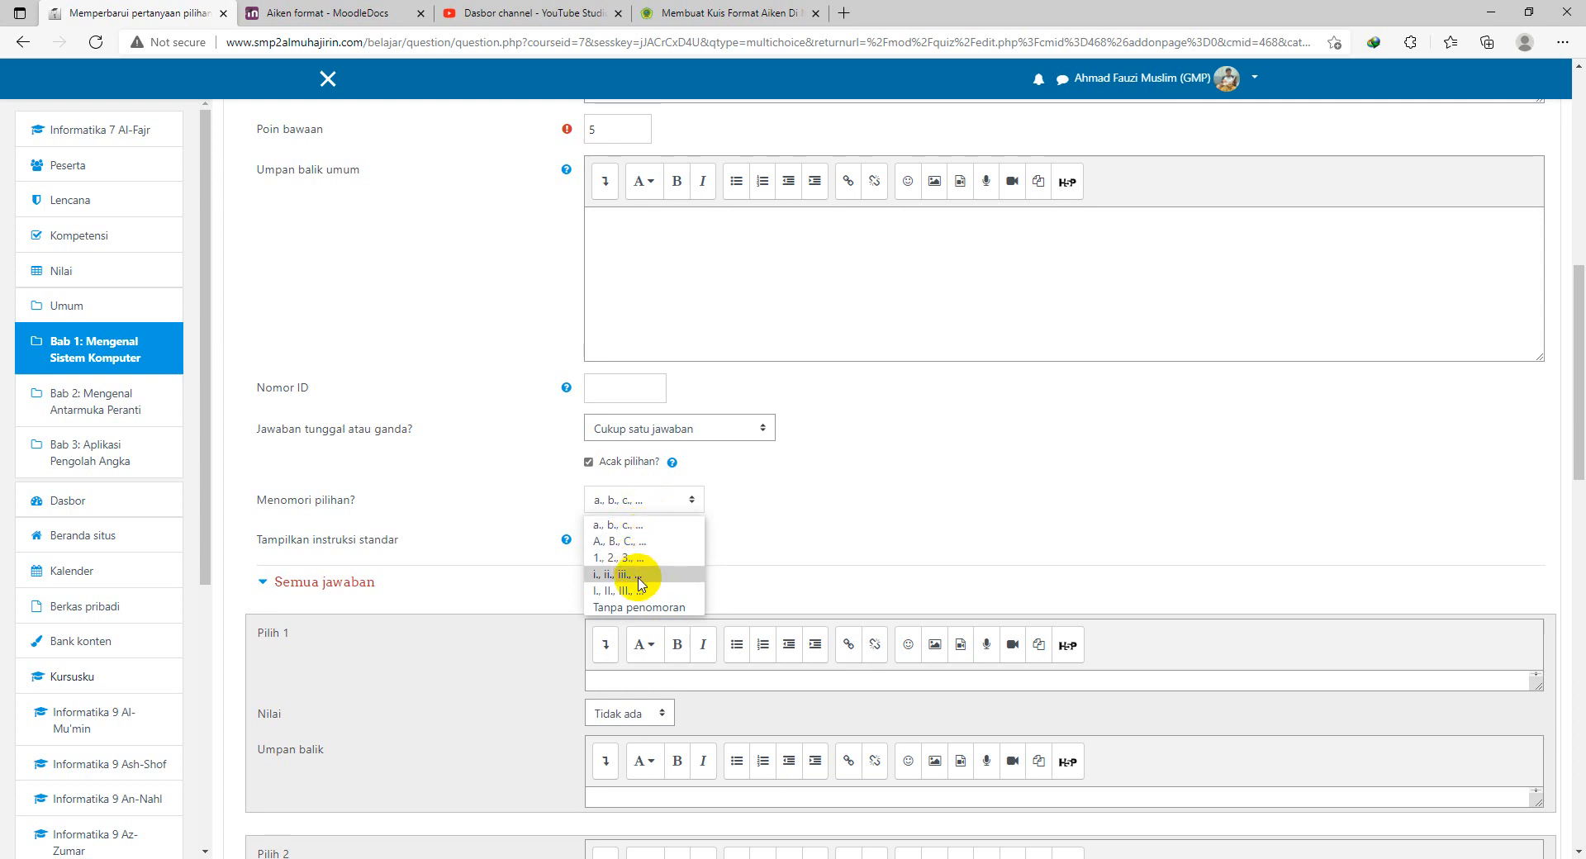
{"action": "left_click", "coordinate": [622, 524]}
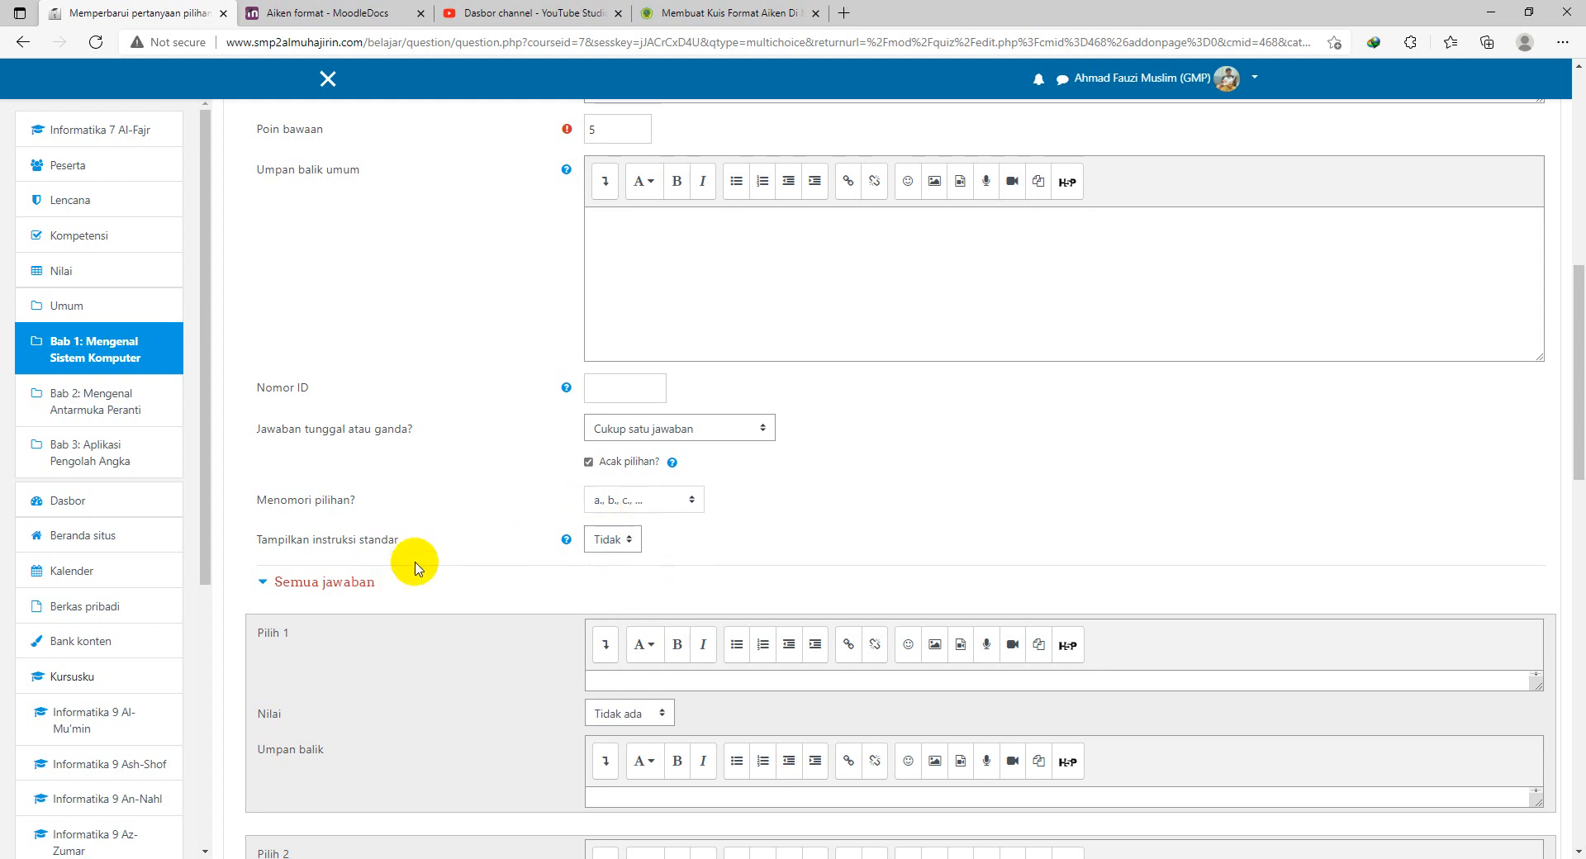
Review the standard instruction setting and the answer sections Pilih 1 to Pilih 5 with their grade and feedback fields
{"action": "scroll", "coordinate": [438, 546], "scroll_direction": "down", "scroll_amount": 1}
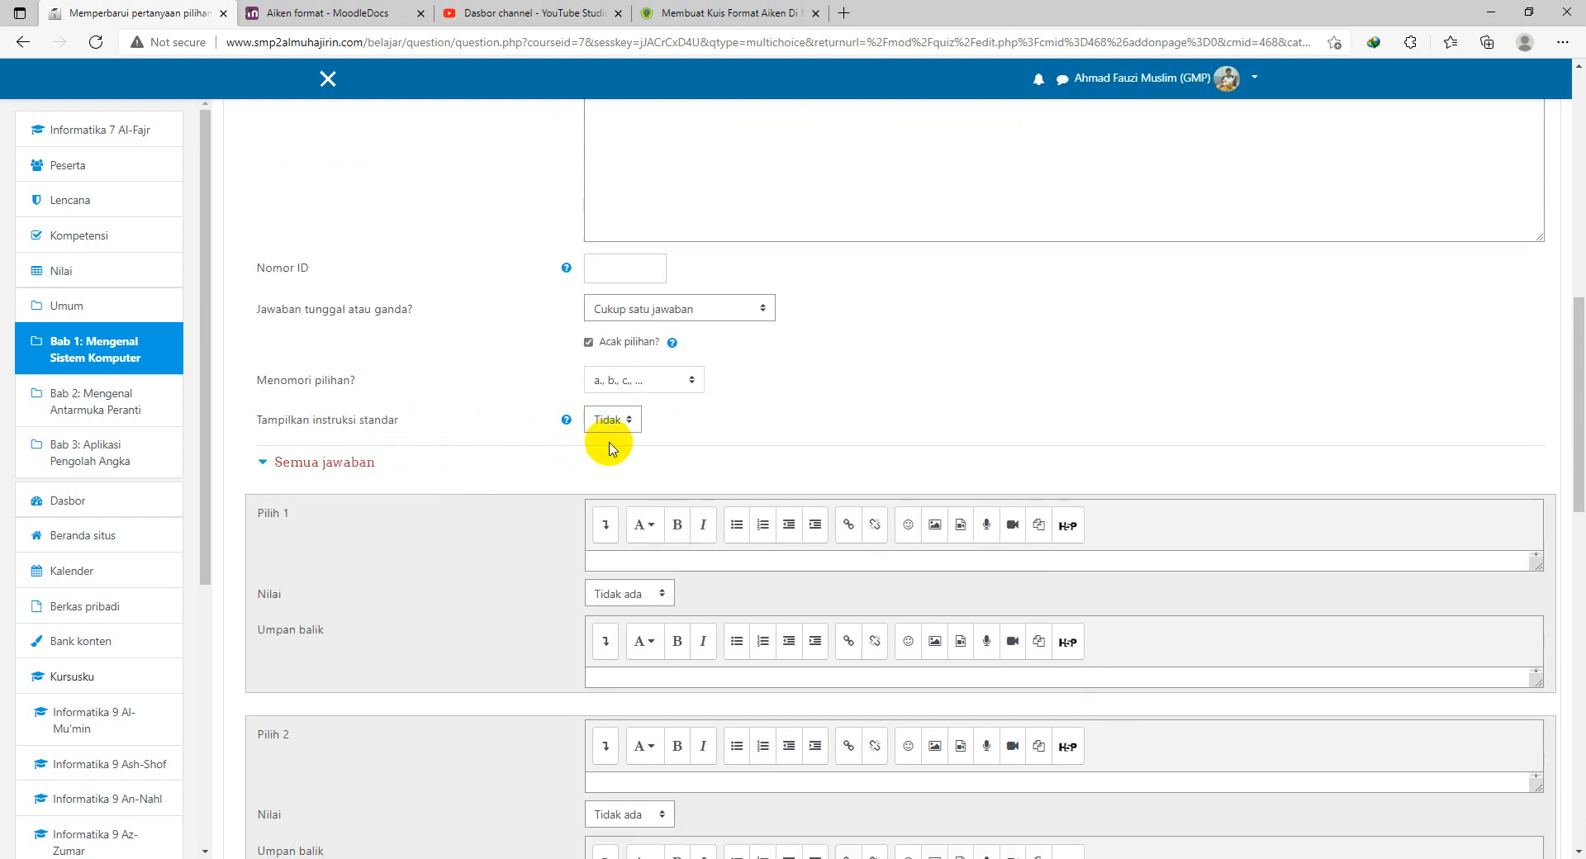
{"action": "scroll", "coordinate": [471, 506], "scroll_direction": "down", "scroll_amount": 1}
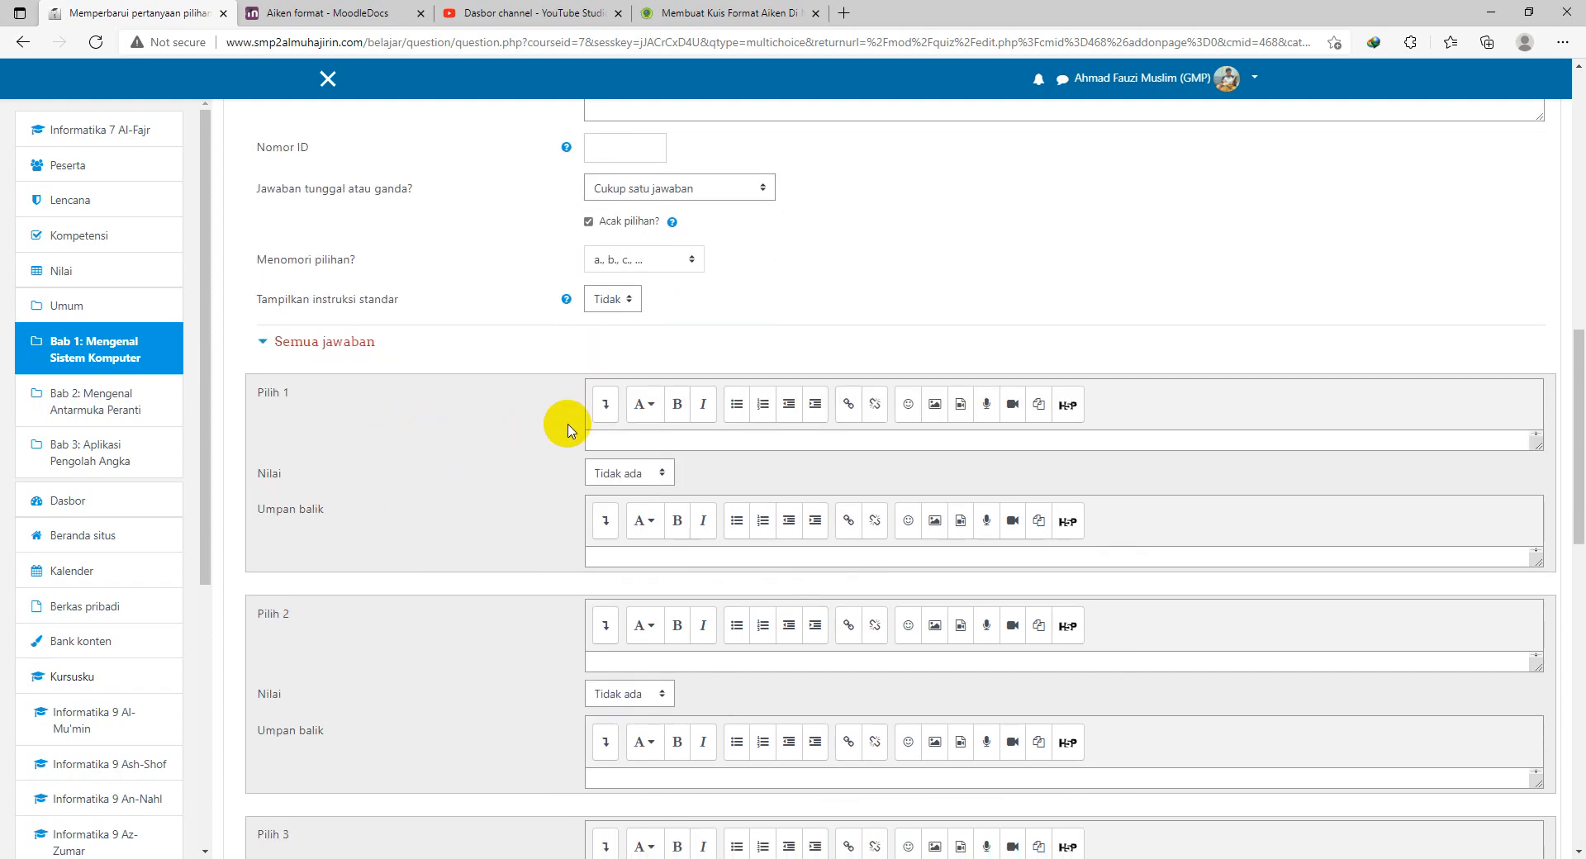
{"action": "scroll", "coordinate": [494, 469], "scroll_direction": "down", "scroll_amount": 4}
{"action": "scroll", "coordinate": [491, 469], "scroll_direction": "down", "scroll_amount": 4}
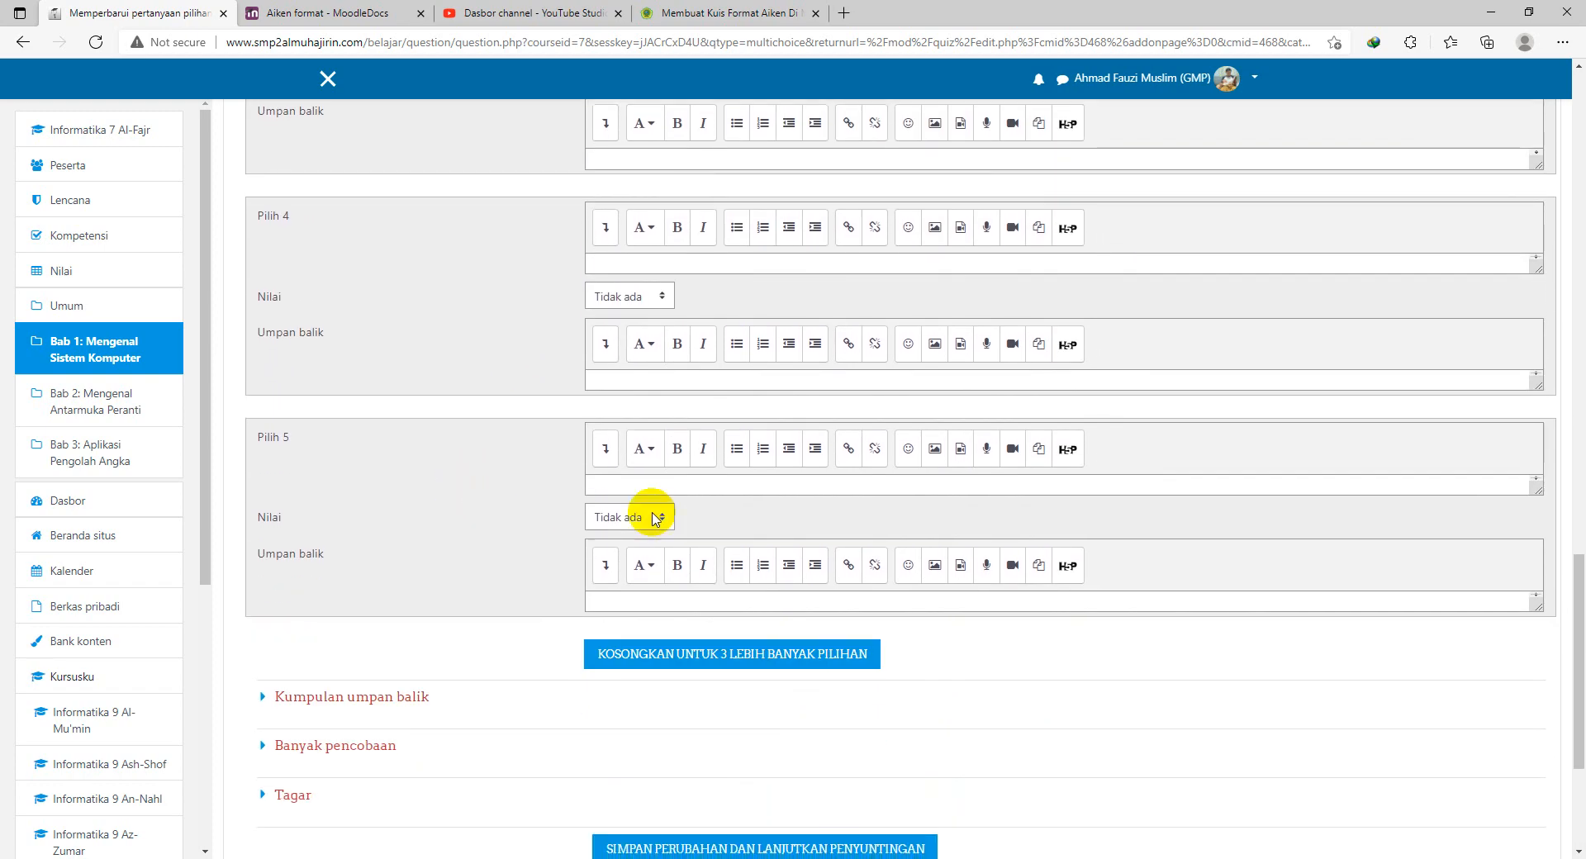
{"action": "scroll", "coordinate": [568, 541], "scroll_direction": "up", "scroll_amount": 2}
{"action": "scroll", "coordinate": [578, 550], "scroll_direction": "down", "scroll_amount": 2}
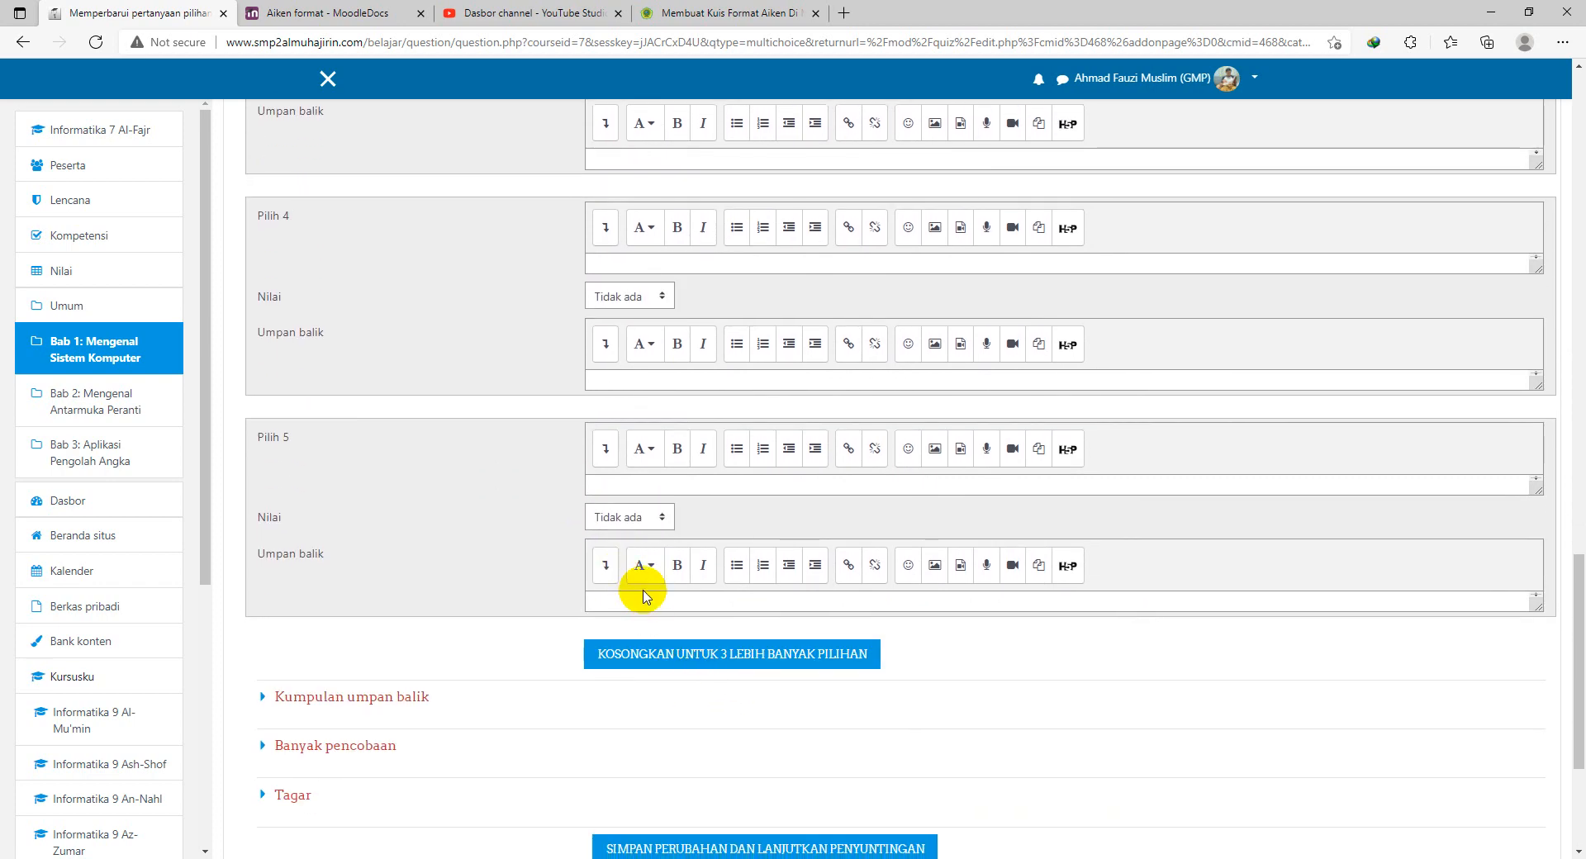
{"action": "scroll", "coordinate": [603, 545], "scroll_direction": "up", "scroll_amount": 4}
{"action": "scroll", "coordinate": [461, 411], "scroll_direction": "up", "scroll_amount": 3}
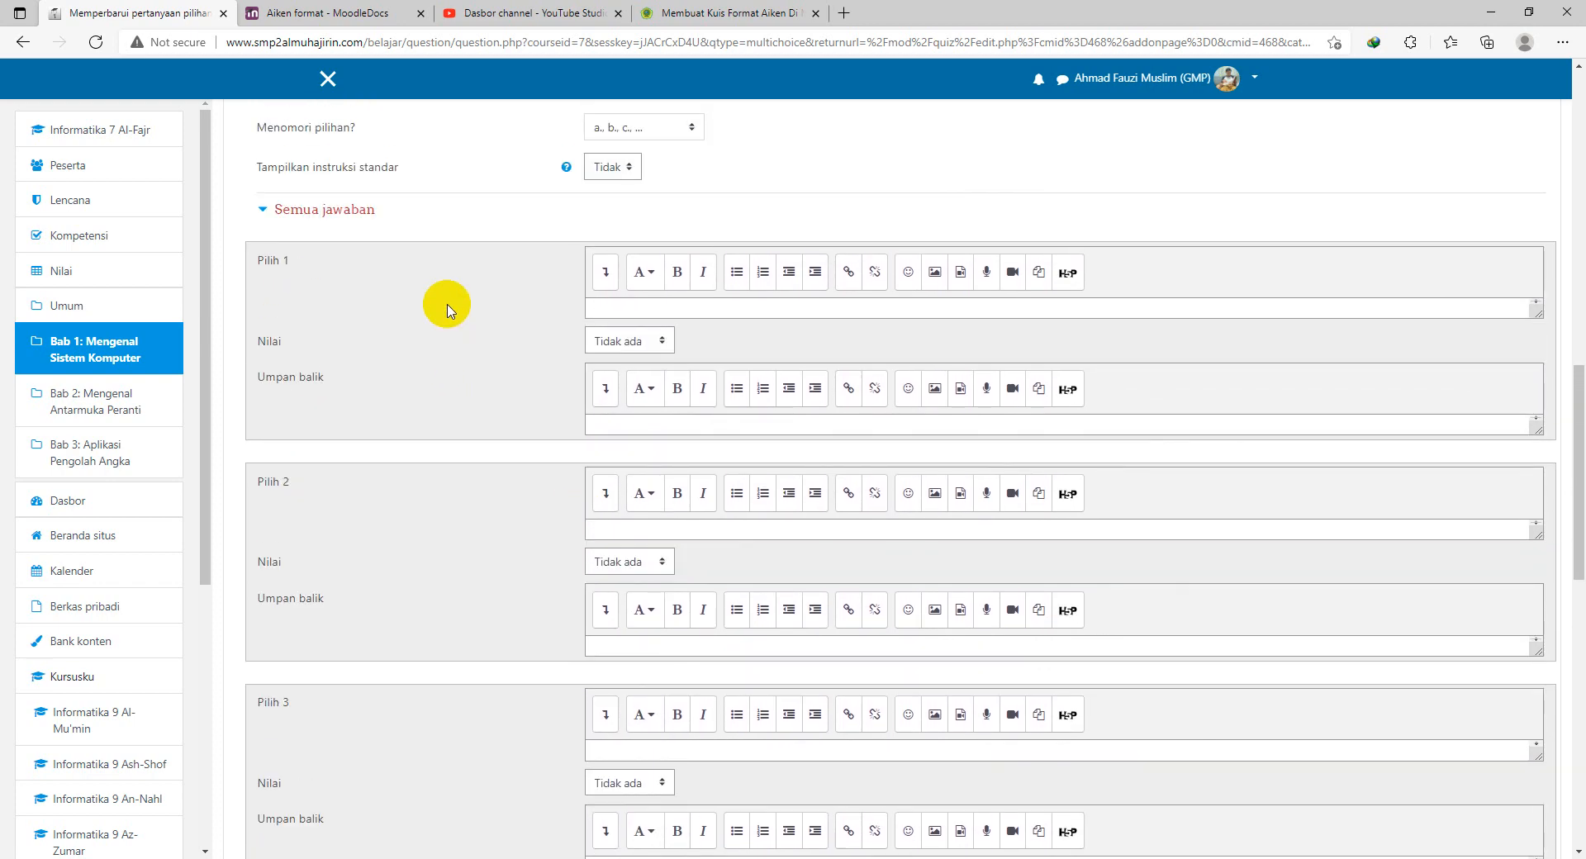
{"action": "scroll", "coordinate": [322, 462], "scroll_direction": "down", "scroll_amount": 3}
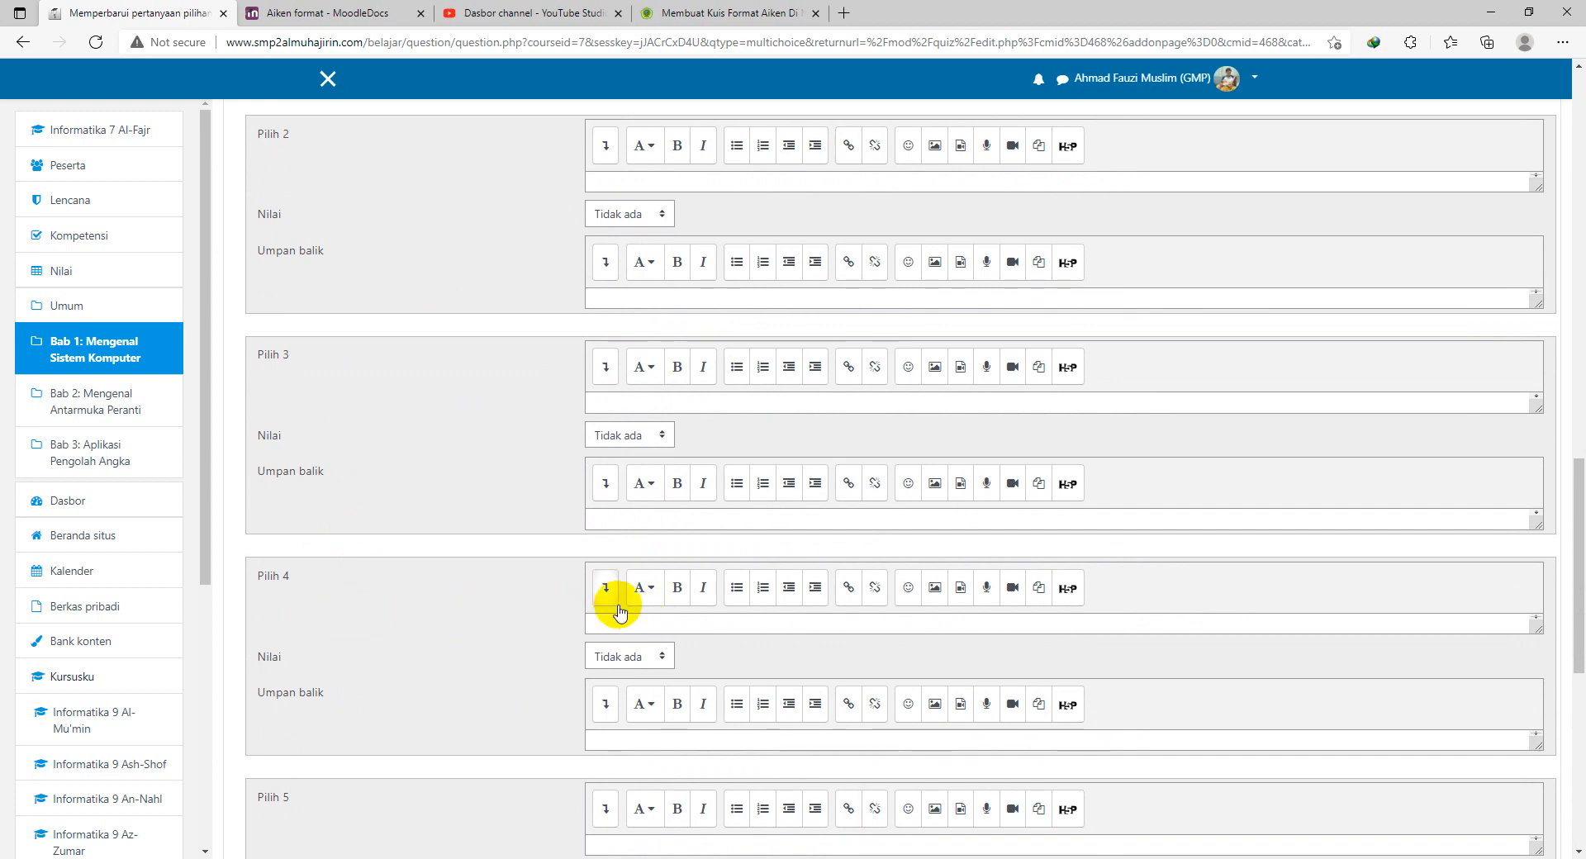
{"action": "scroll", "coordinate": [546, 529], "scroll_direction": "up", "scroll_amount": 5}
{"action": "scroll", "coordinate": [661, 347], "scroll_direction": "up", "scroll_amount": 2}
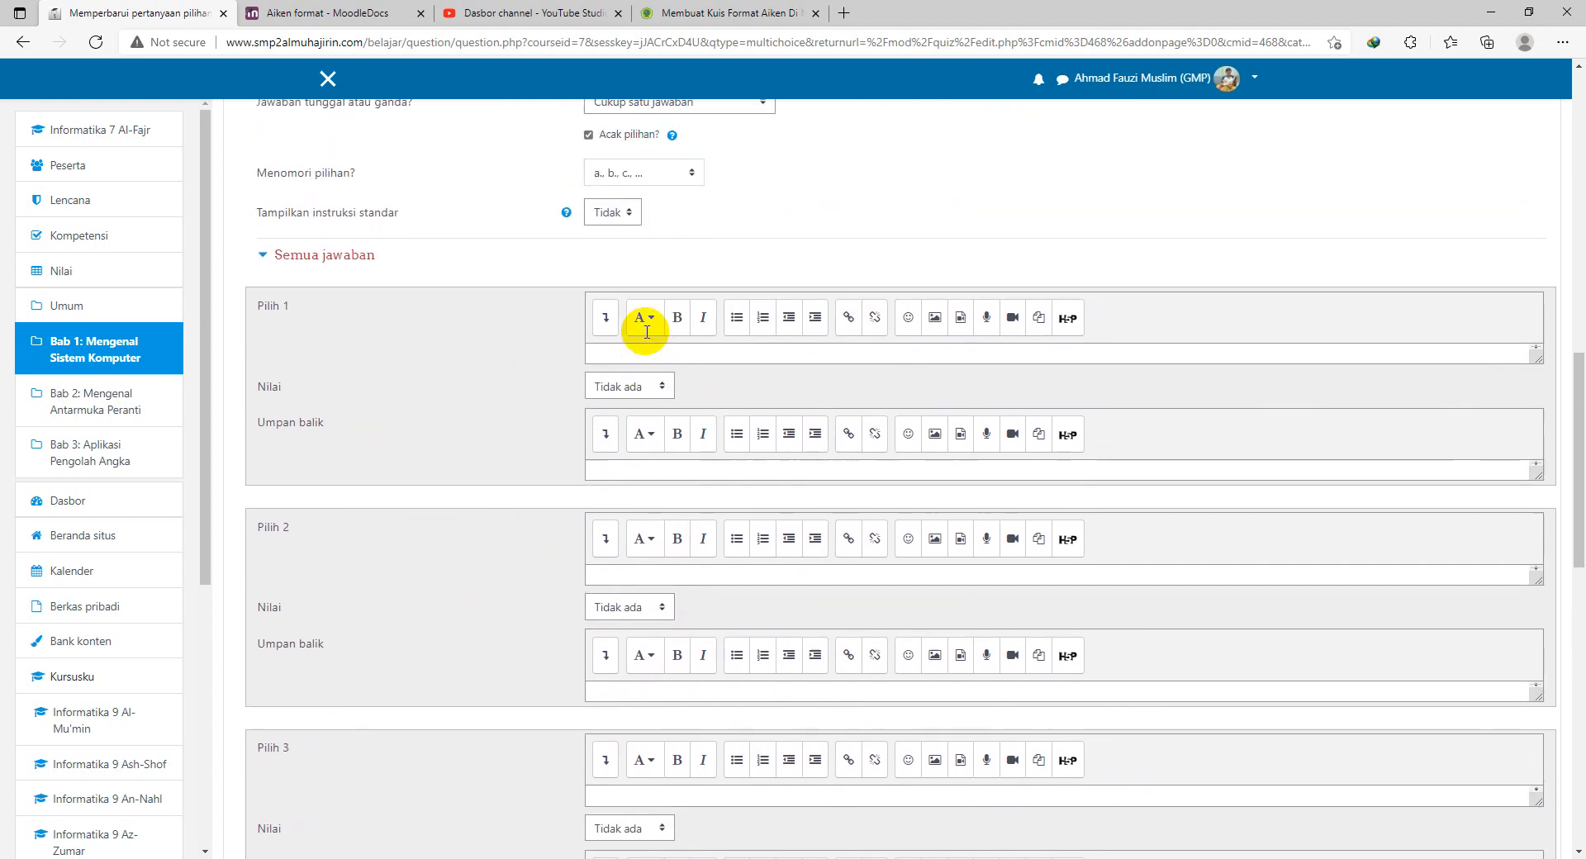
Copy "compact" from the Notepad question list into the Pilih 1 answer text
{"action": "left_click", "coordinate": [625, 442]}
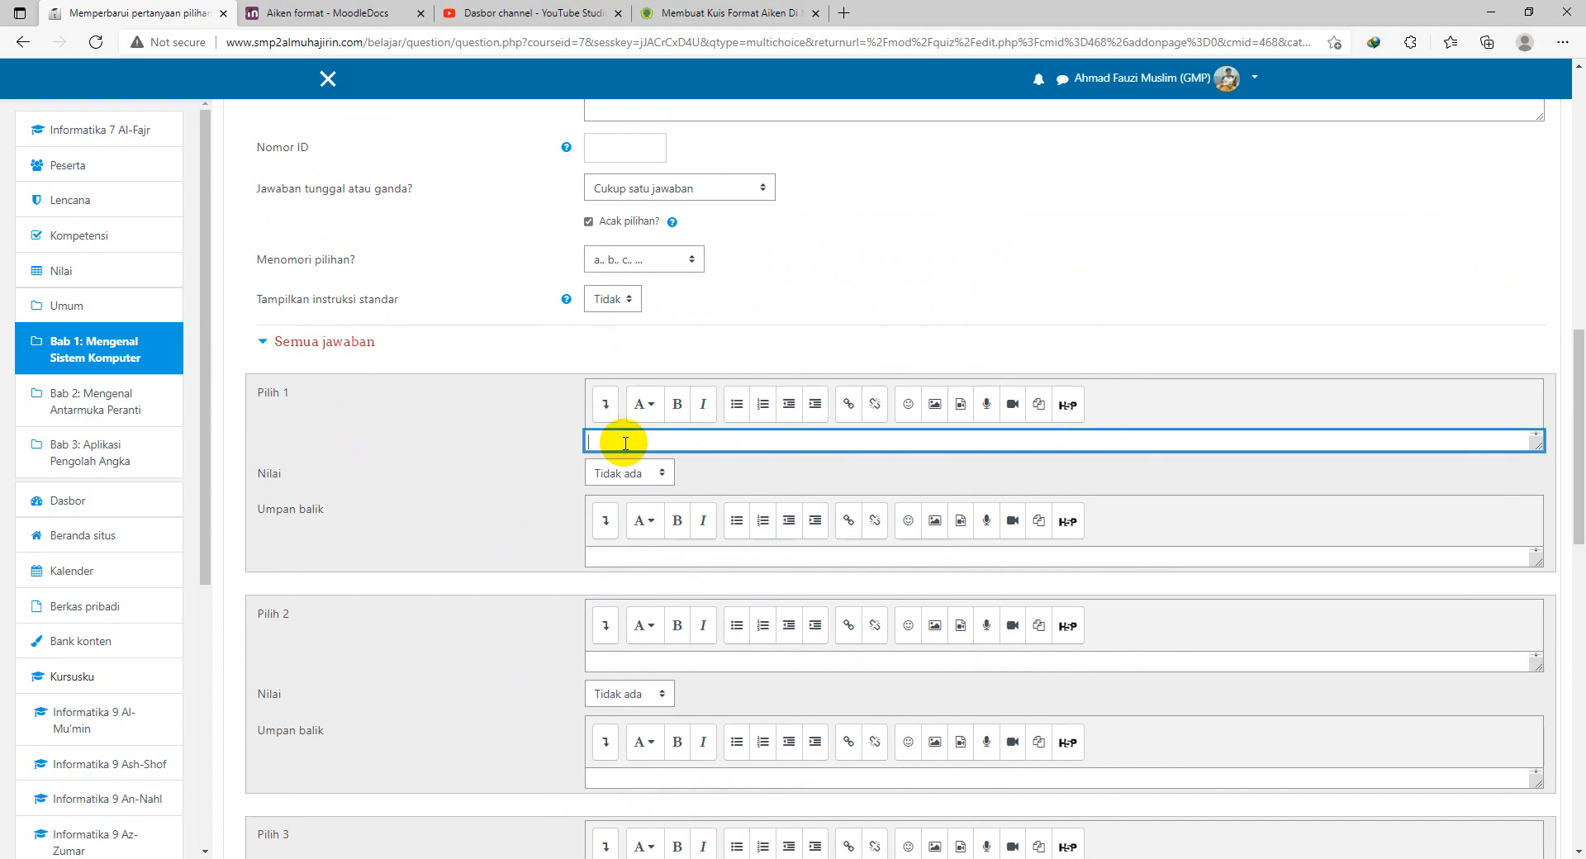
{"action": "scroll", "coordinate": [380, 511], "scroll_direction": "up", "scroll_amount": 2}
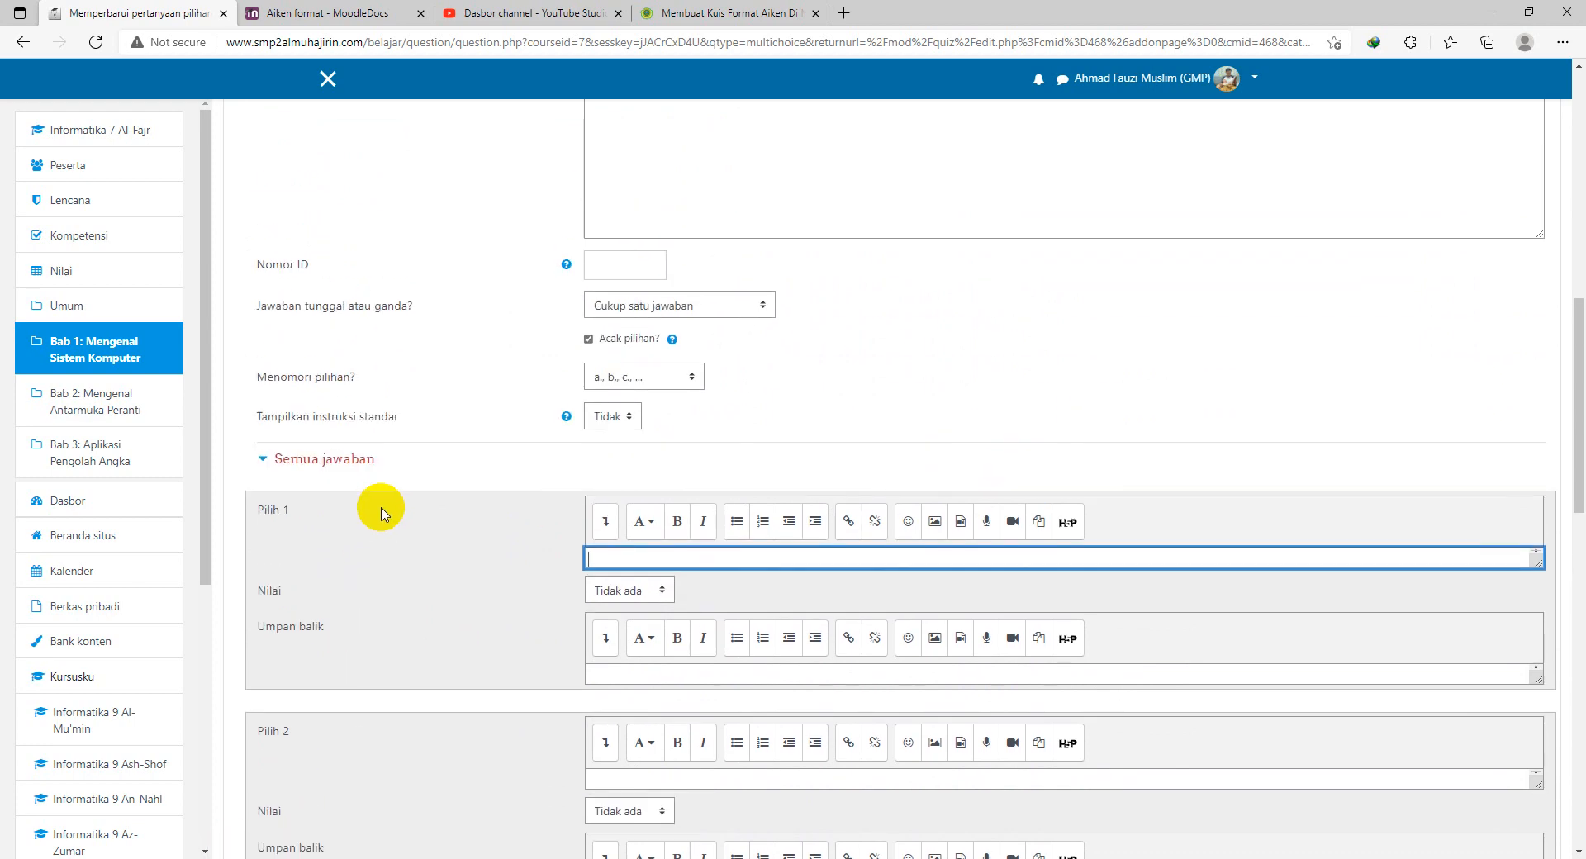
{"action": "scroll", "coordinate": [381, 513], "scroll_direction": "down", "scroll_amount": 3}
{"action": "key", "text": "alt+Tab"}
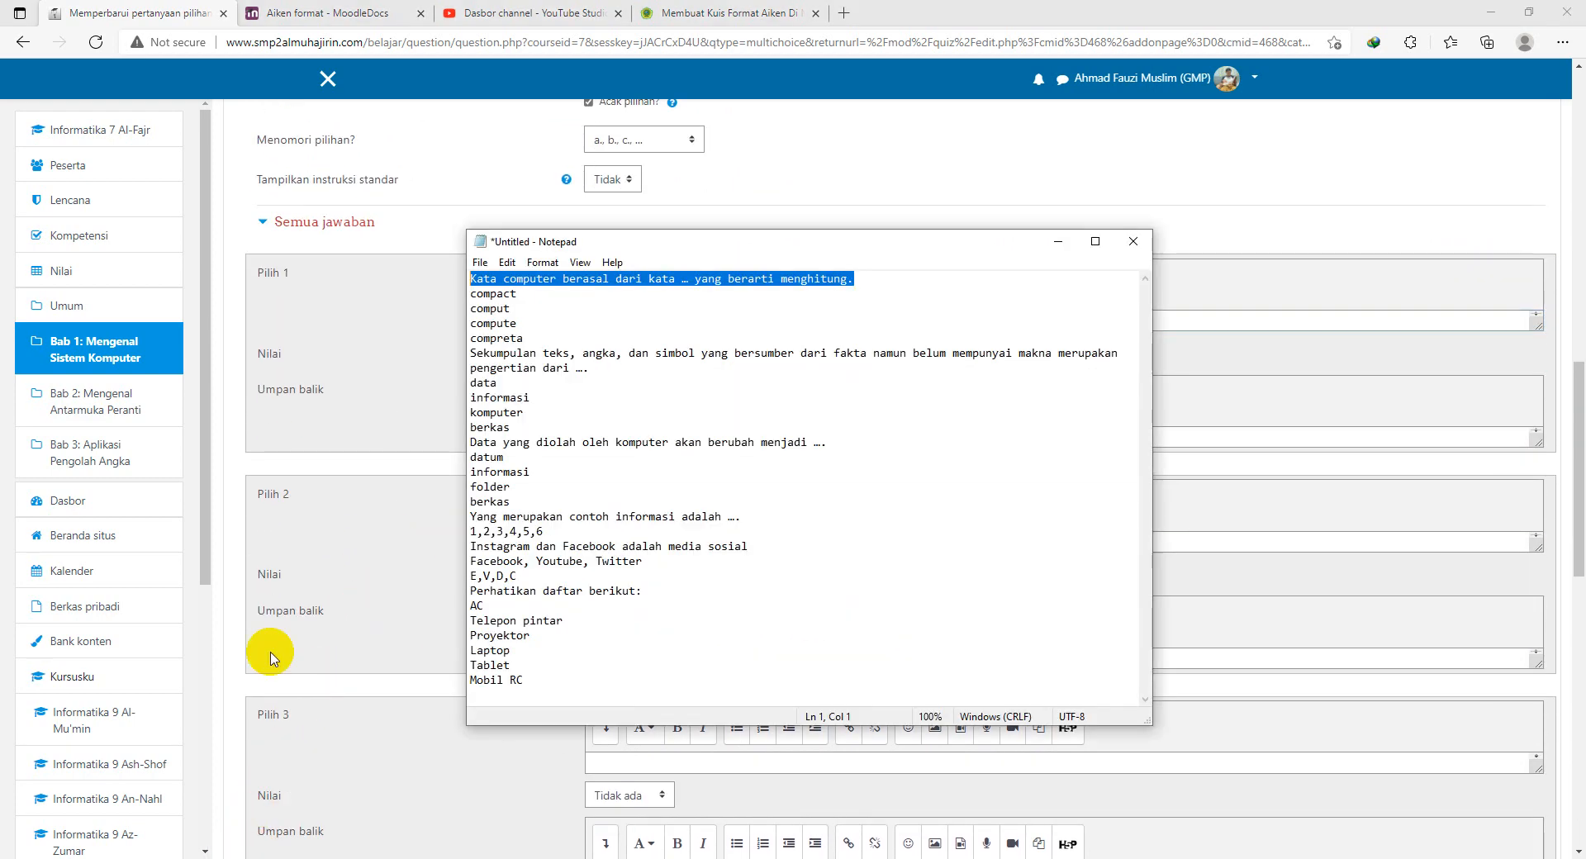
{"action": "left_click_drag", "start_coordinate": [519, 294], "coordinate": [461, 294]}
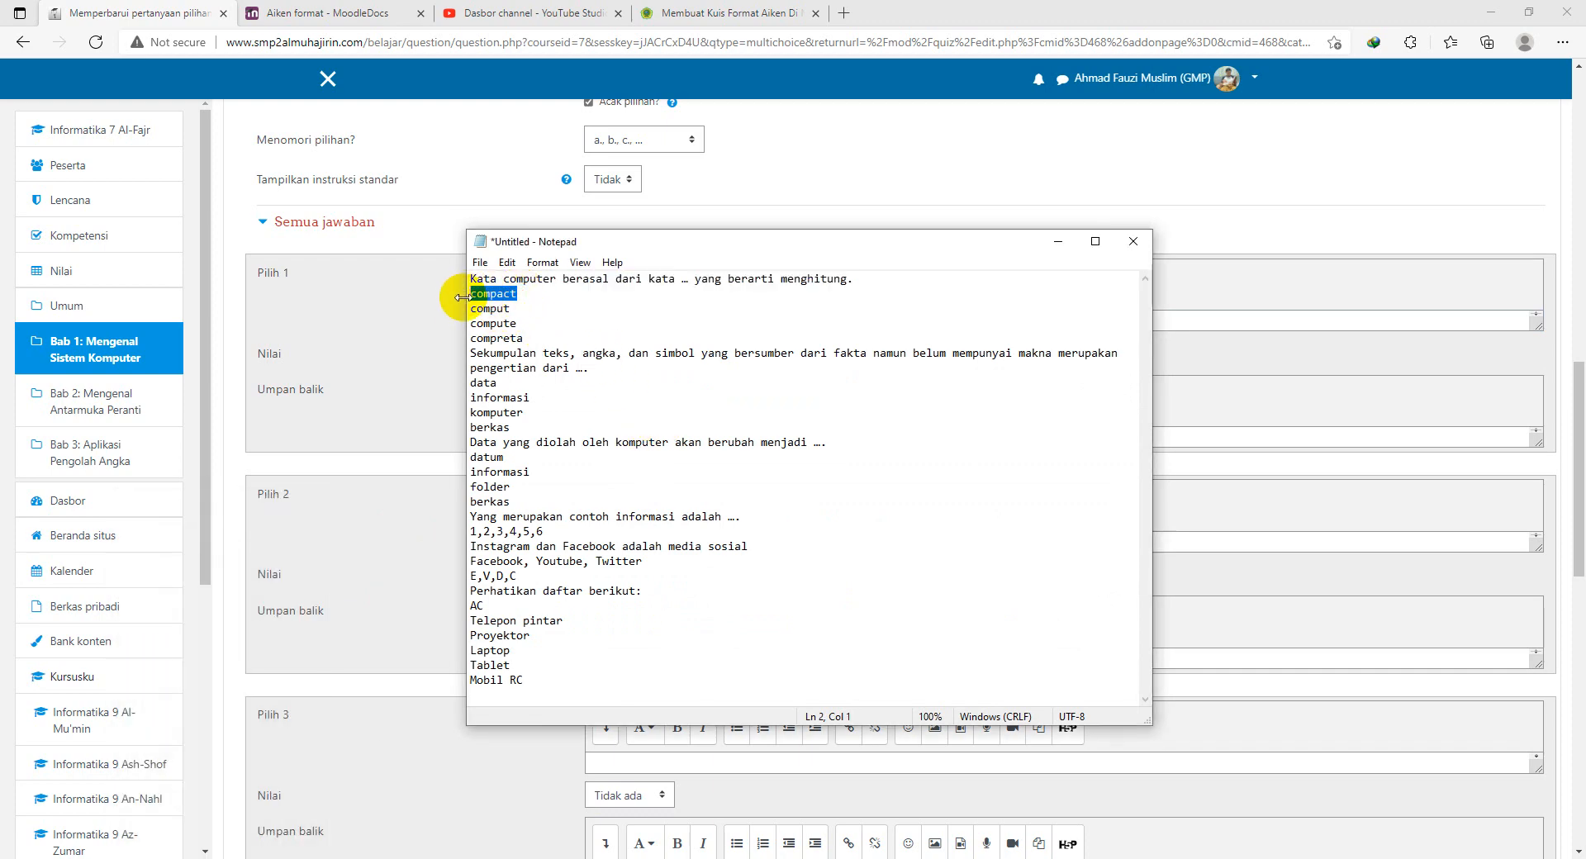
{"action": "left_click", "coordinate": [426, 413]}
{"action": "left_click", "coordinate": [637, 323]}
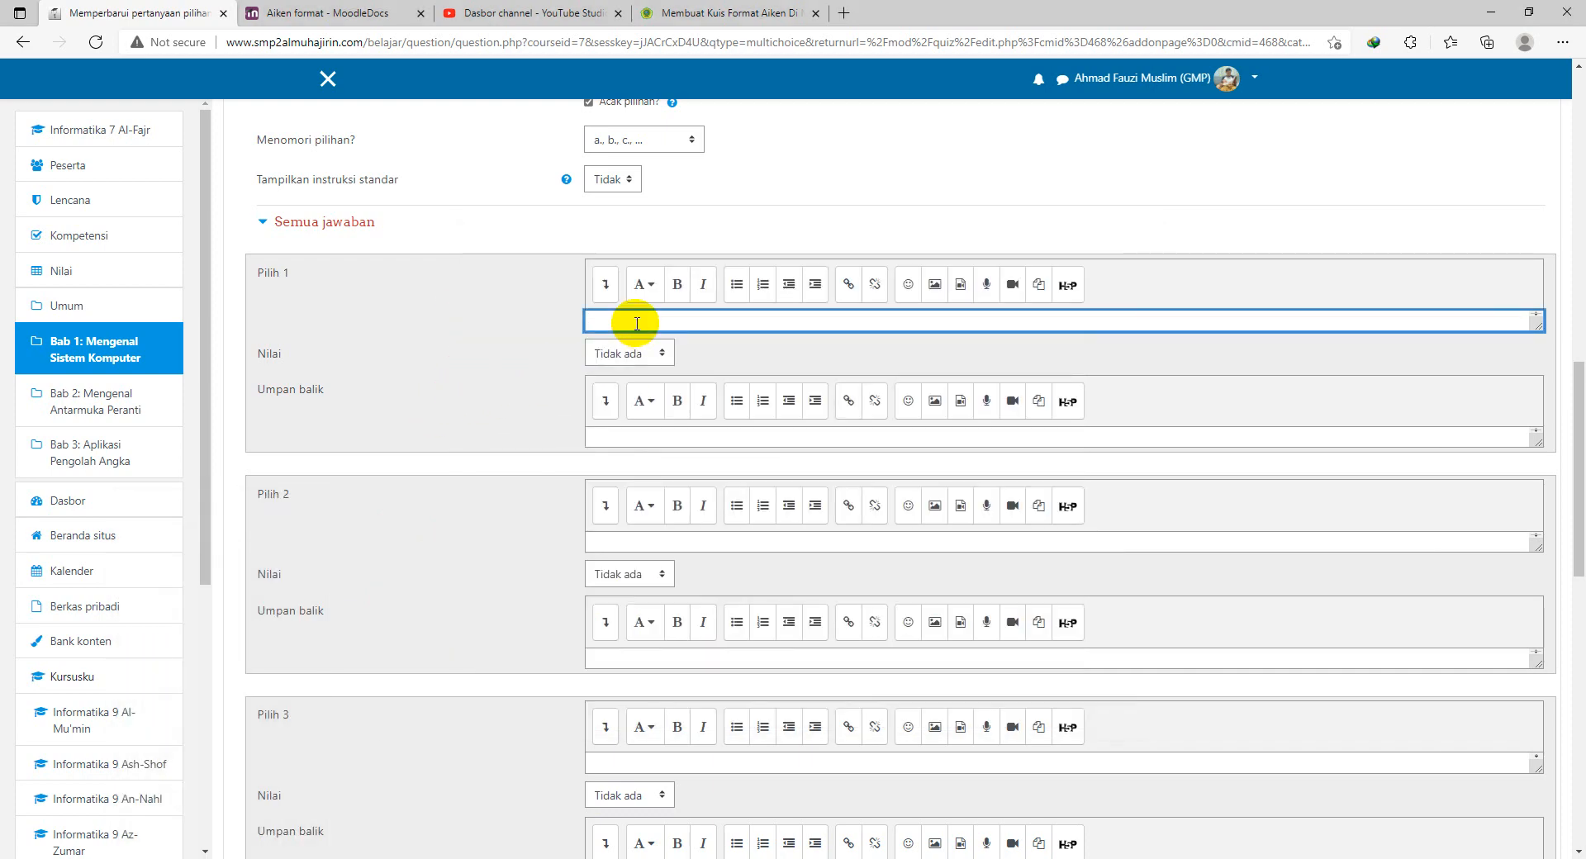
{"action": "type", "text": "compact"}
Copy "comput" from the Notepad question list into the Pilih 2 answer text
{"action": "right_click", "coordinate": [230, 851]}
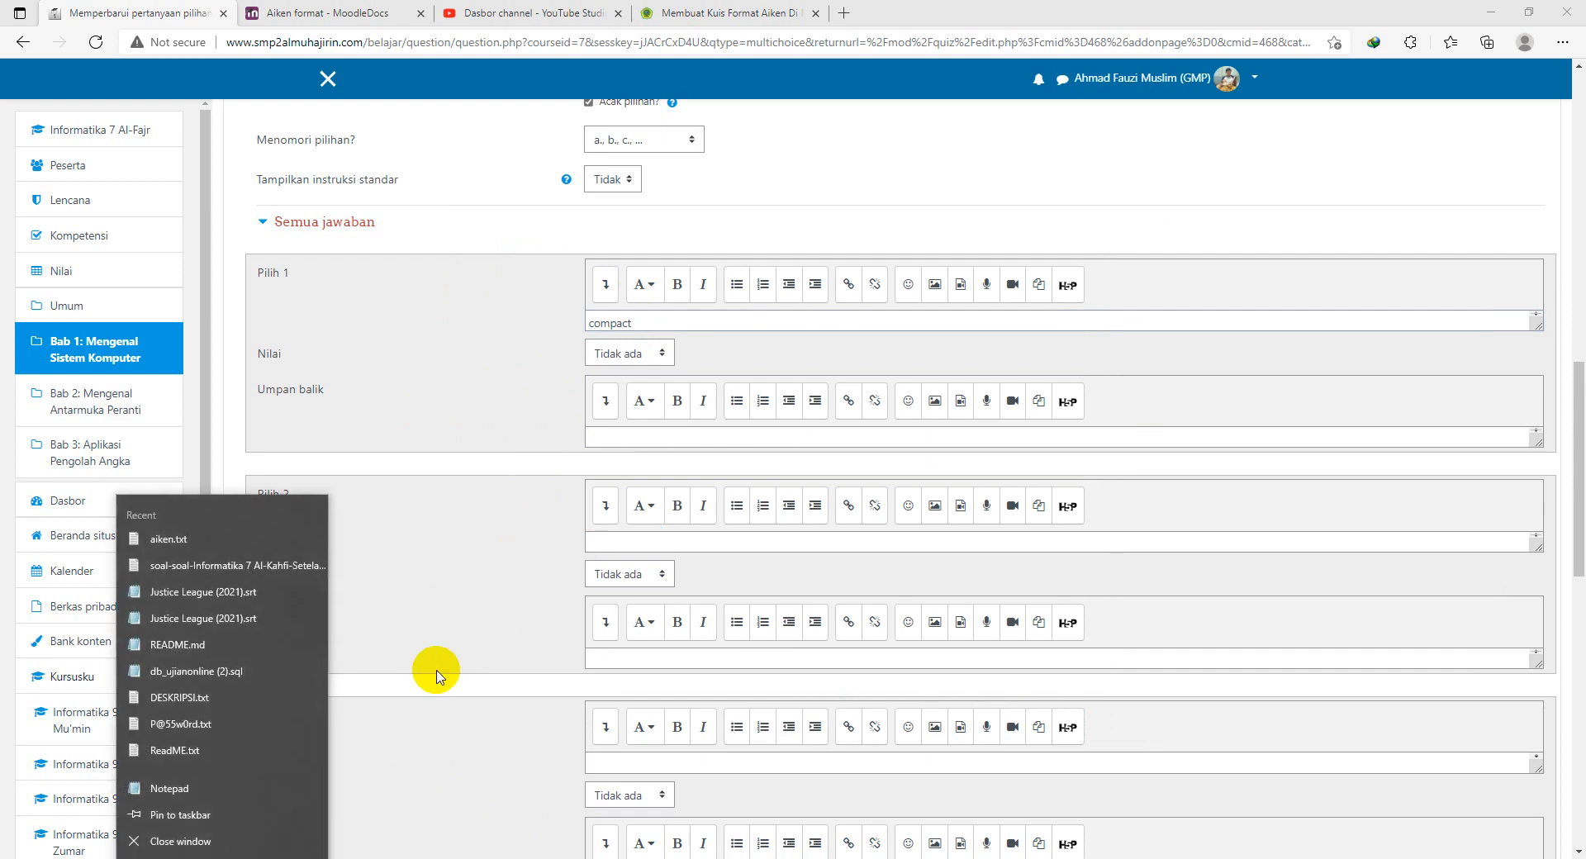
{"action": "left_click", "coordinate": [231, 857]}
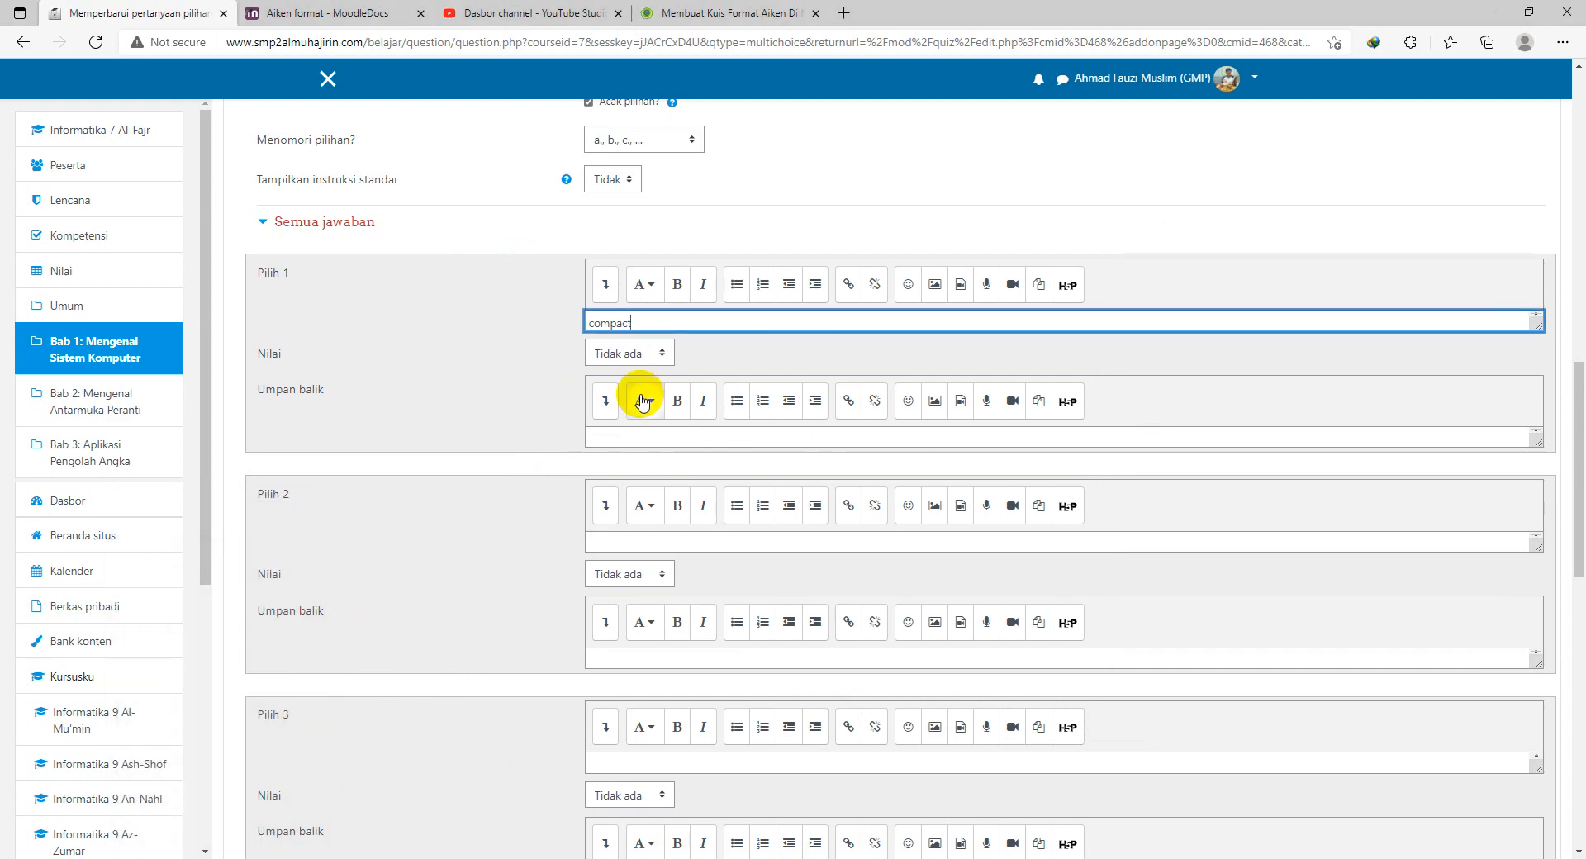
{"action": "left_click", "coordinate": [232, 858]}
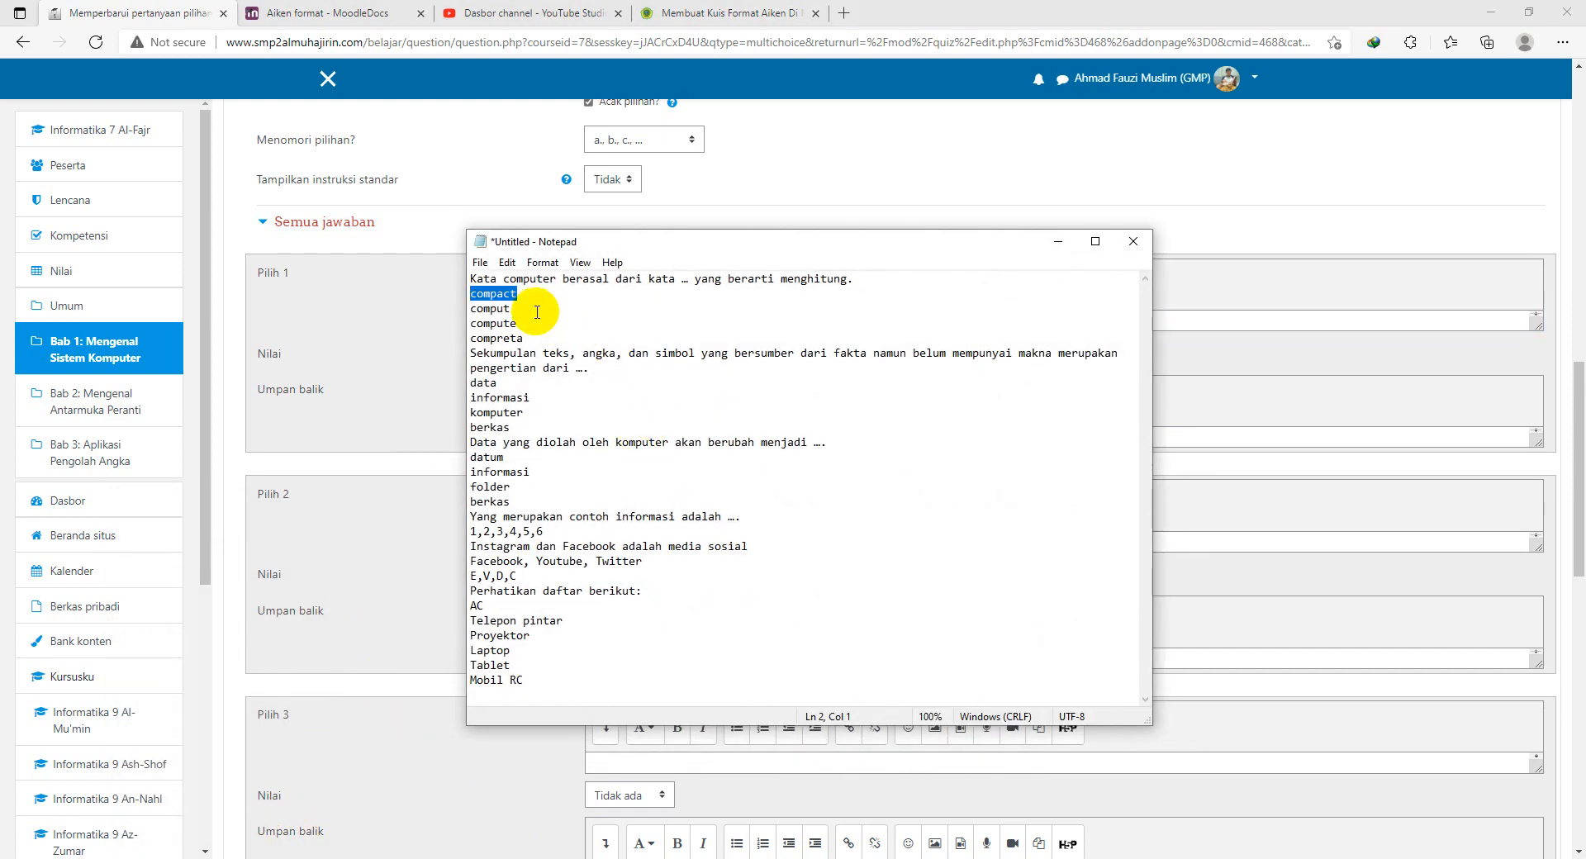
{"action": "left_click_drag", "start_coordinate": [521, 310], "coordinate": [455, 310]}
{"action": "key", "text": "ctrl+c"}
{"action": "left_click", "coordinate": [409, 523]}
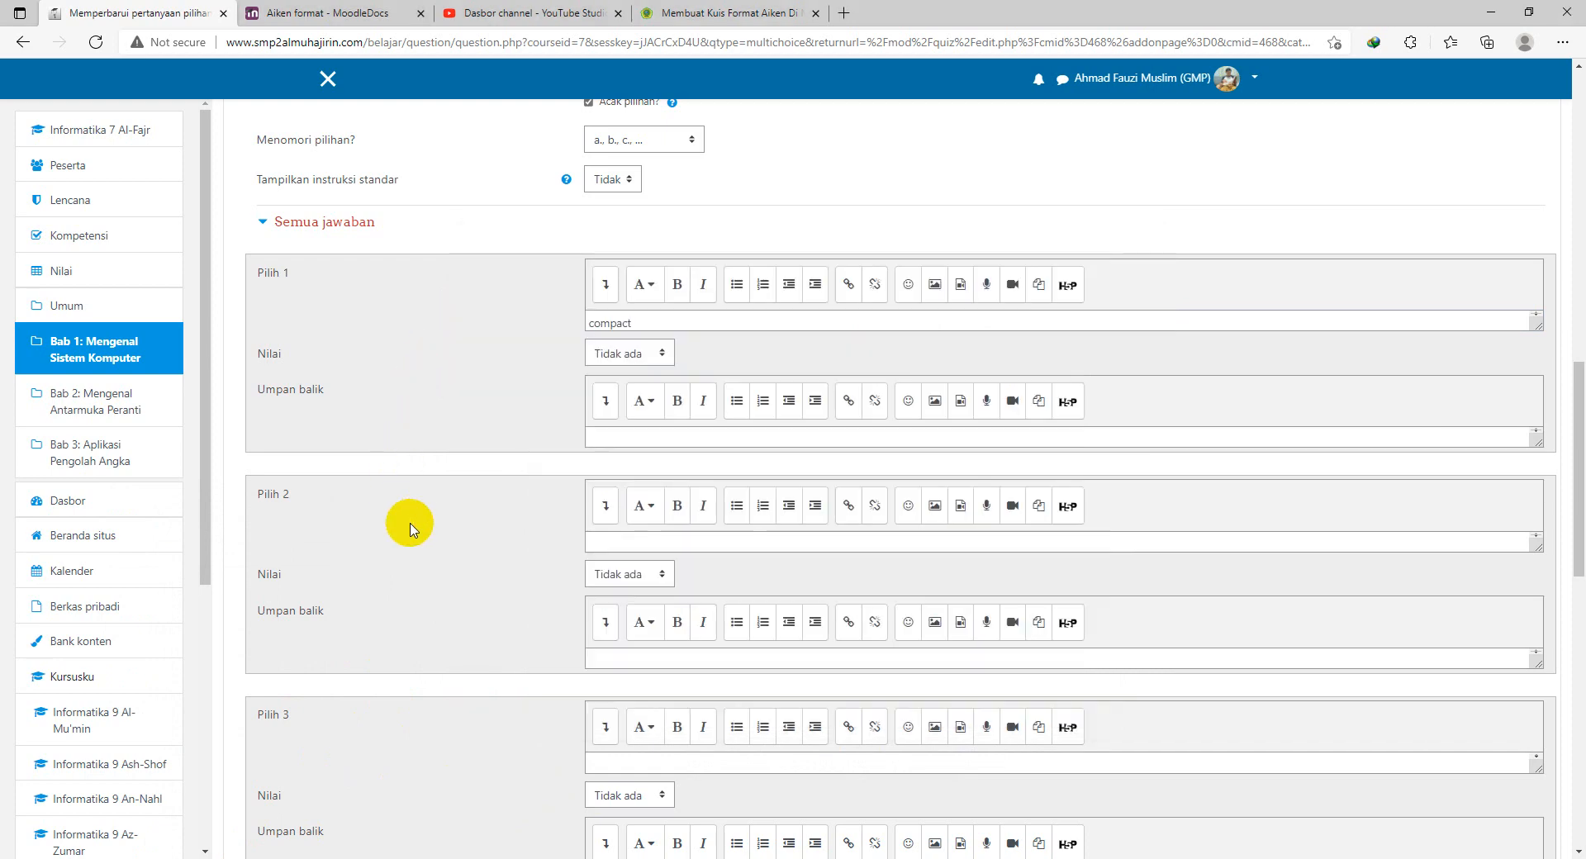
{"action": "left_click", "coordinate": [641, 542]}
{"action": "key", "text": "ctrl+v"}
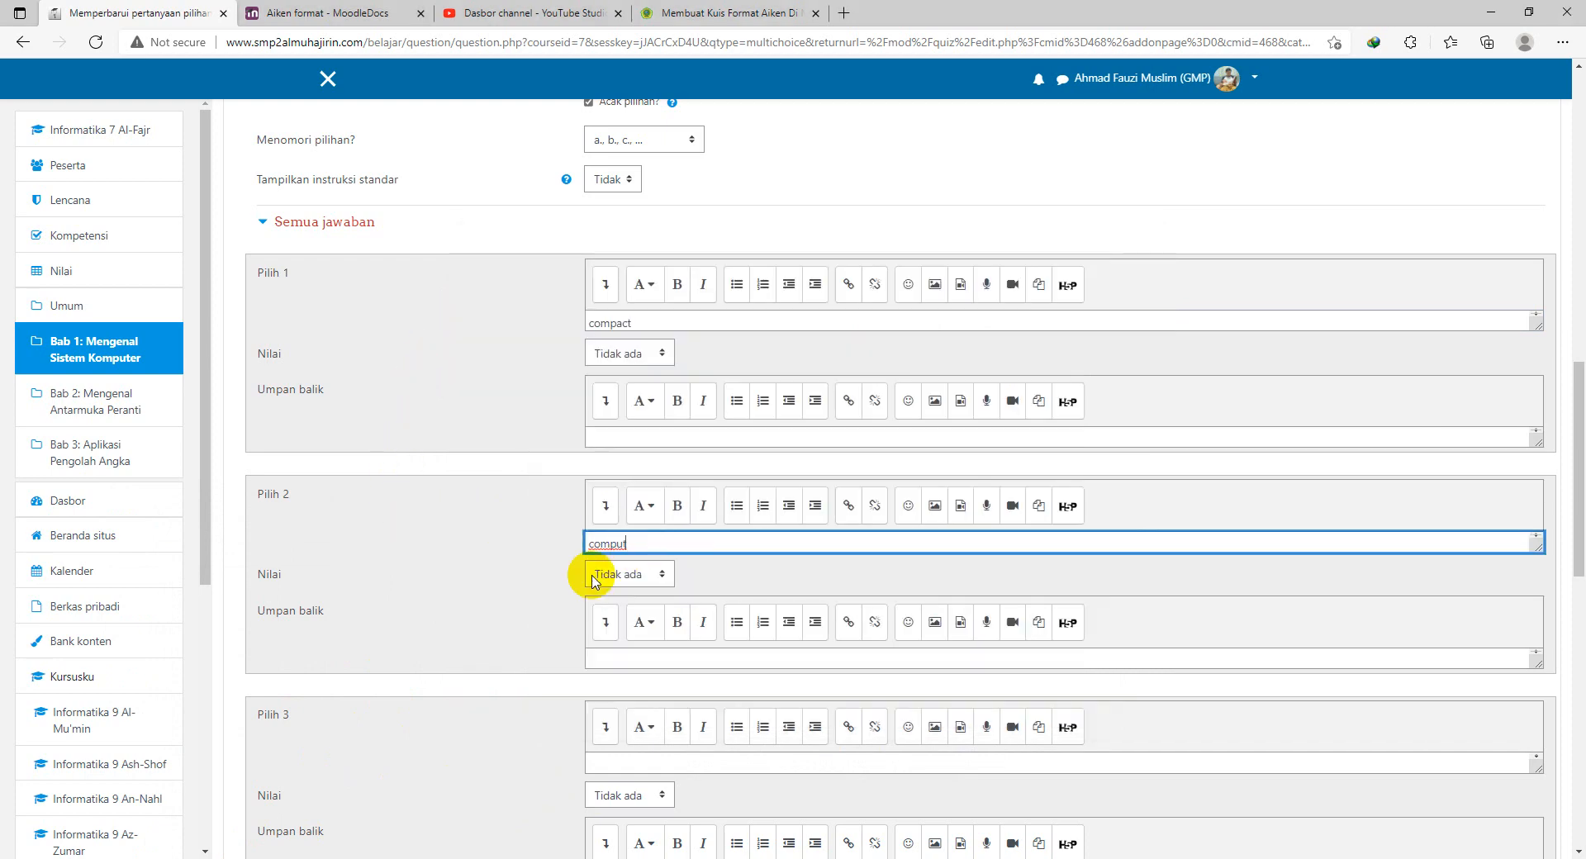
Copy "compute" from the Notepad question list into the Pilih 3 answer text
{"action": "left_click", "coordinate": [195, 847]}
{"action": "left_click_drag", "start_coordinate": [519, 323], "coordinate": [462, 327]}
{"action": "key", "text": "ctrl+c"}
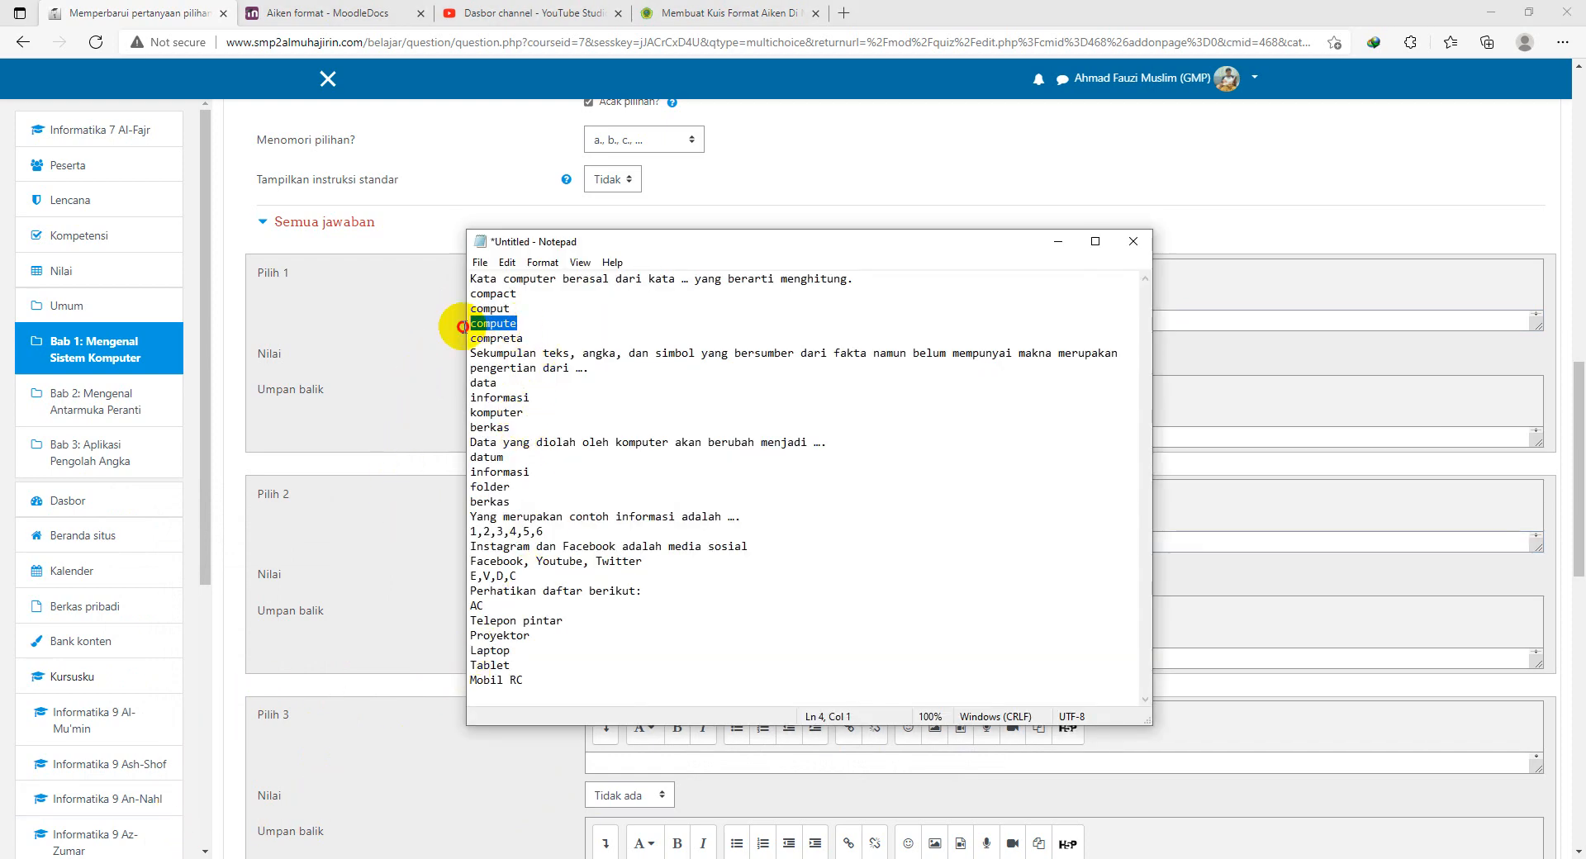
{"action": "left_click", "coordinate": [446, 414]}
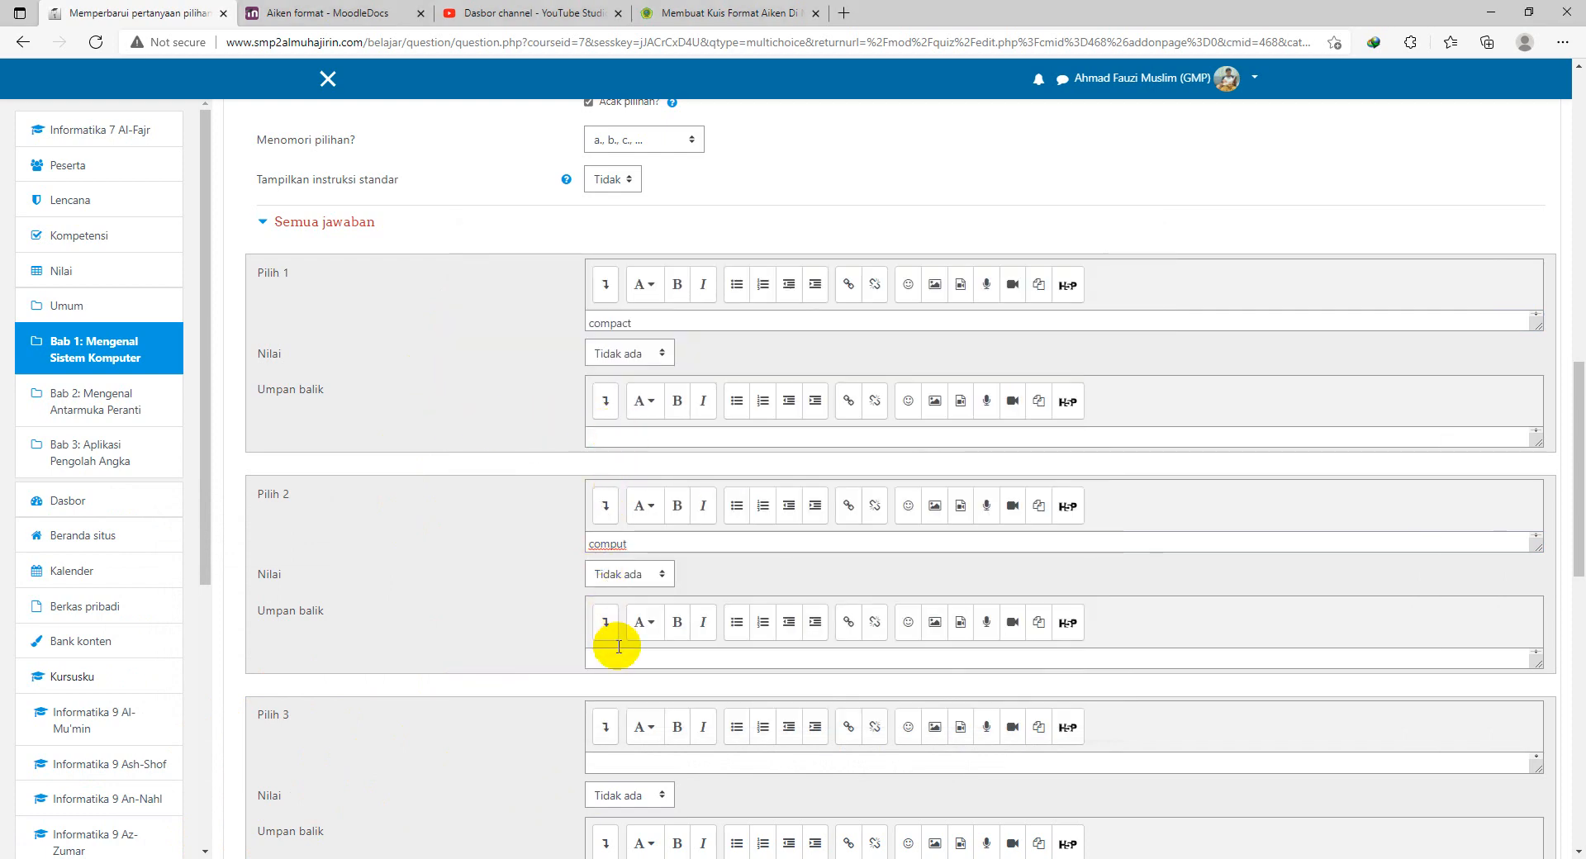
{"action": "left_click", "coordinate": [625, 666]}
{"action": "scroll", "coordinate": [625, 678], "scroll_direction": "down", "scroll_amount": 1}
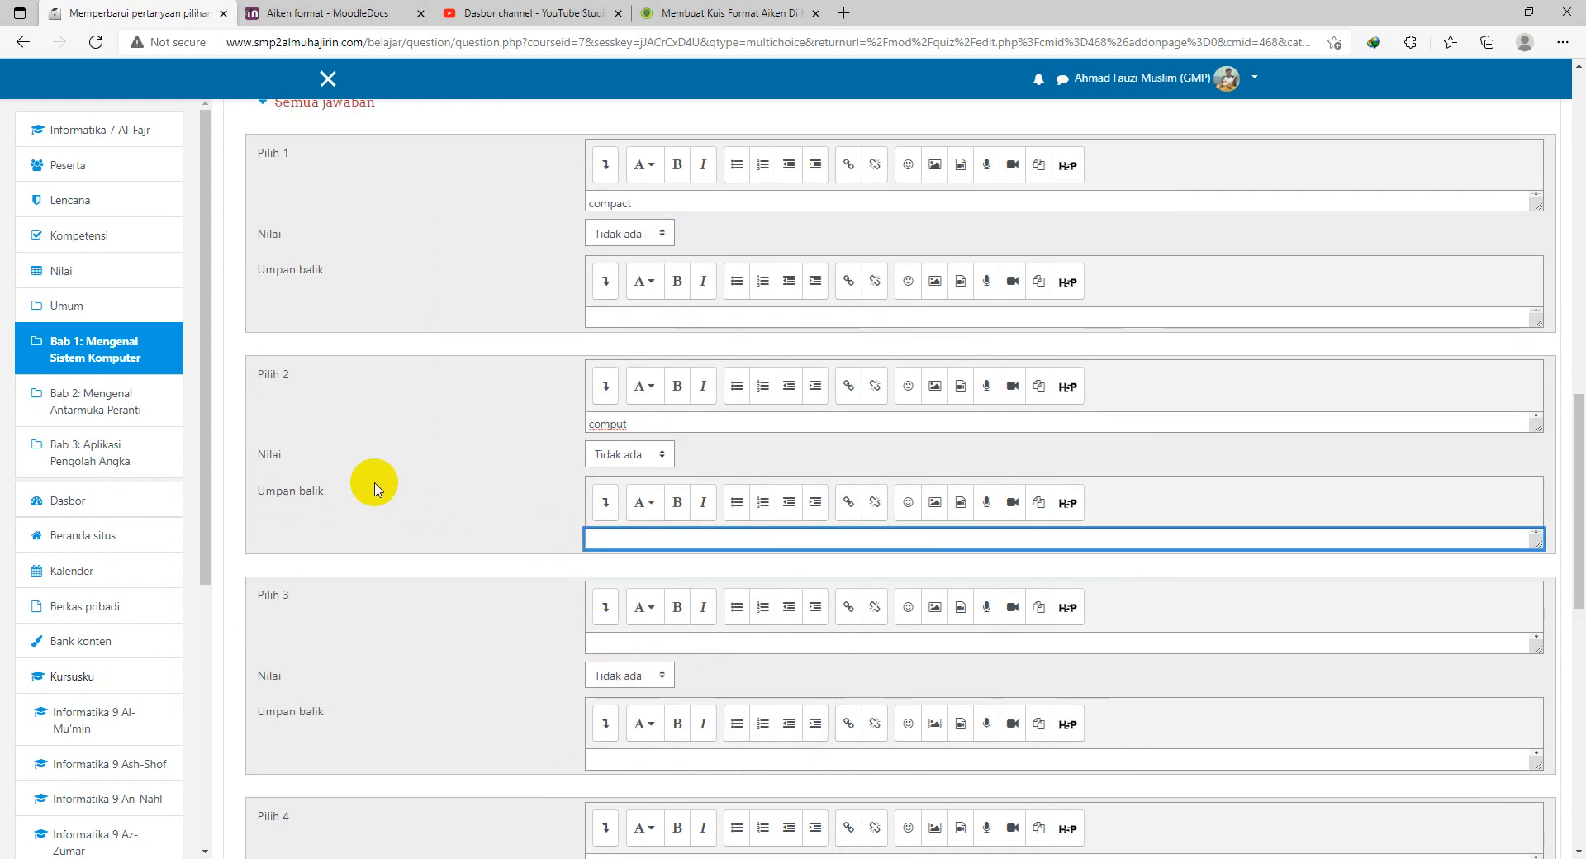
{"action": "left_click", "coordinate": [612, 645]}
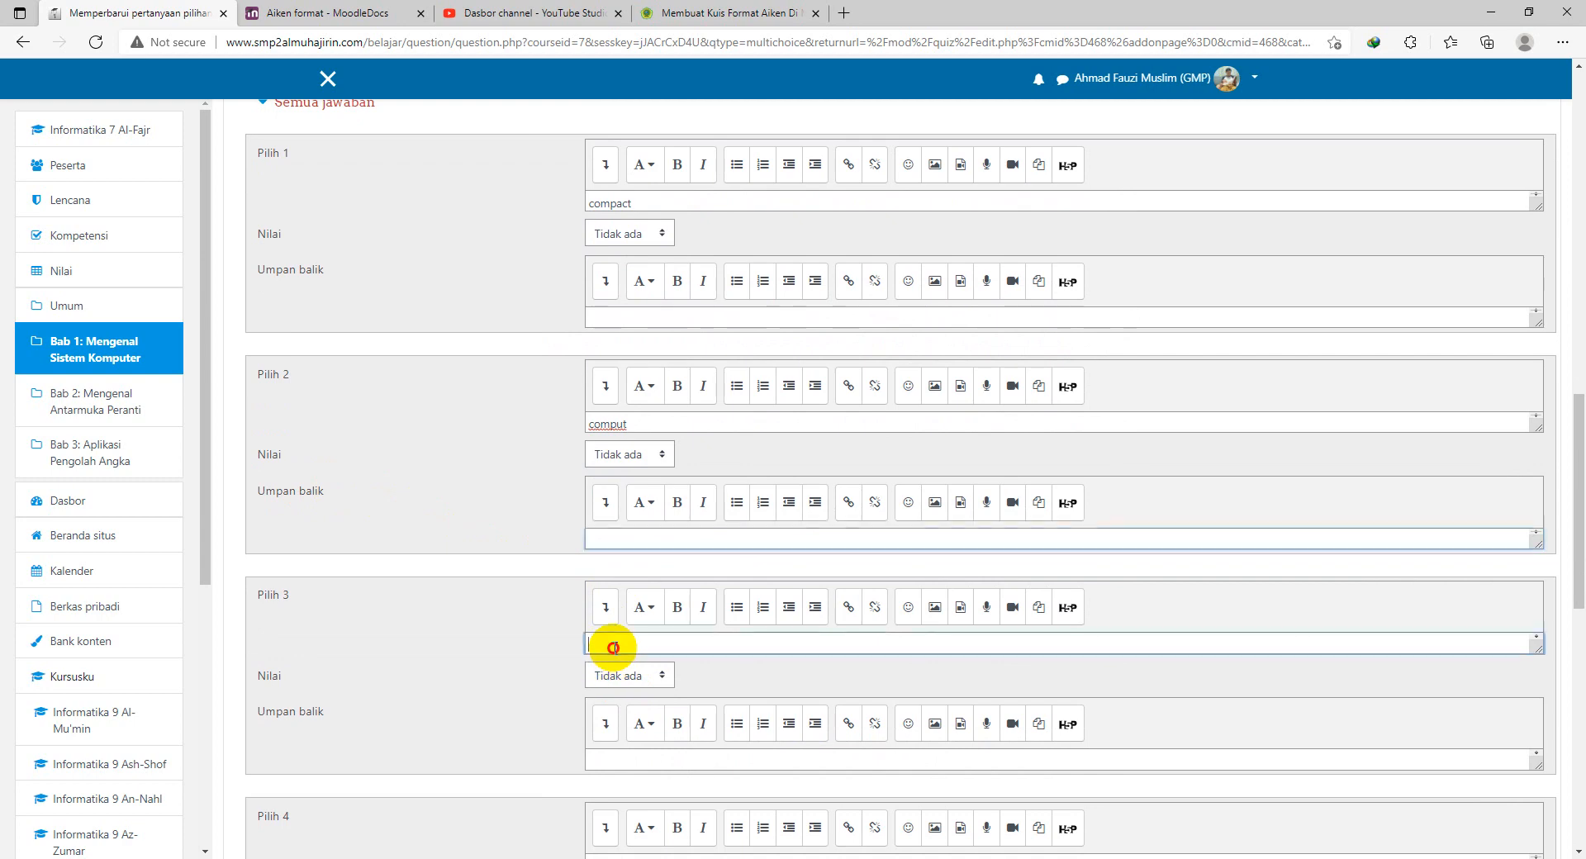
{"action": "key", "text": "ctrl+v"}
Copy "compreta" from the Notepad question list into the Pilih 4 answer text
{"action": "scroll", "coordinate": [450, 638], "scroll_direction": "down", "scroll_amount": 2}
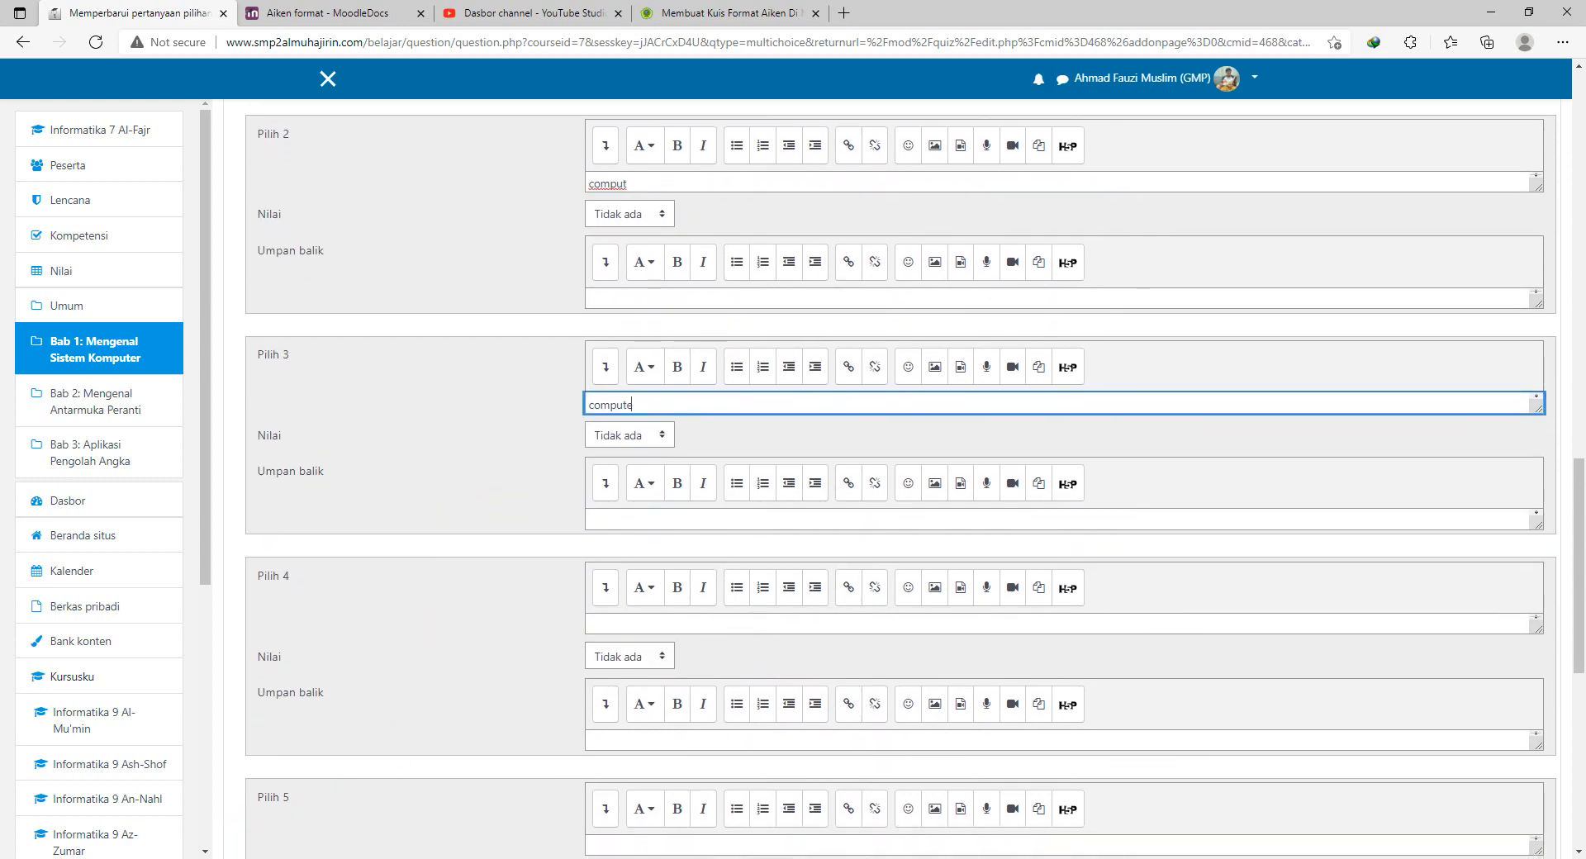
{"action": "left_click", "coordinate": [220, 858]}
{"action": "left_click_drag", "start_coordinate": [524, 342], "coordinate": [485, 339]}
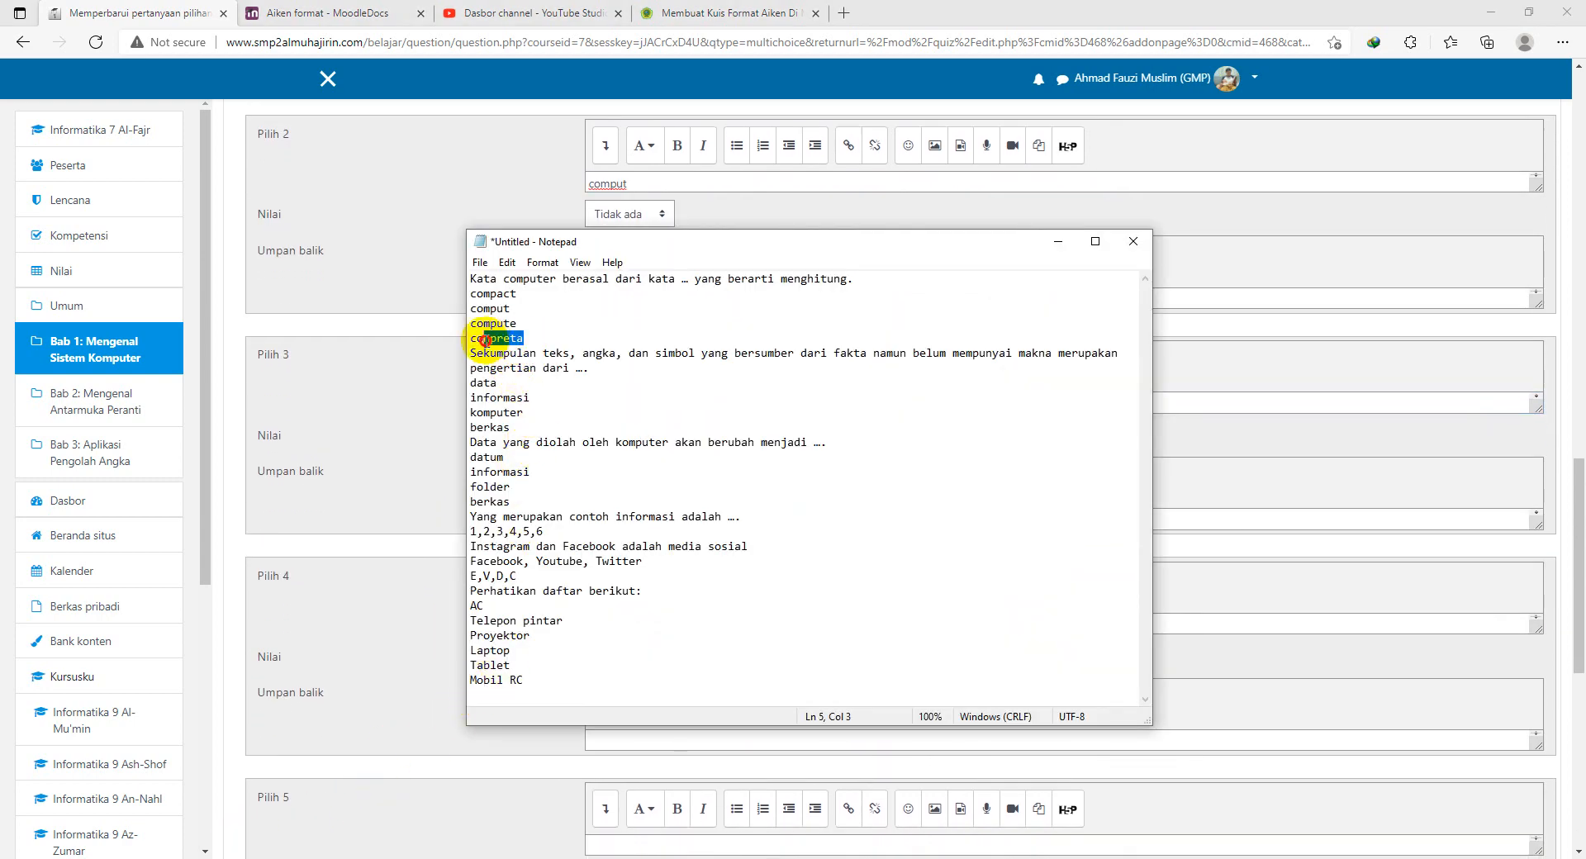
{"action": "left_click", "coordinate": [376, 603]}
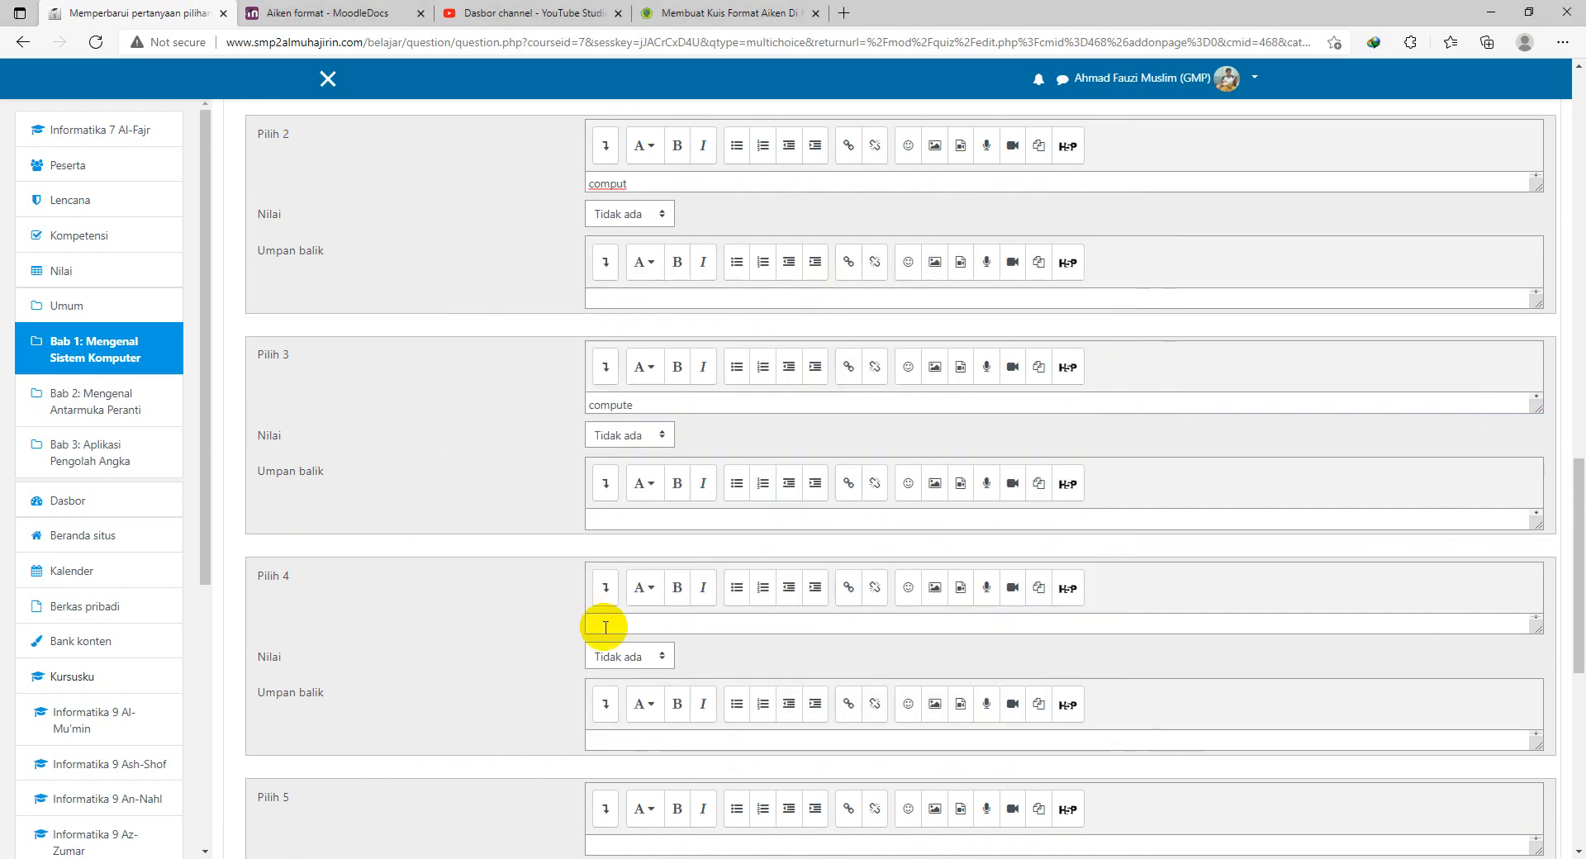
{"action": "left_click", "coordinate": [613, 625]}
{"action": "type", "text": "compreta"}
Check the four entered answers and set the grade (Nilai) of Pilih 3, "compute", to 100%
{"action": "scroll", "coordinate": [658, 609], "scroll_direction": "up", "scroll_amount": 3}
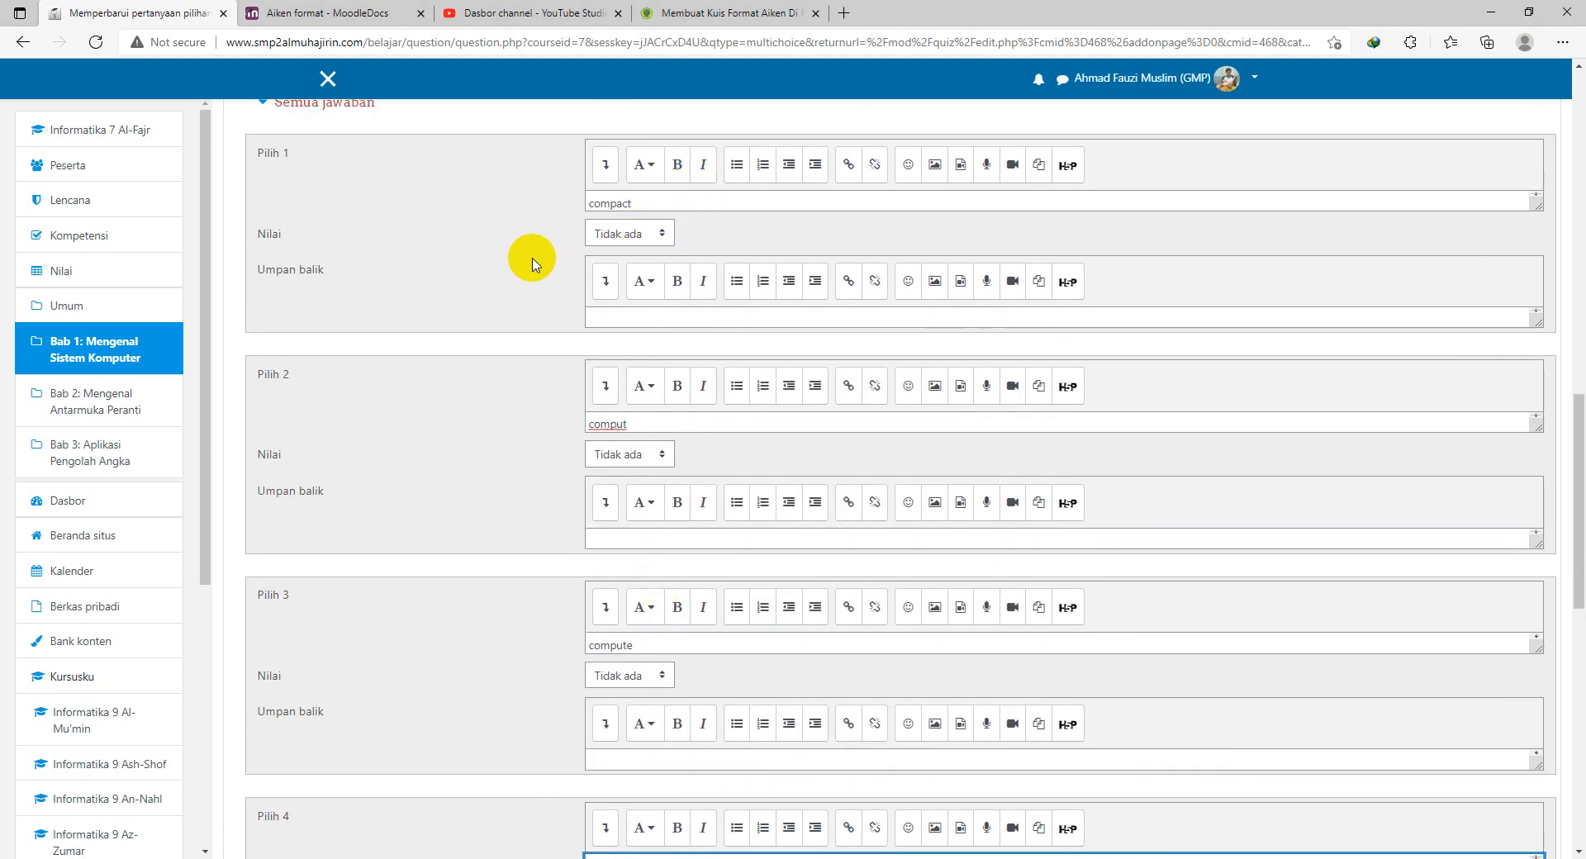
{"action": "scroll", "coordinate": [371, 311], "scroll_direction": "down", "scroll_amount": 3}
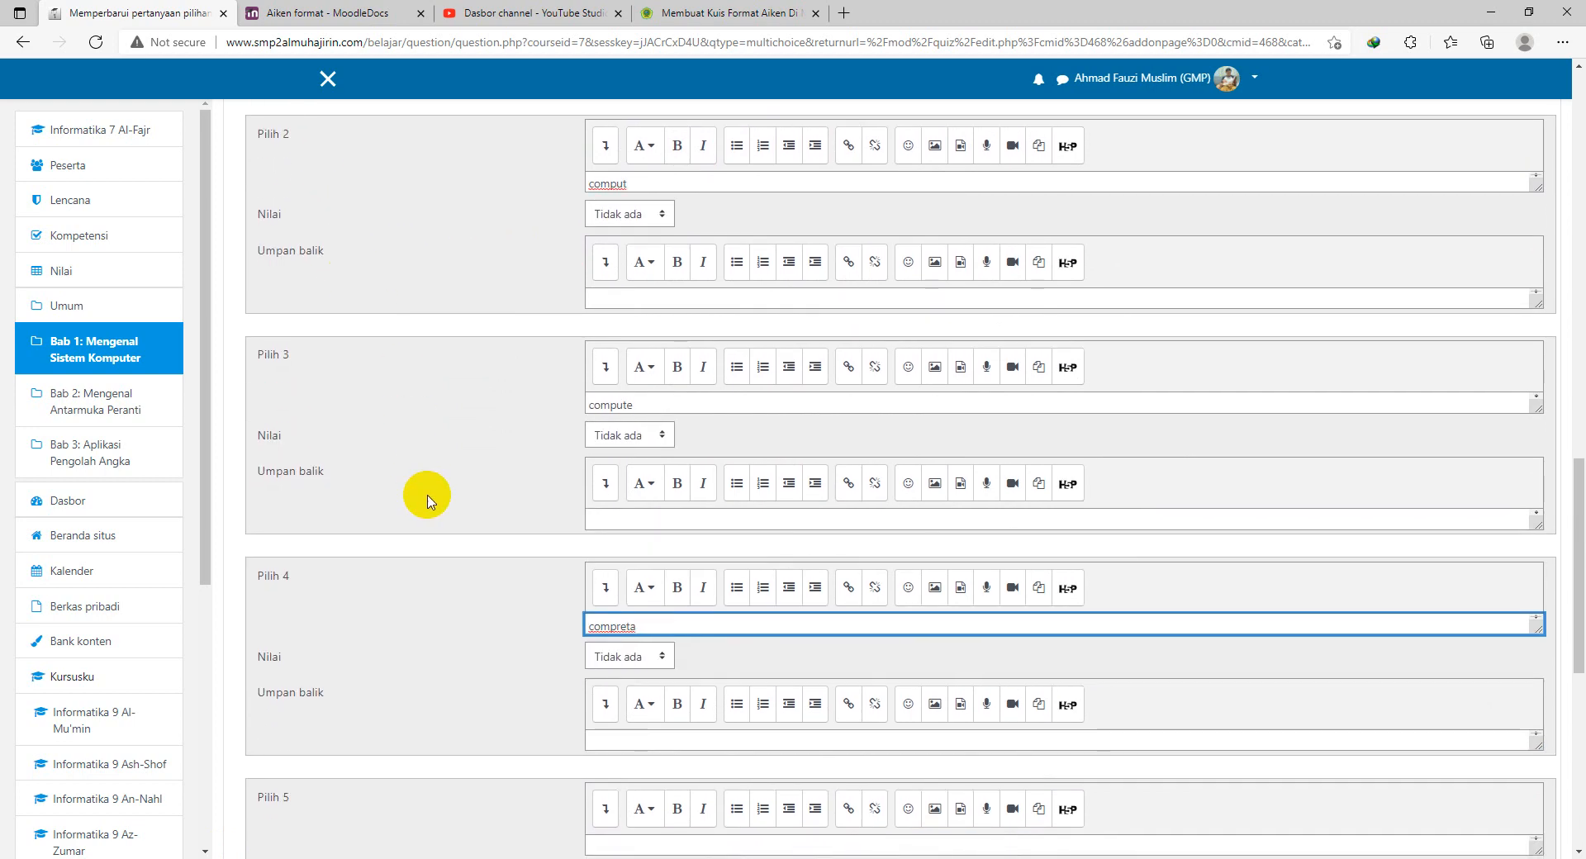
{"action": "scroll", "coordinate": [428, 500], "scroll_direction": "up", "scroll_amount": 2}
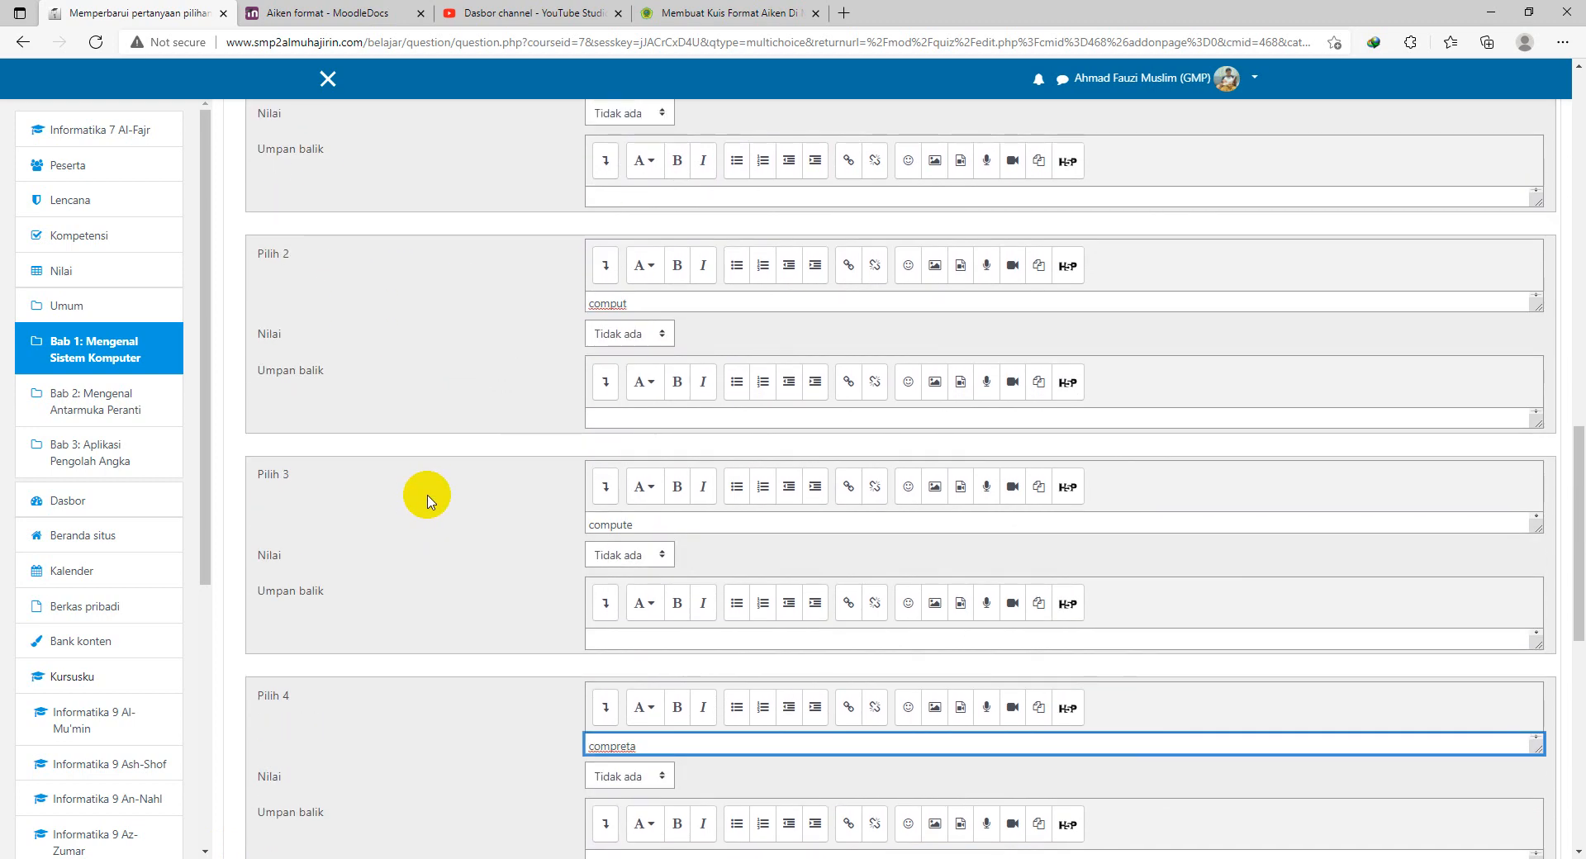
{"action": "scroll", "coordinate": [428, 500], "scroll_direction": "up", "scroll_amount": 2}
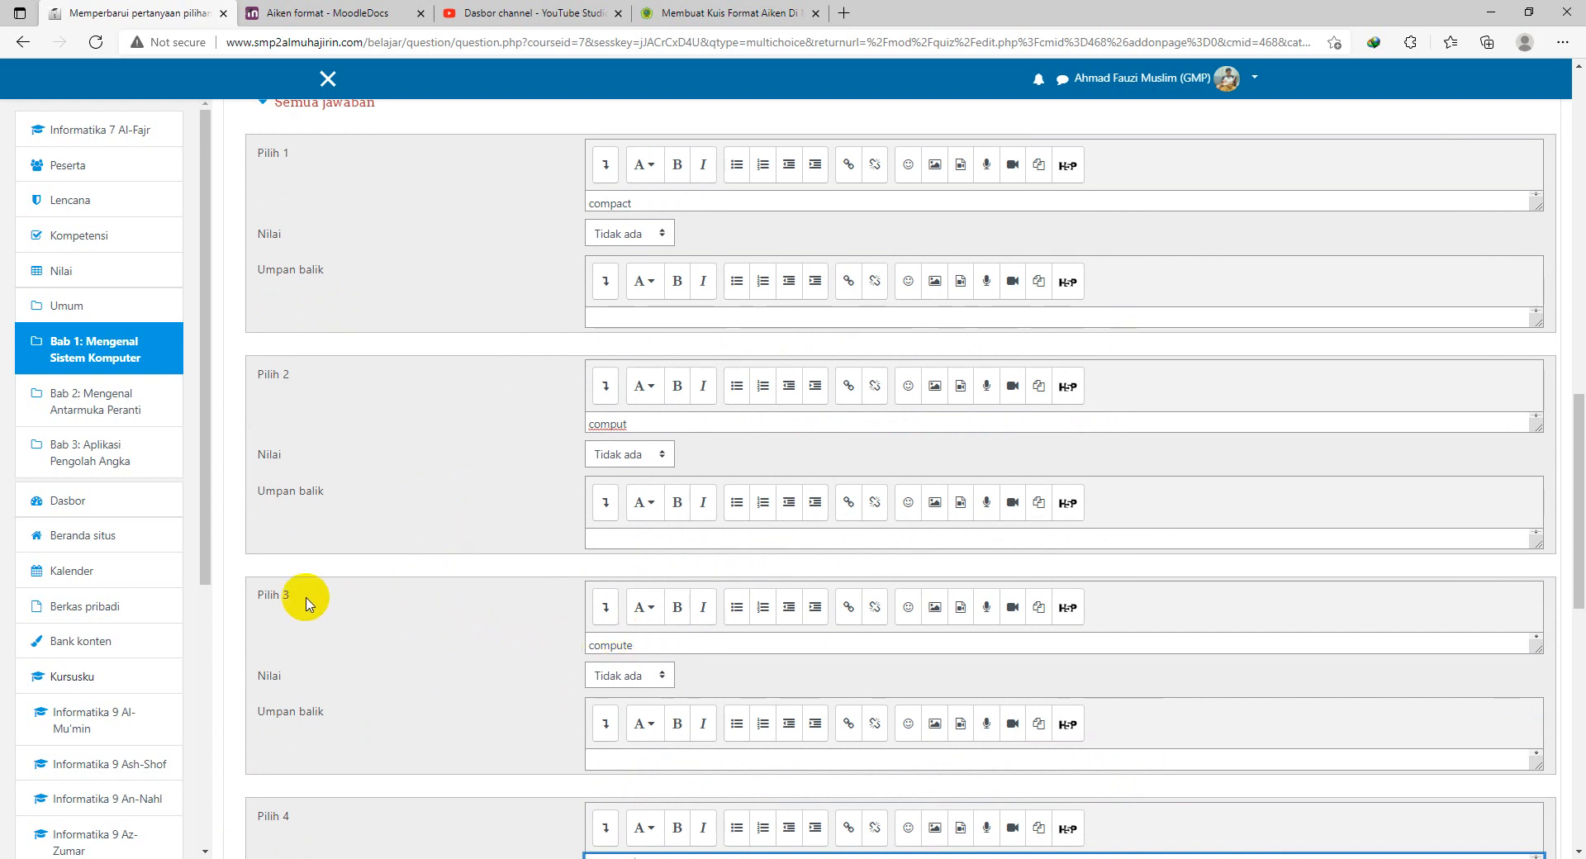
{"action": "scroll", "coordinate": [310, 599], "scroll_direction": "down", "scroll_amount": 2}
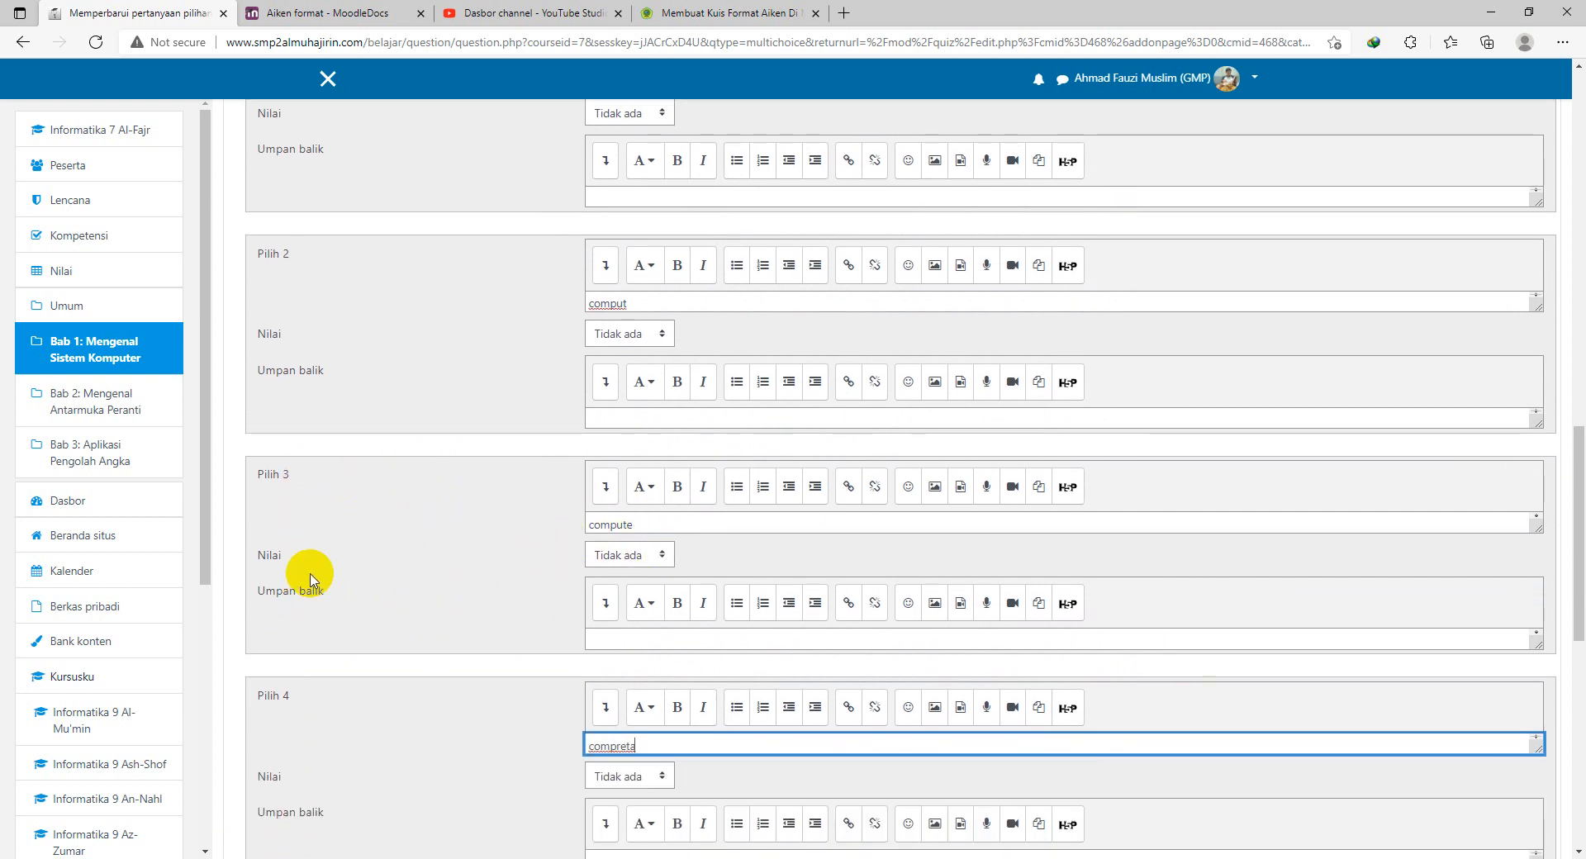
{"action": "left_click", "coordinate": [649, 560]}
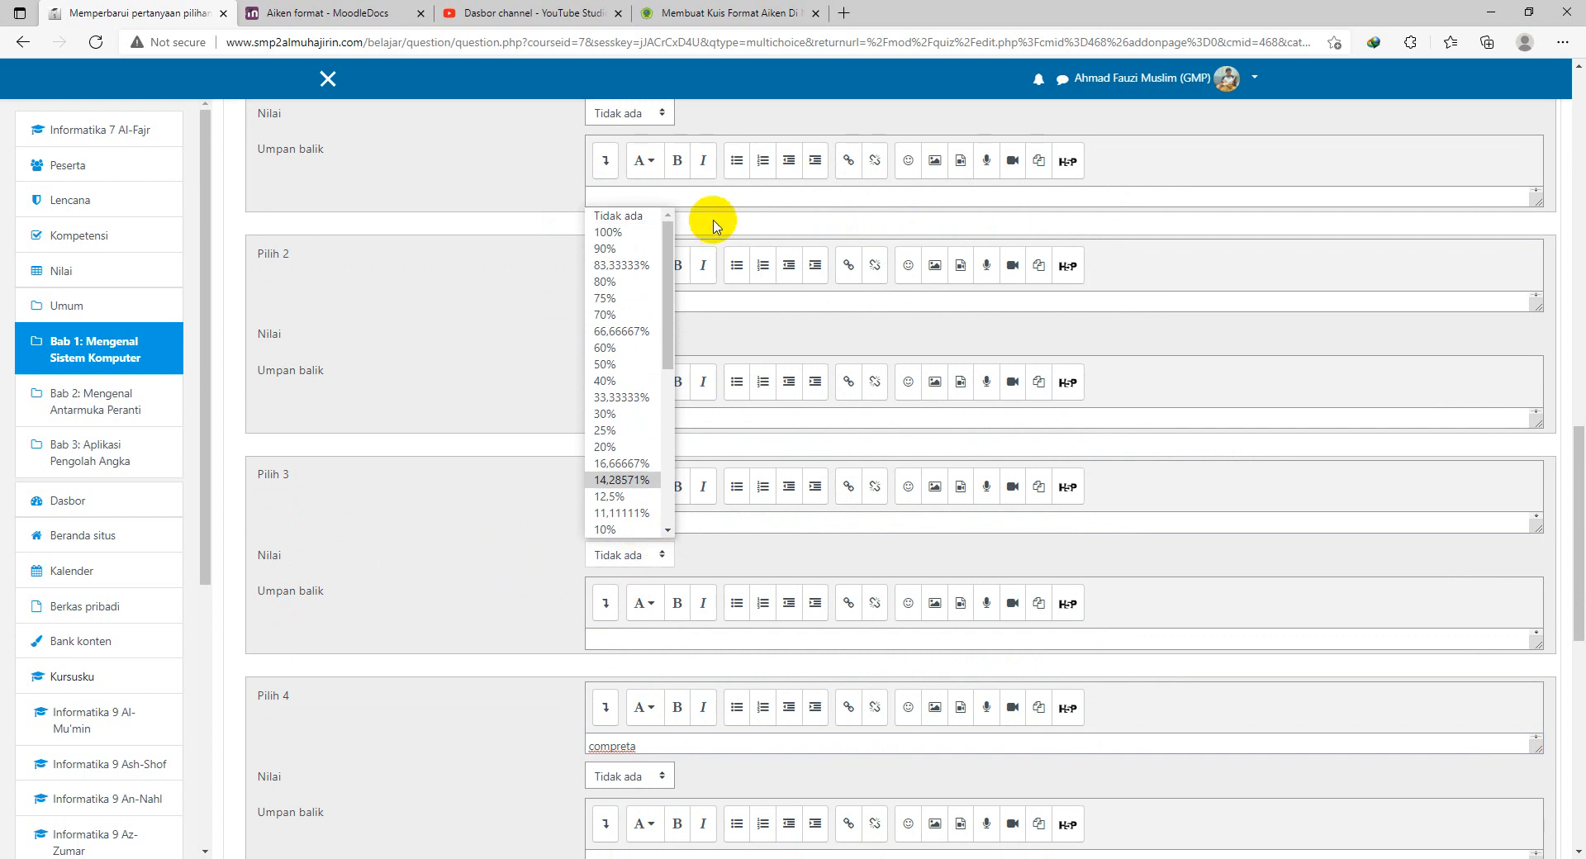
{"action": "left_click", "coordinate": [634, 237]}
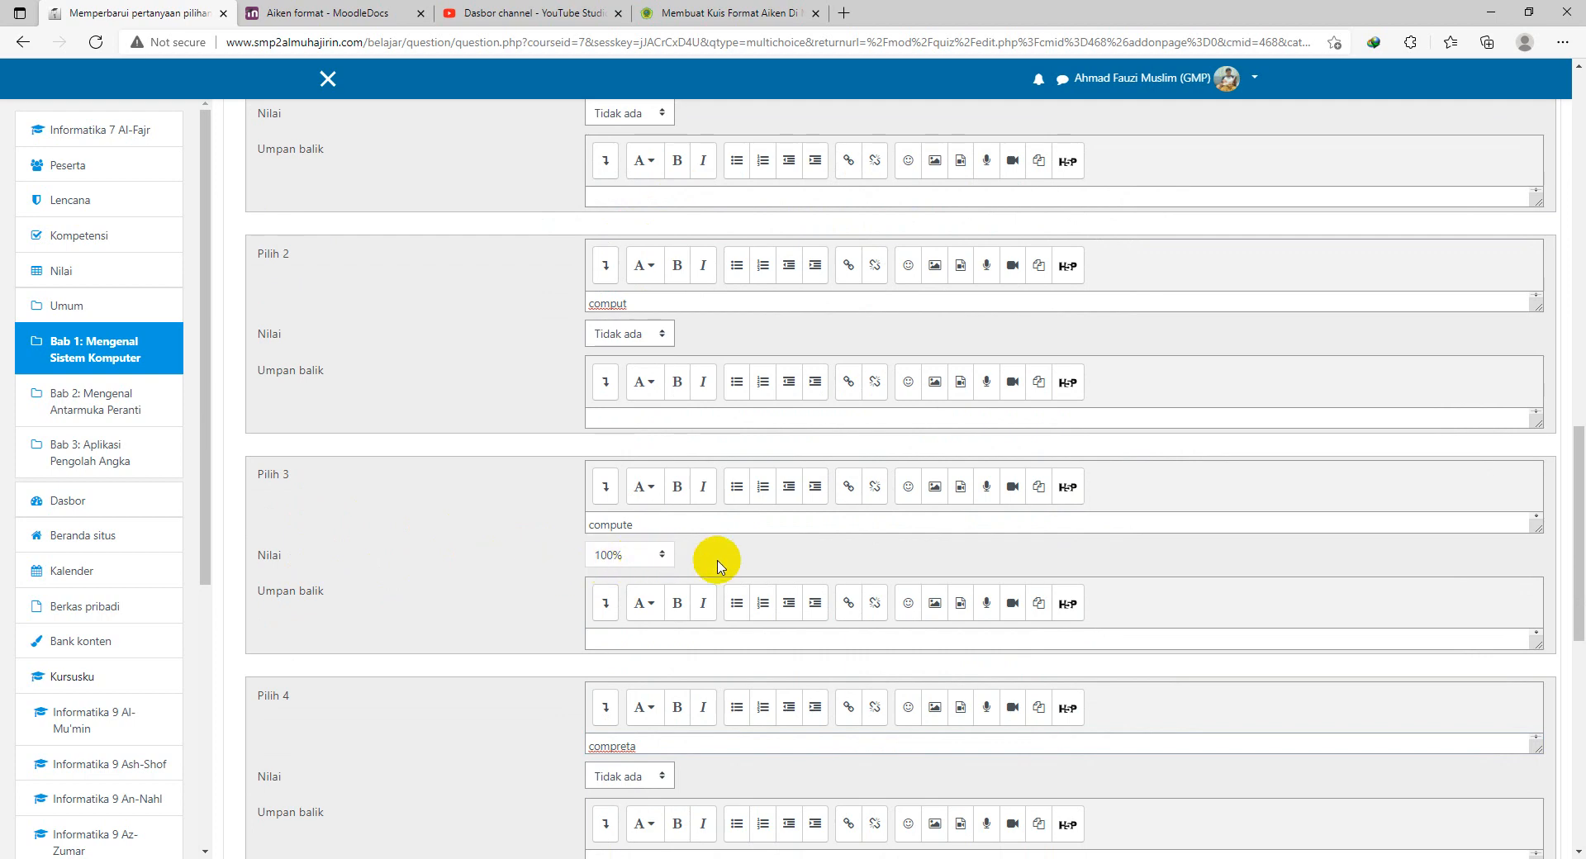
{"action": "scroll", "coordinate": [717, 566], "scroll_direction": "up", "scroll_amount": 15}
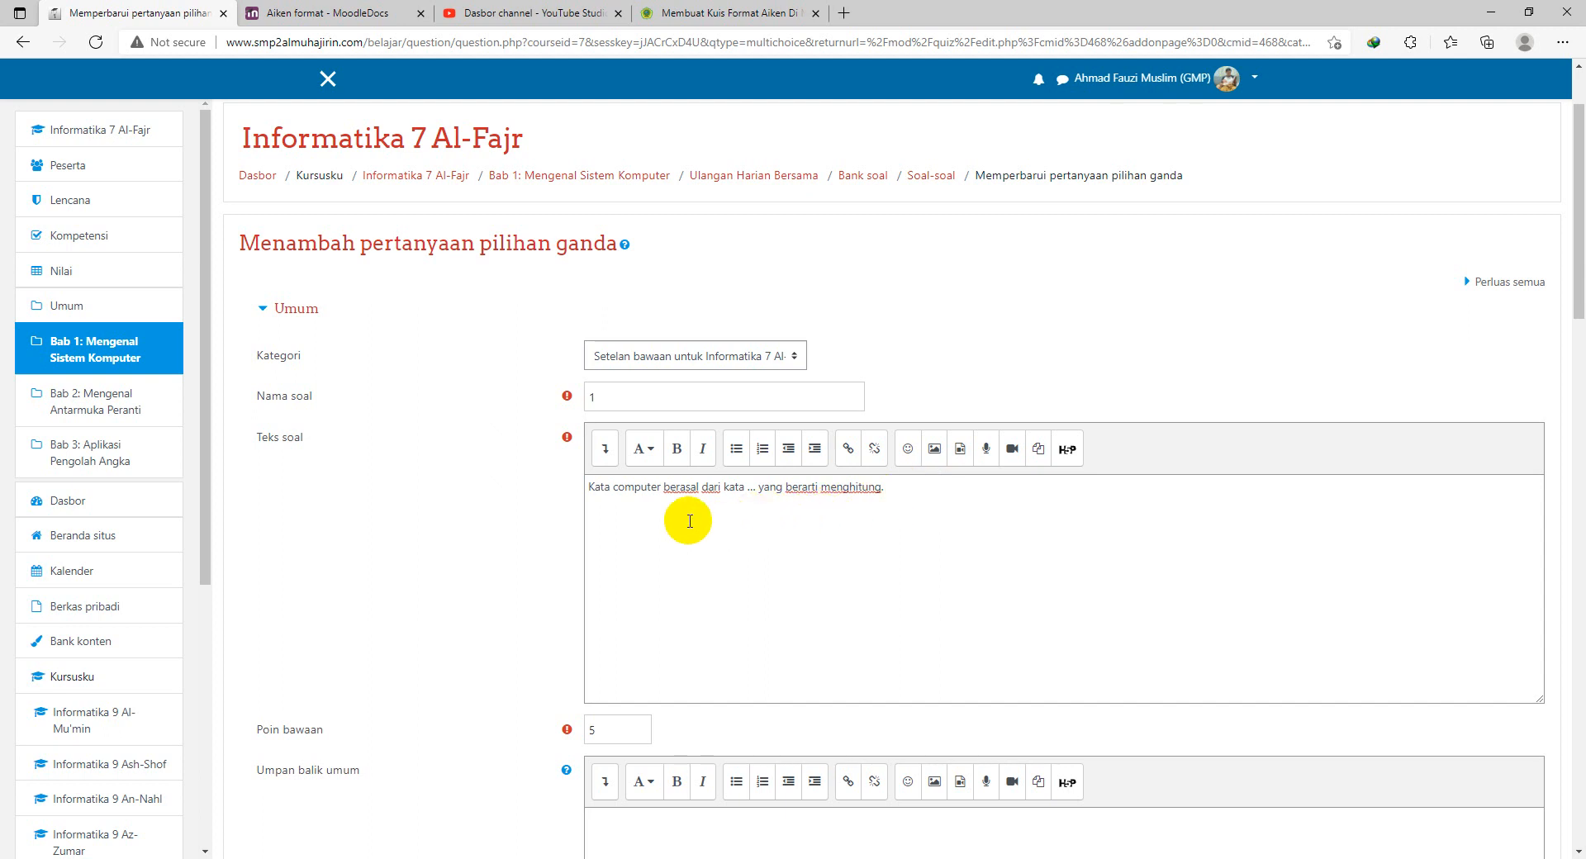
Change "computer" to "komputer" in the question text (Teks soal) and format that word as bold italic
{"action": "left_click", "coordinate": [616, 486]}
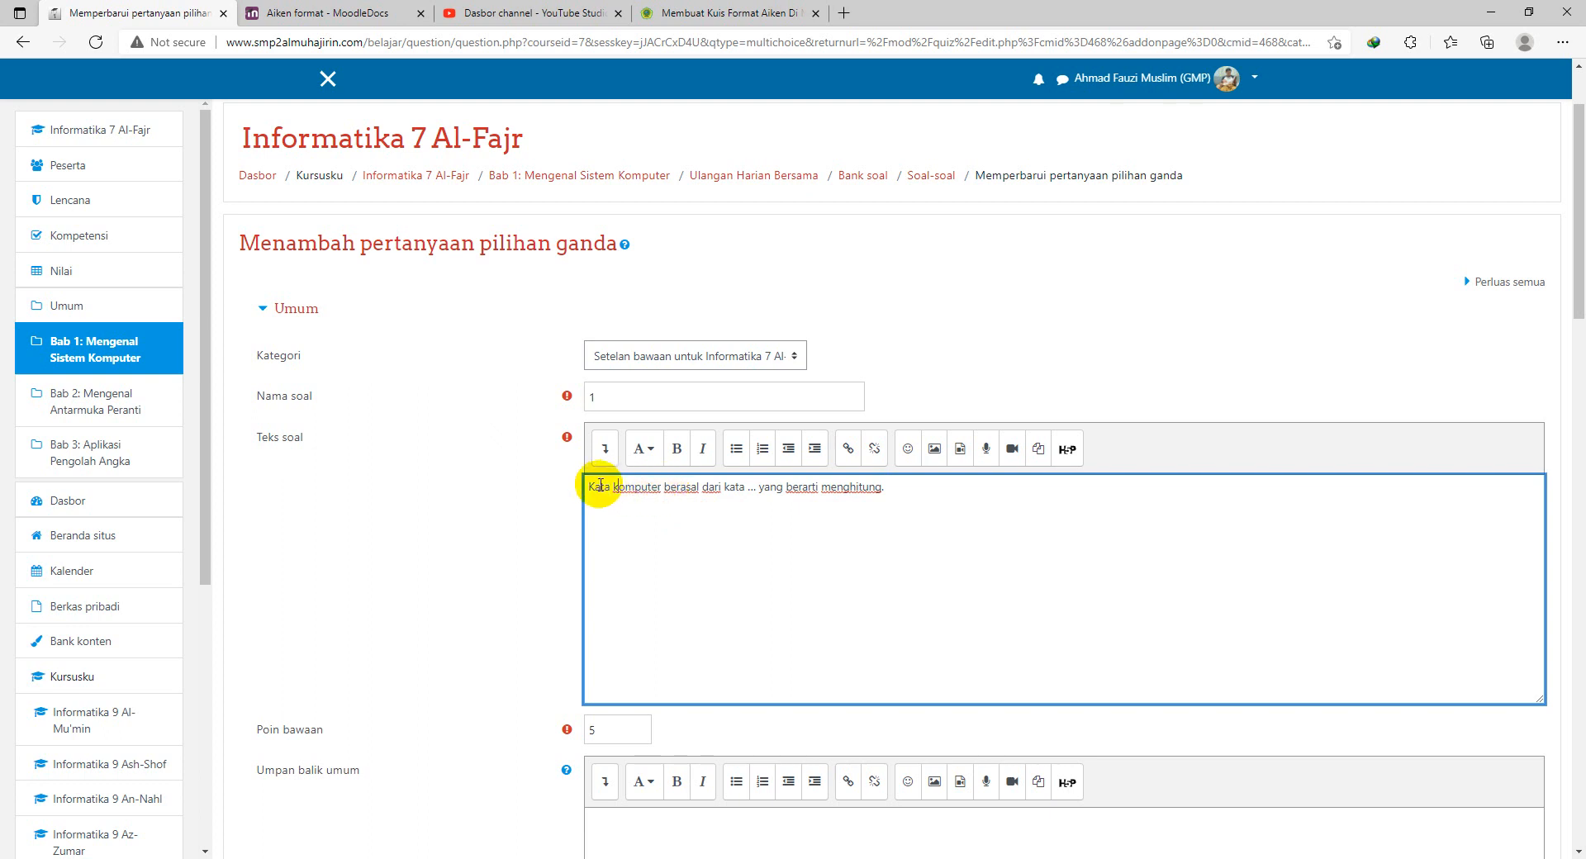
{"action": "left_click_drag", "start_coordinate": [613, 490], "coordinate": [662, 490]}
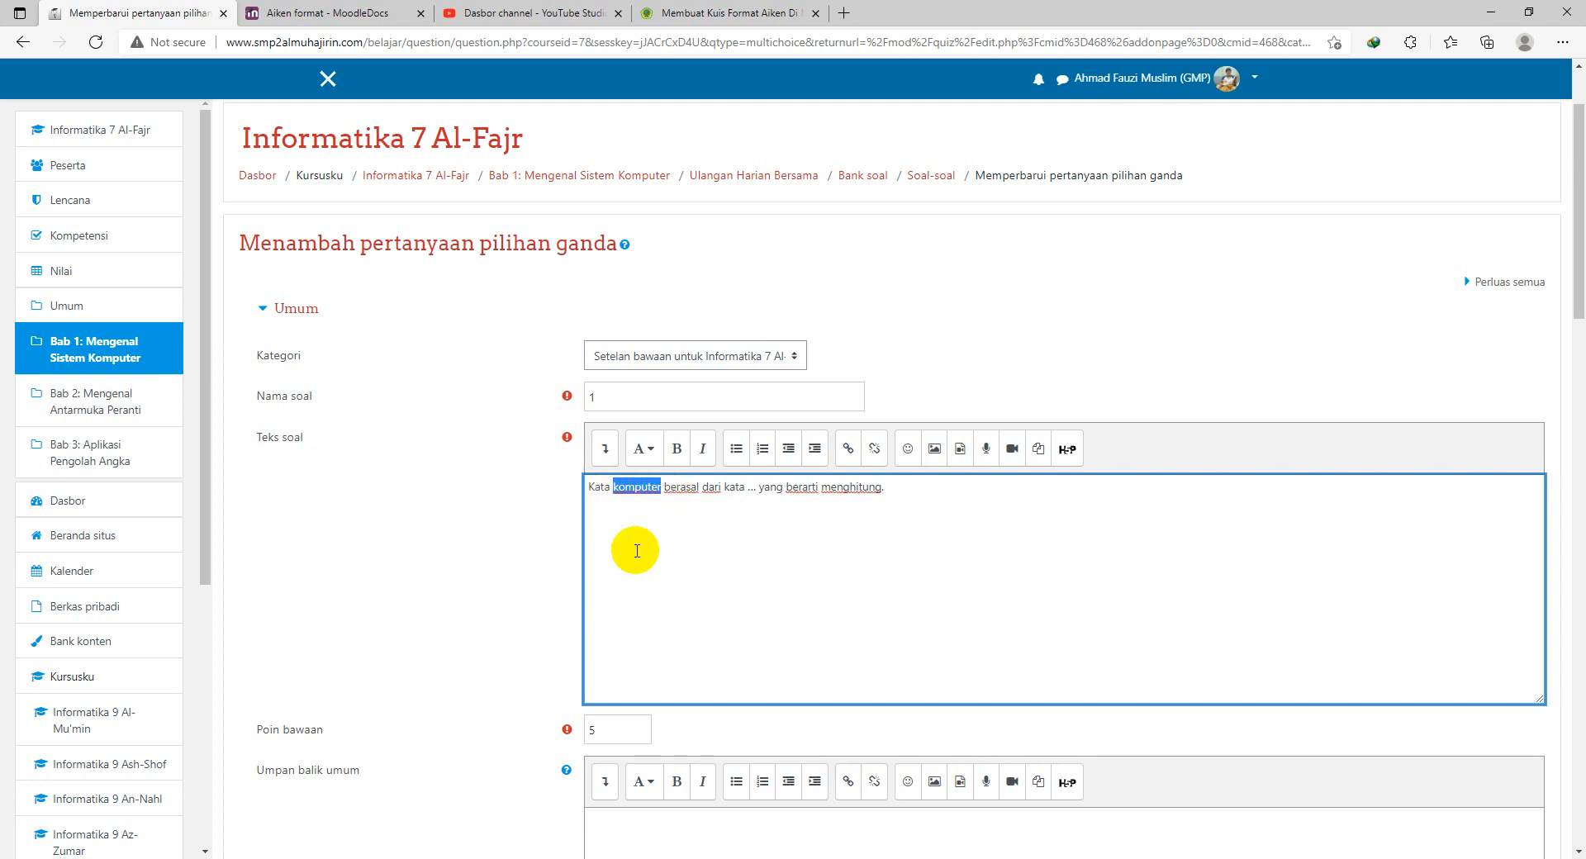
{"action": "left_click", "coordinate": [679, 451]}
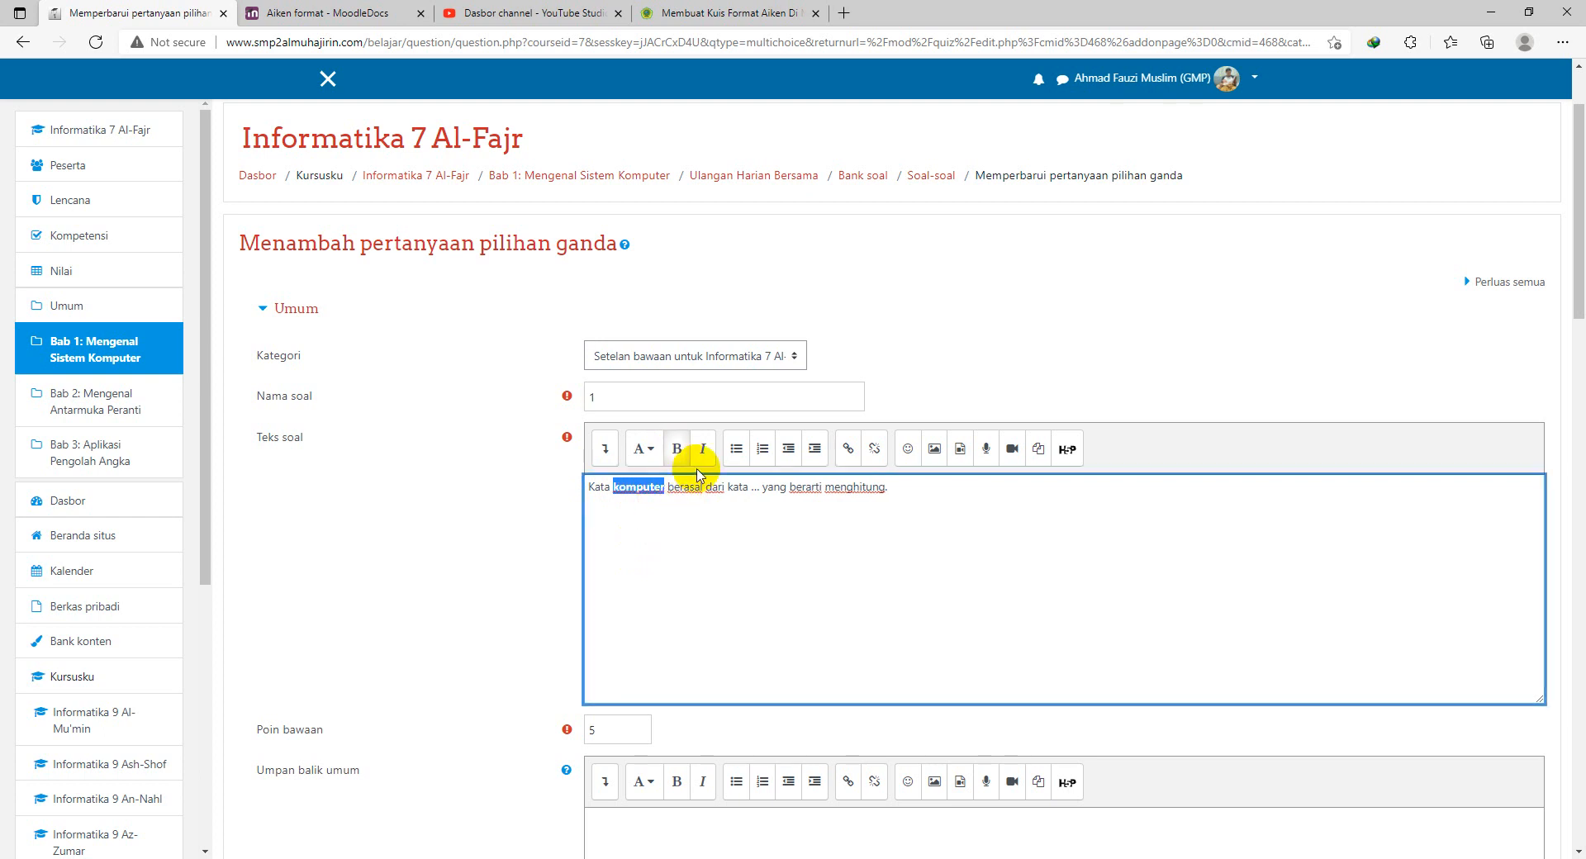
{"action": "left_click", "coordinate": [705, 455]}
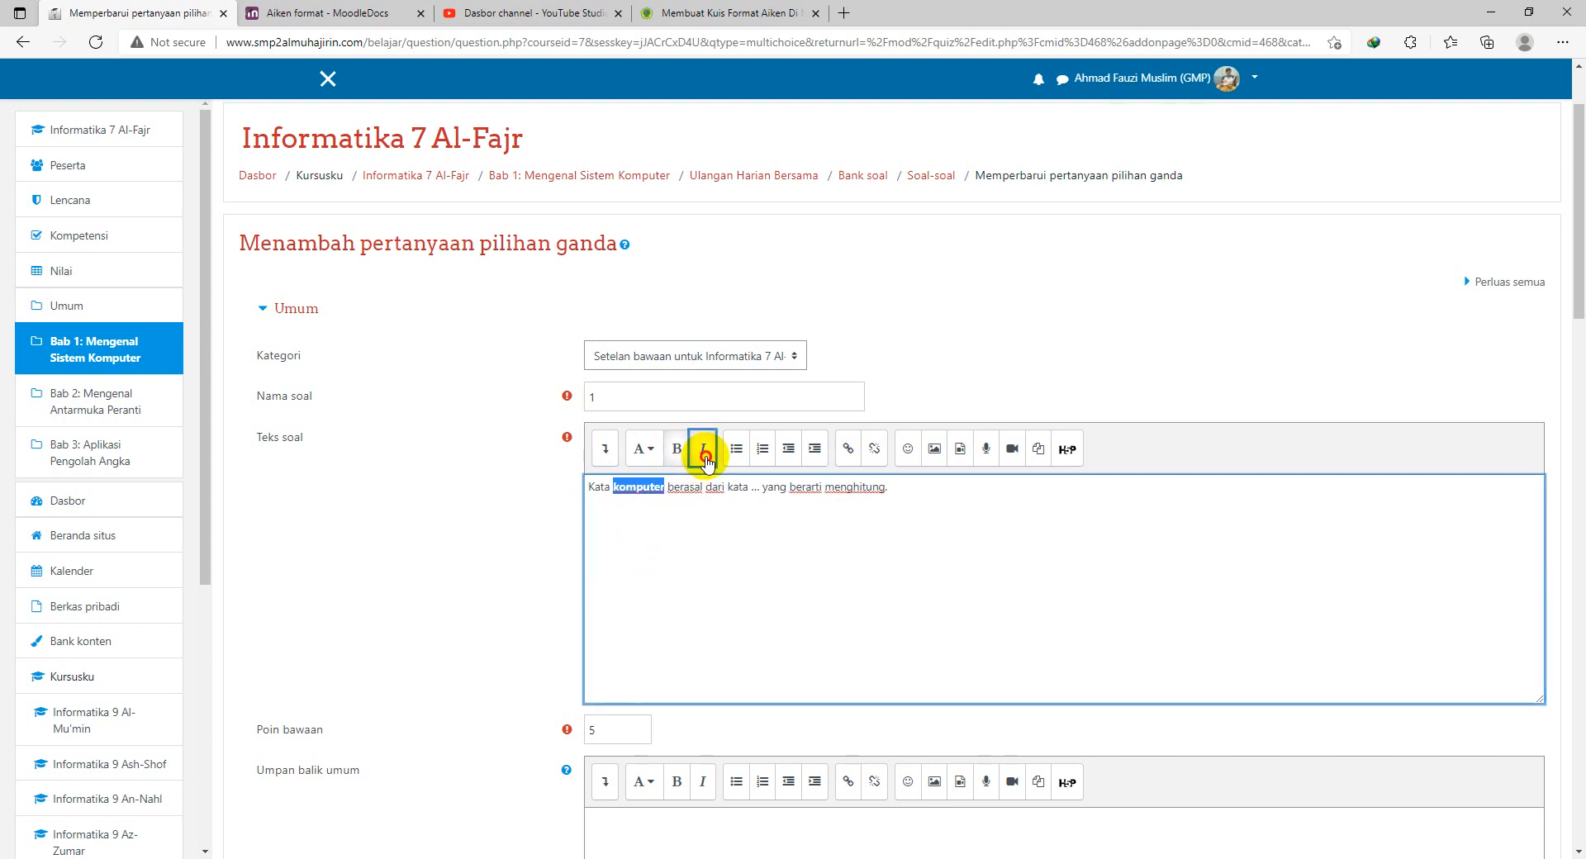
{"action": "left_click", "coordinate": [673, 524]}
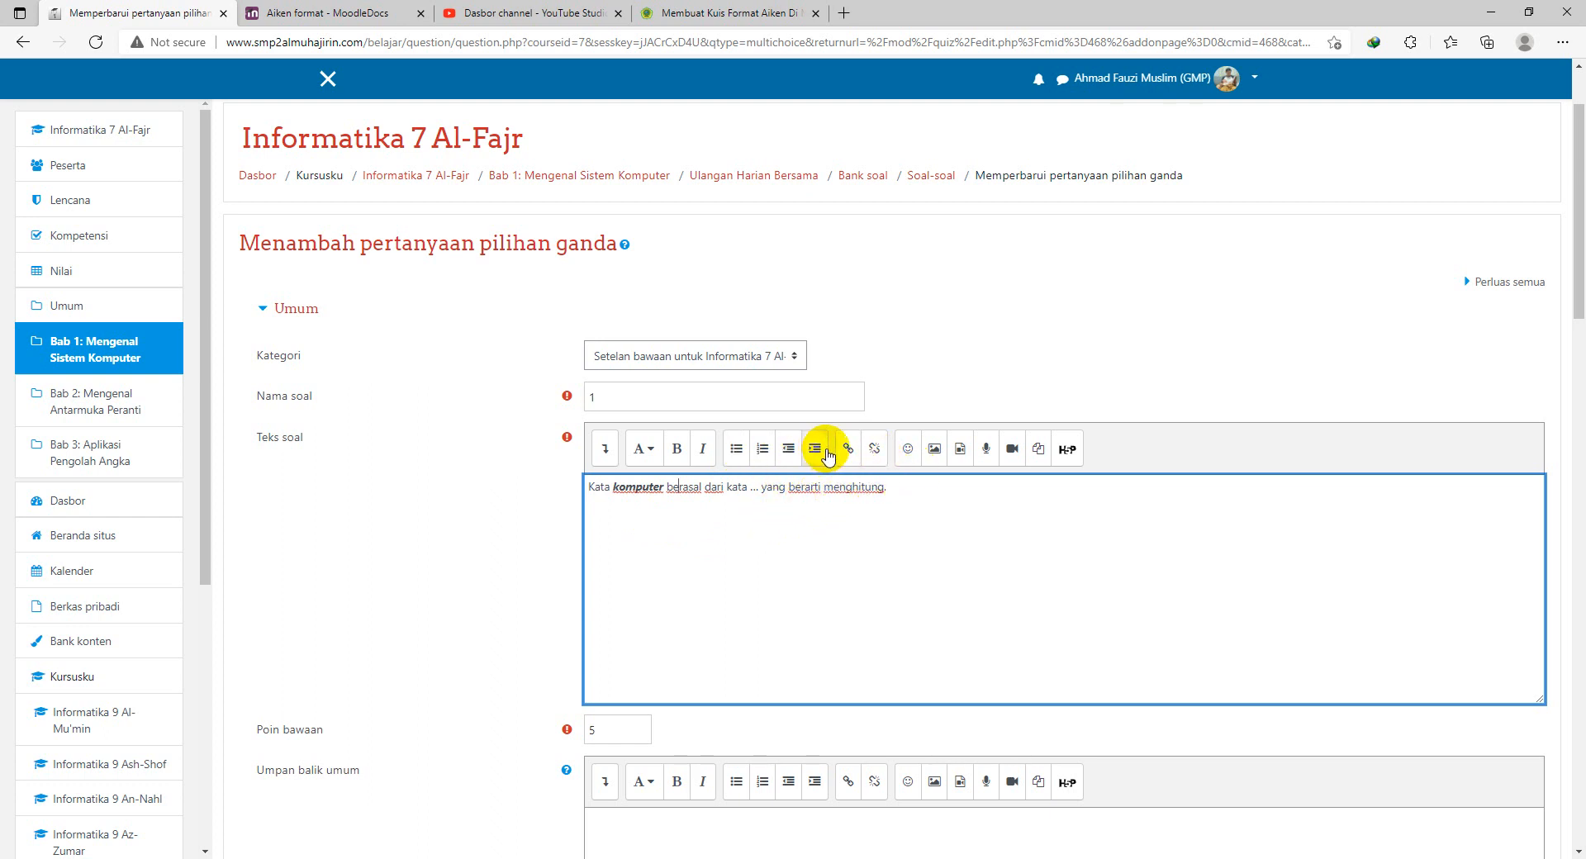
Examine the image sources Berkas terbaru, Bank konten and Unggah berkas, plus the media insertion options for the question text, without inserting anything
{"action": "left_click", "coordinate": [935, 458]}
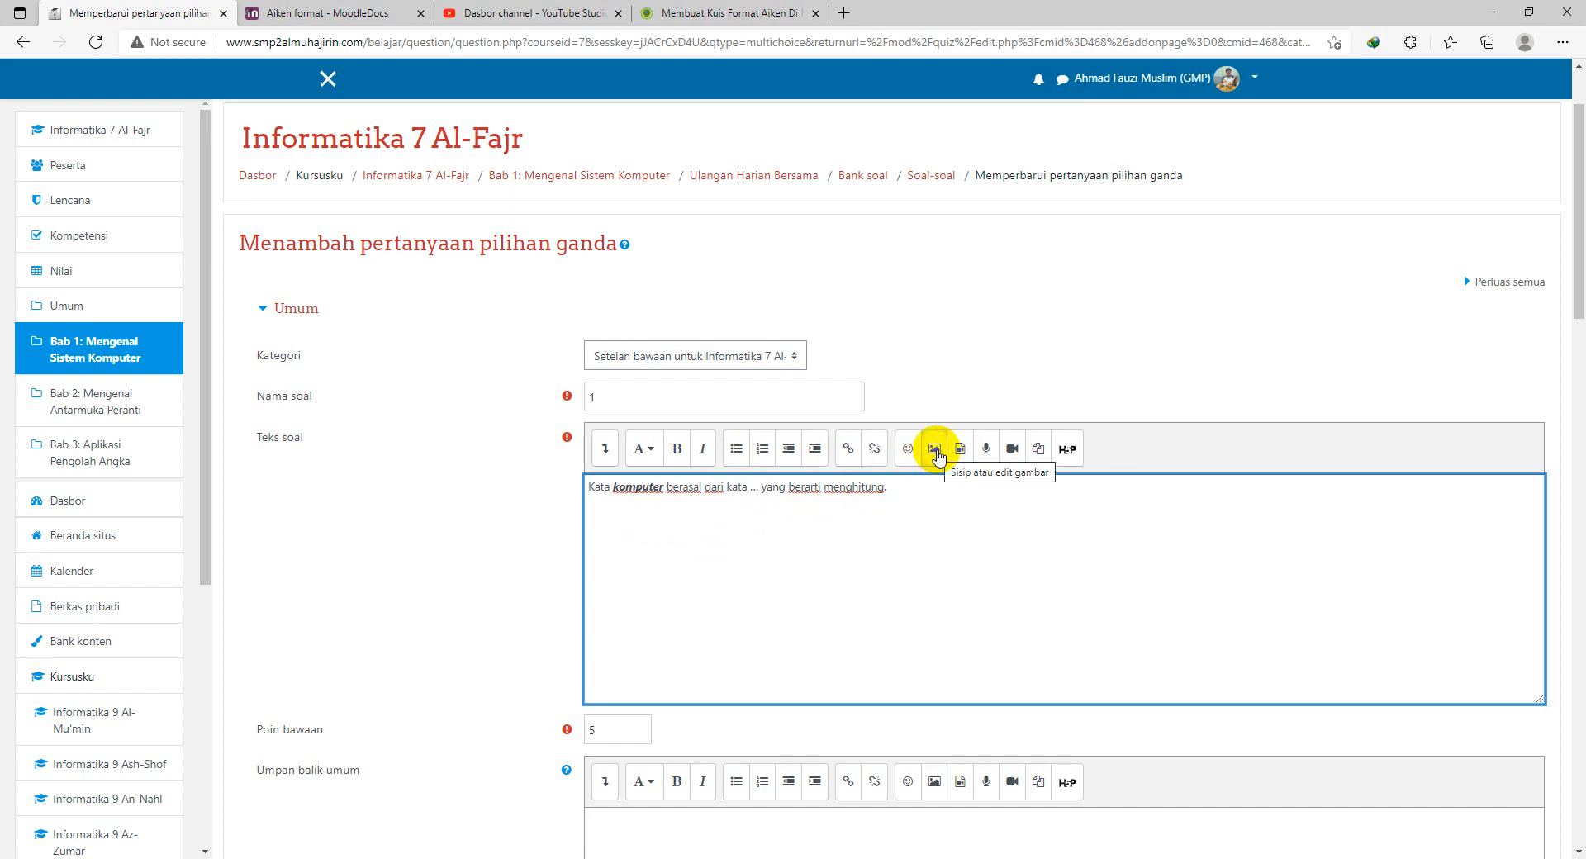
{"action": "left_click", "coordinate": [939, 453]}
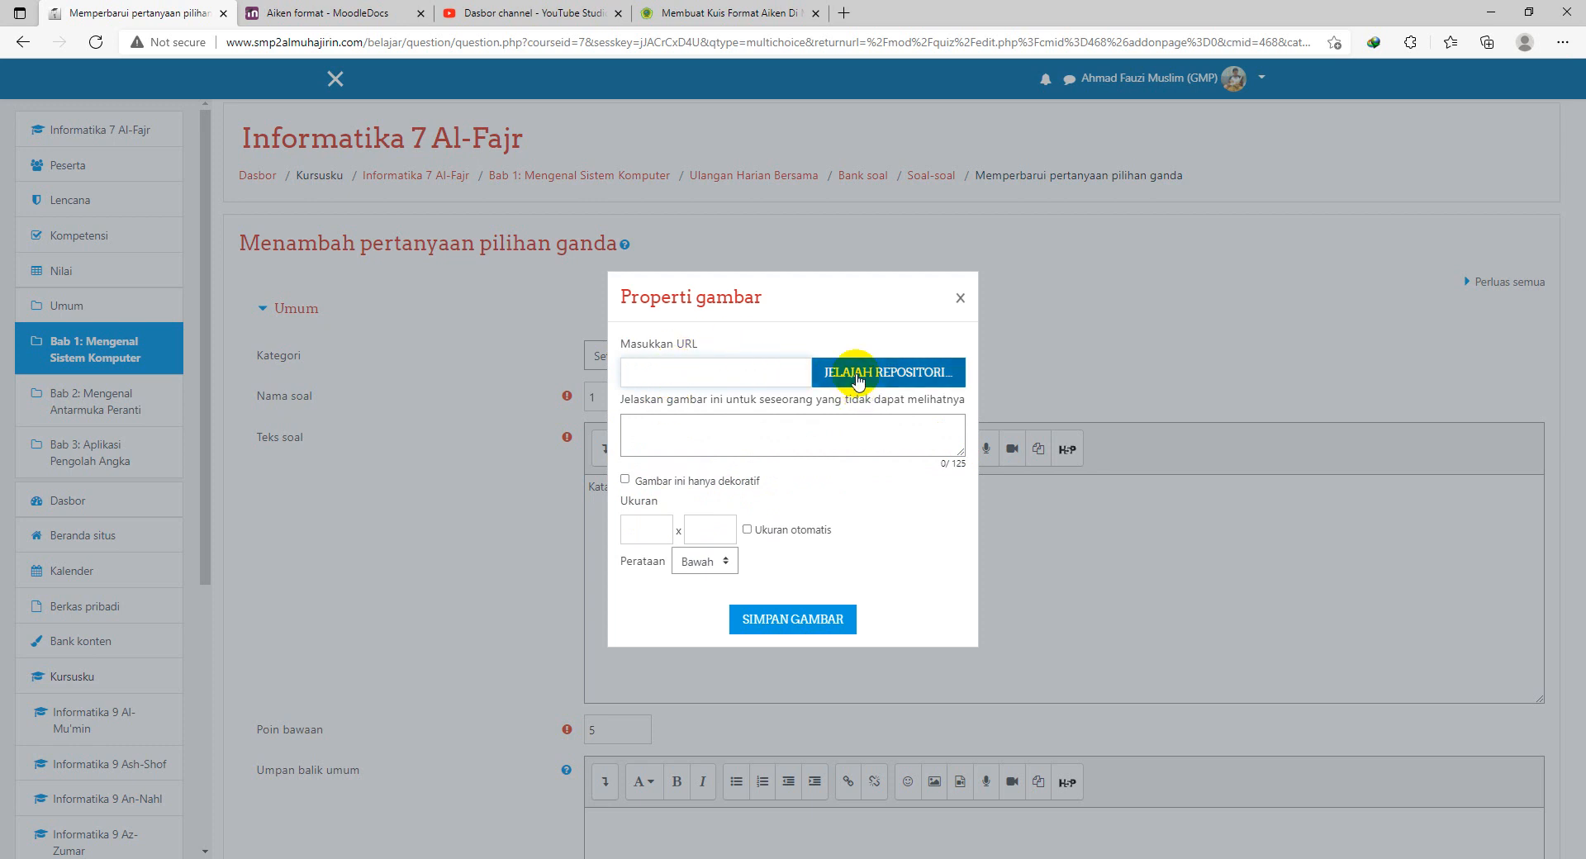
{"action": "left_click", "coordinate": [858, 379]}
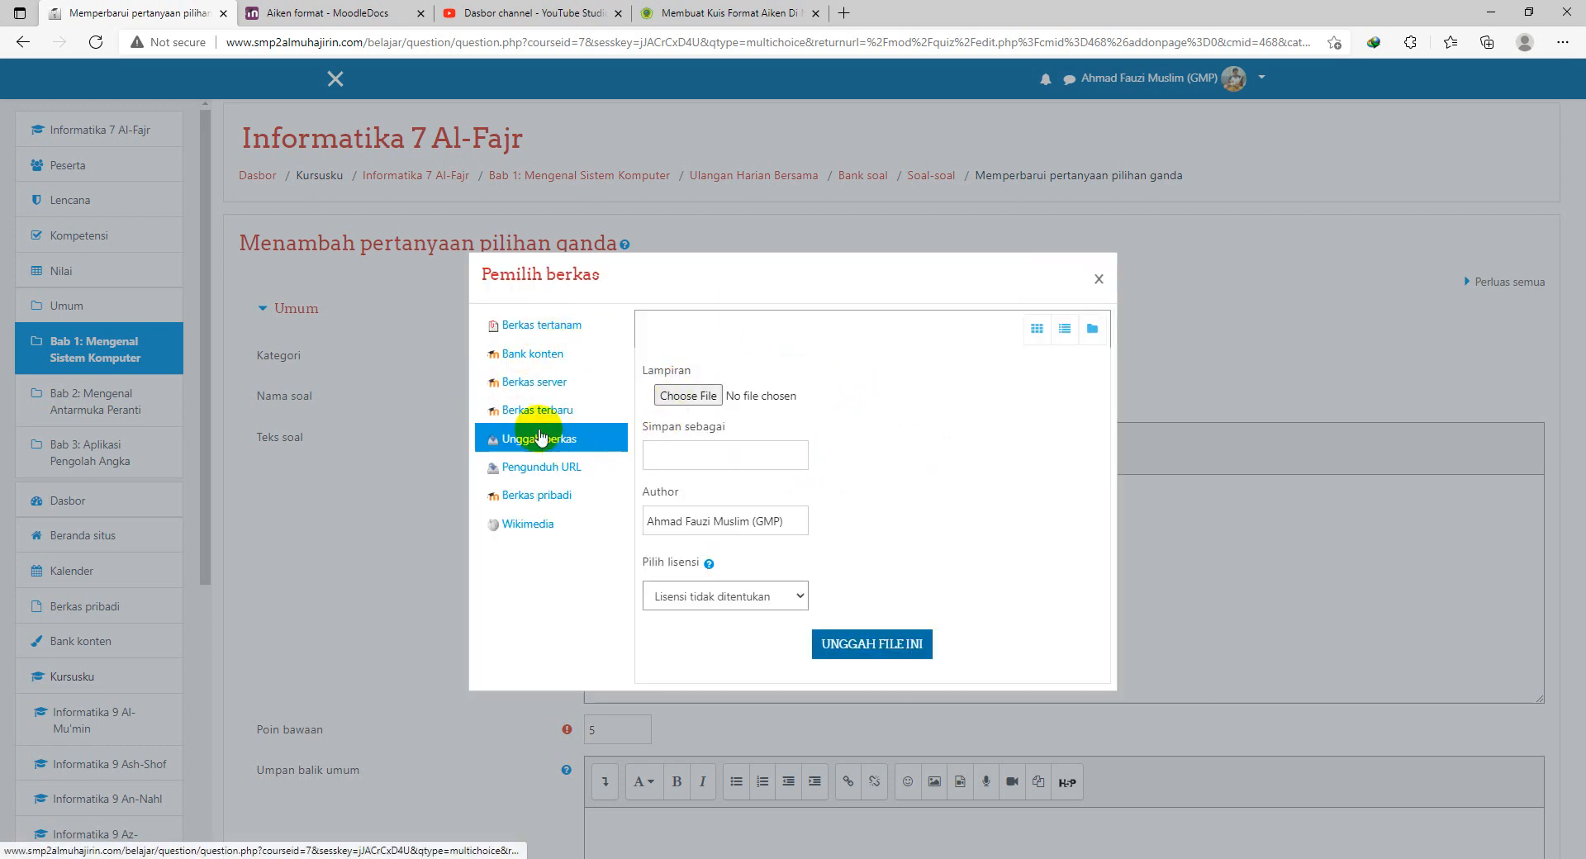
{"action": "left_click", "coordinate": [550, 389]}
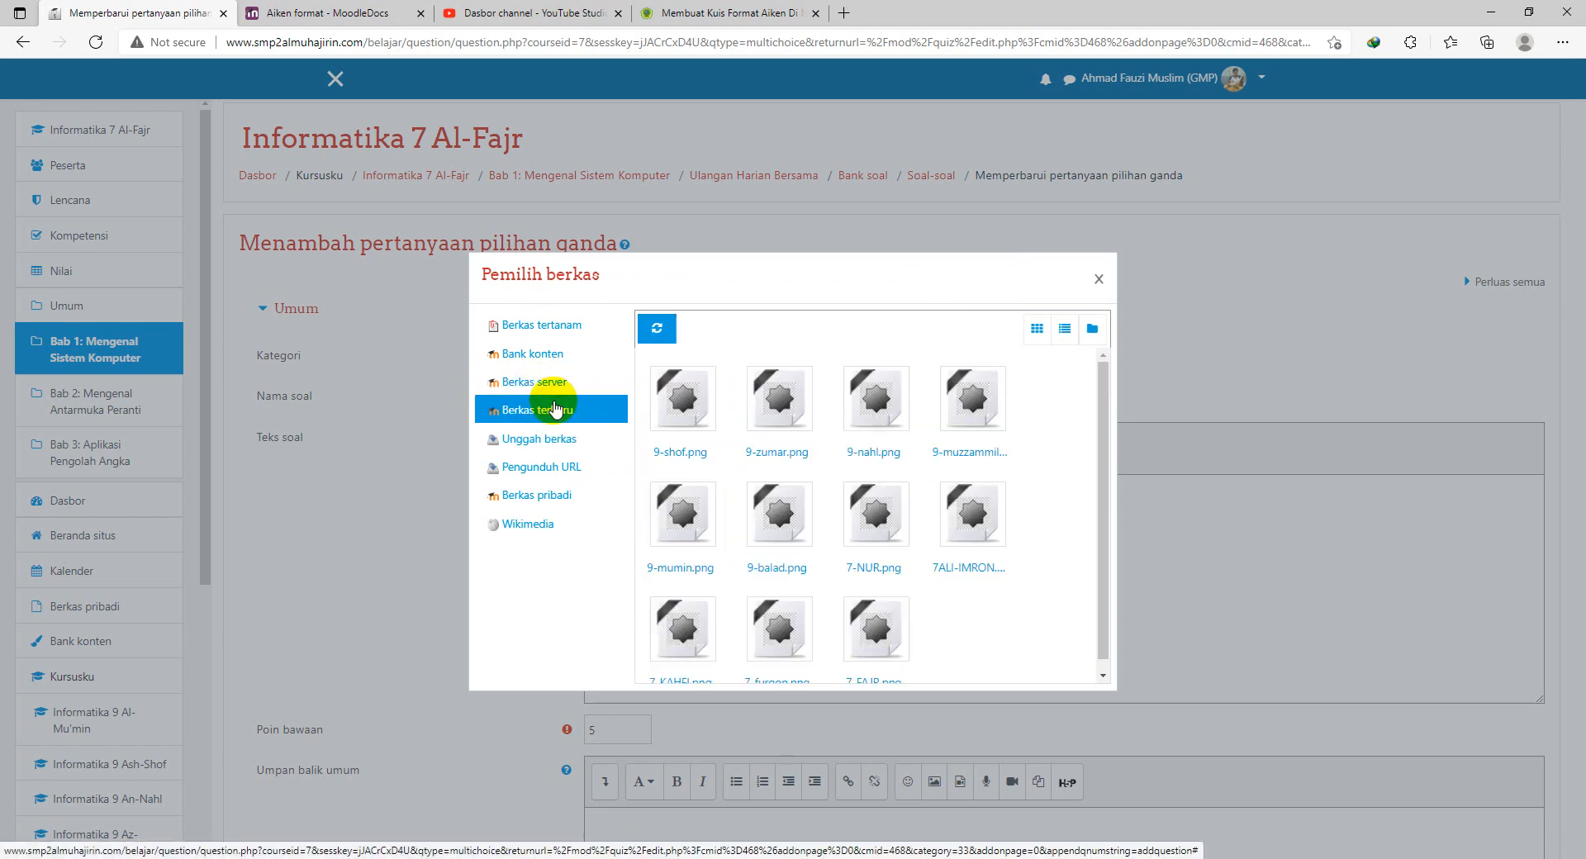
{"action": "left_click", "coordinate": [551, 355]}
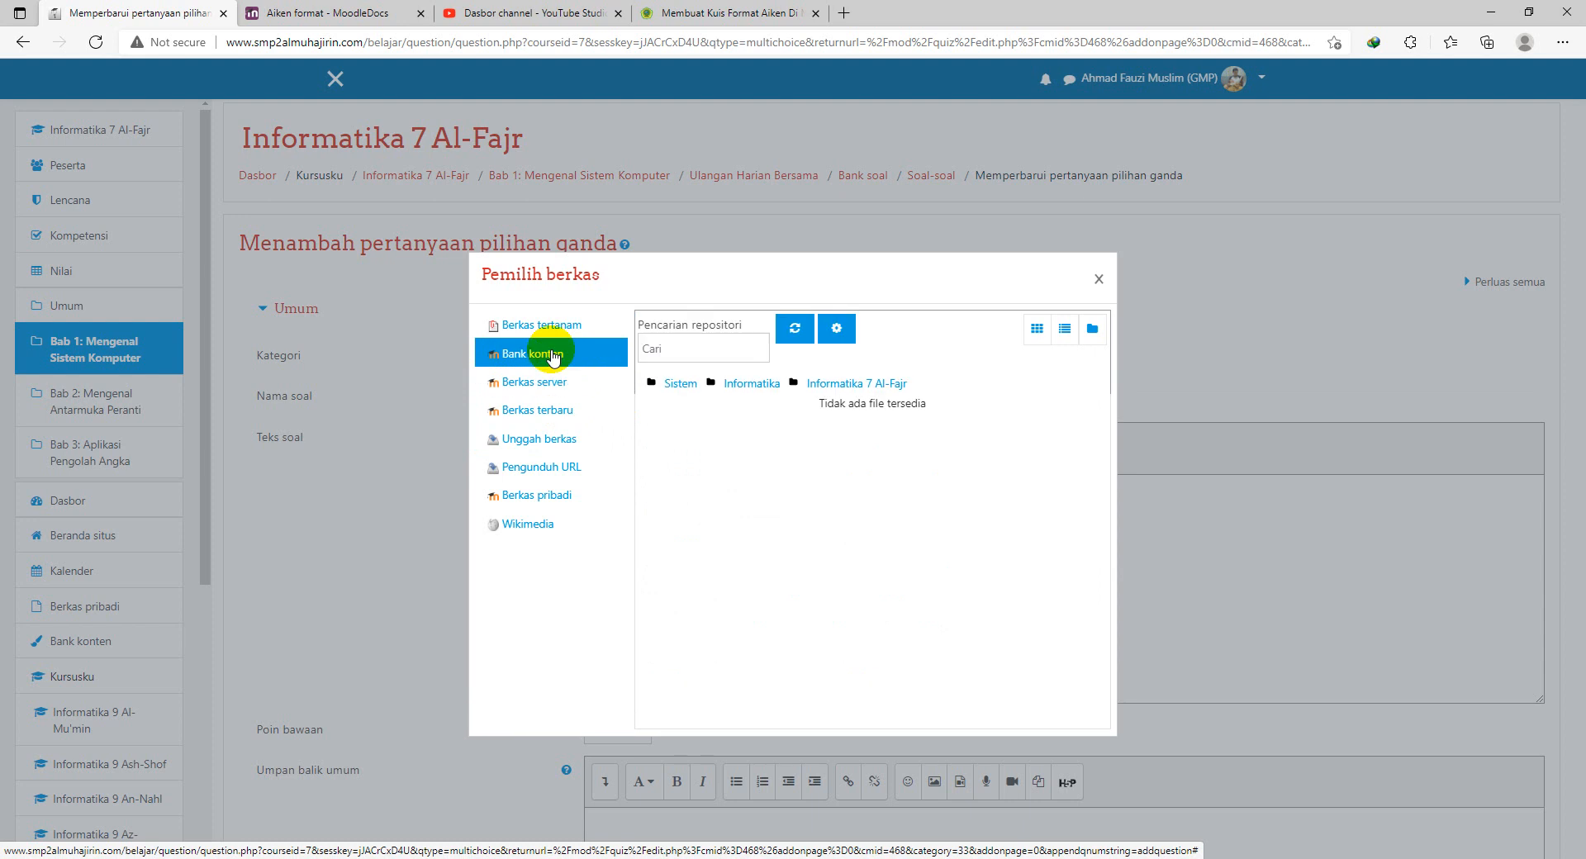
{"action": "left_click", "coordinate": [533, 446]}
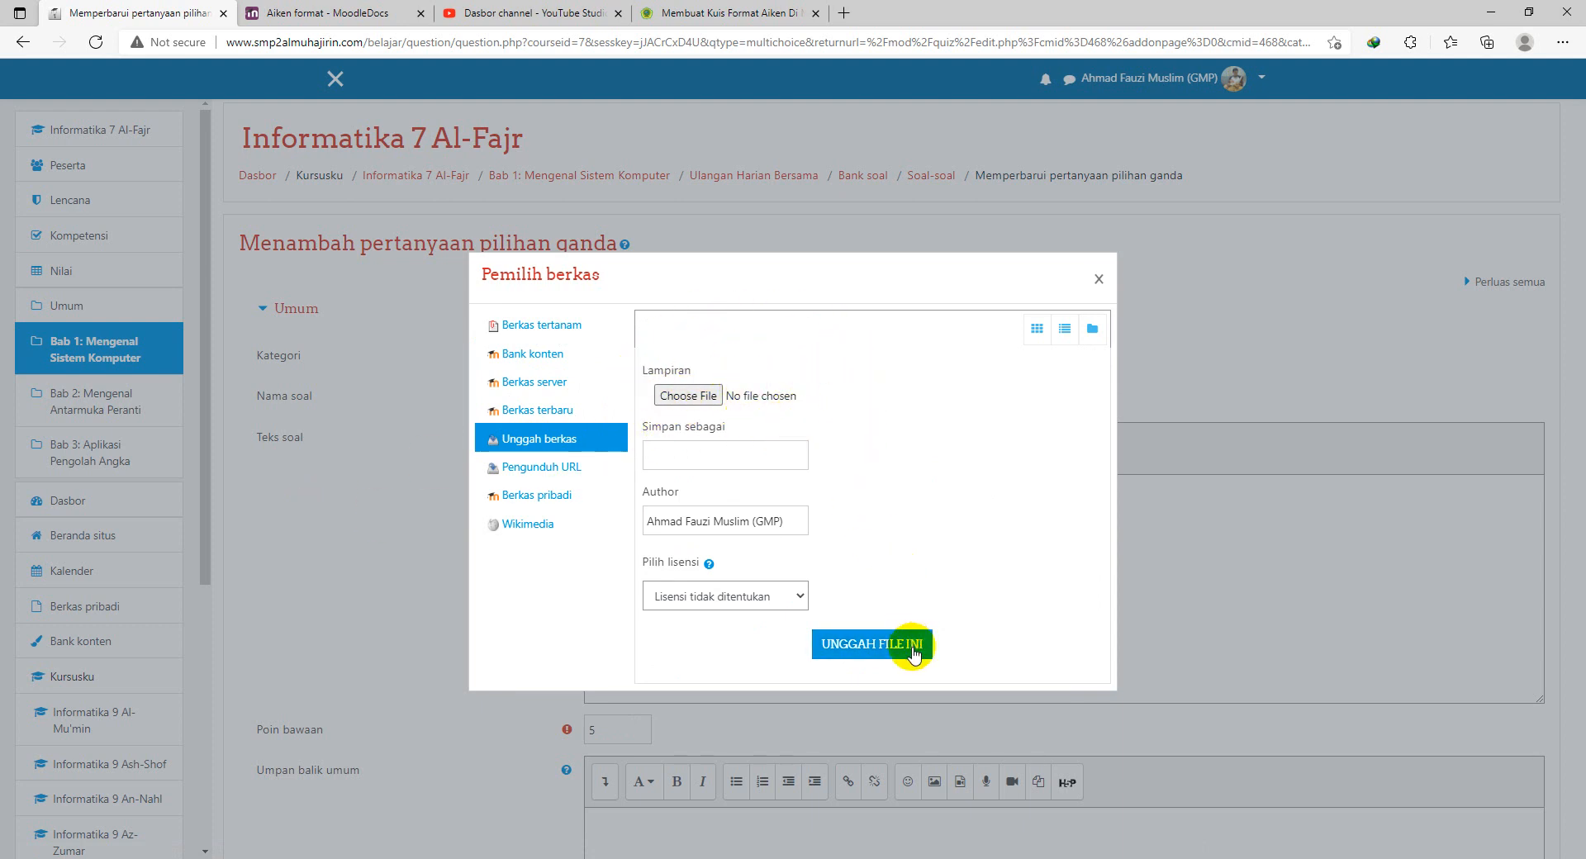
{"action": "left_click", "coordinate": [1099, 278]}
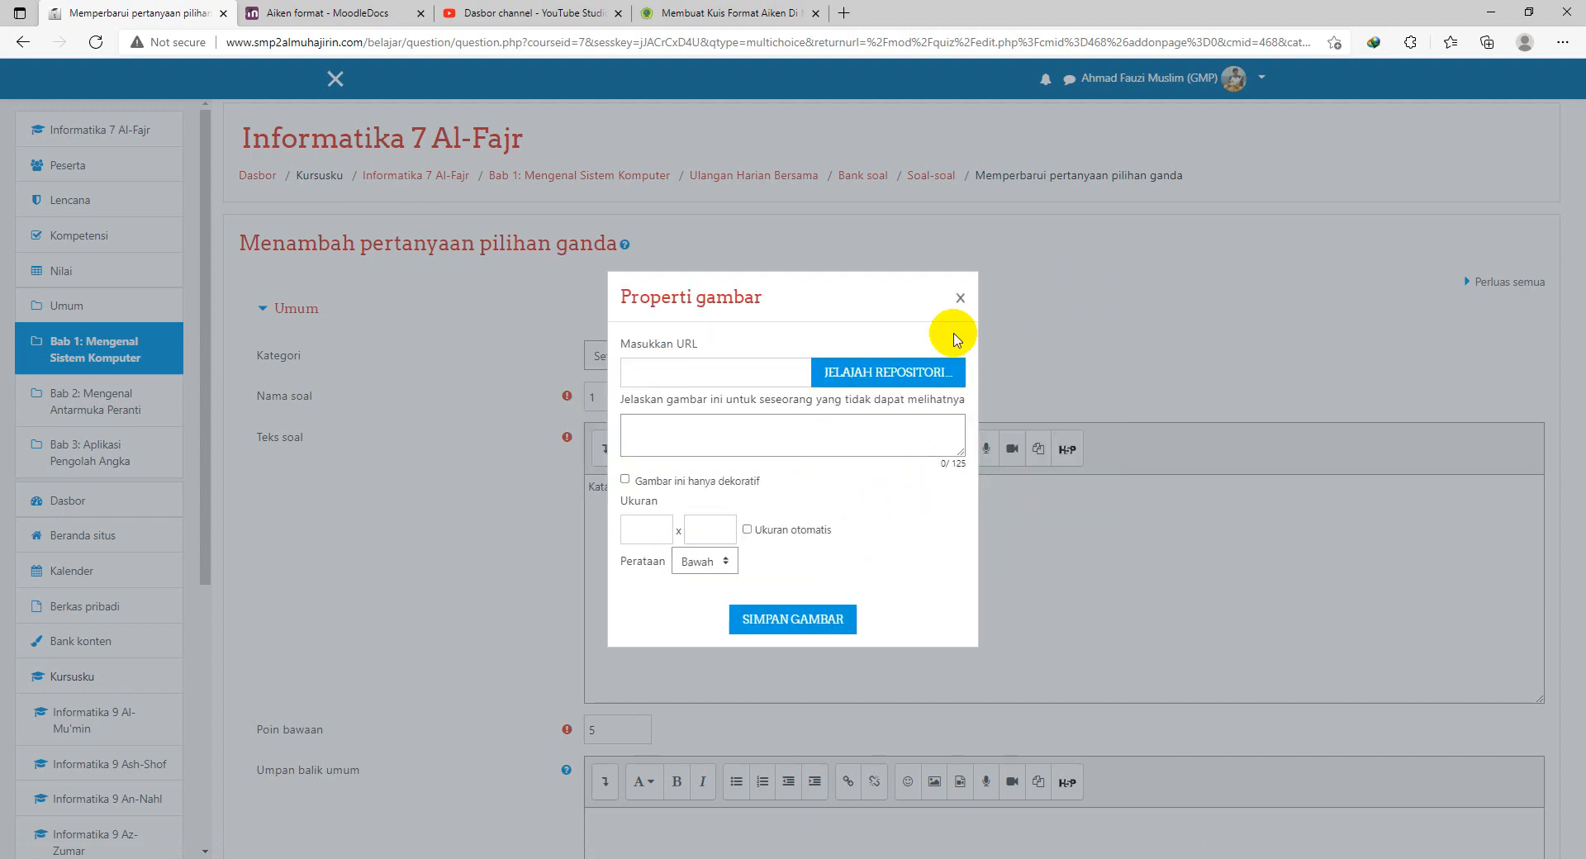
{"action": "left_click", "coordinate": [960, 299]}
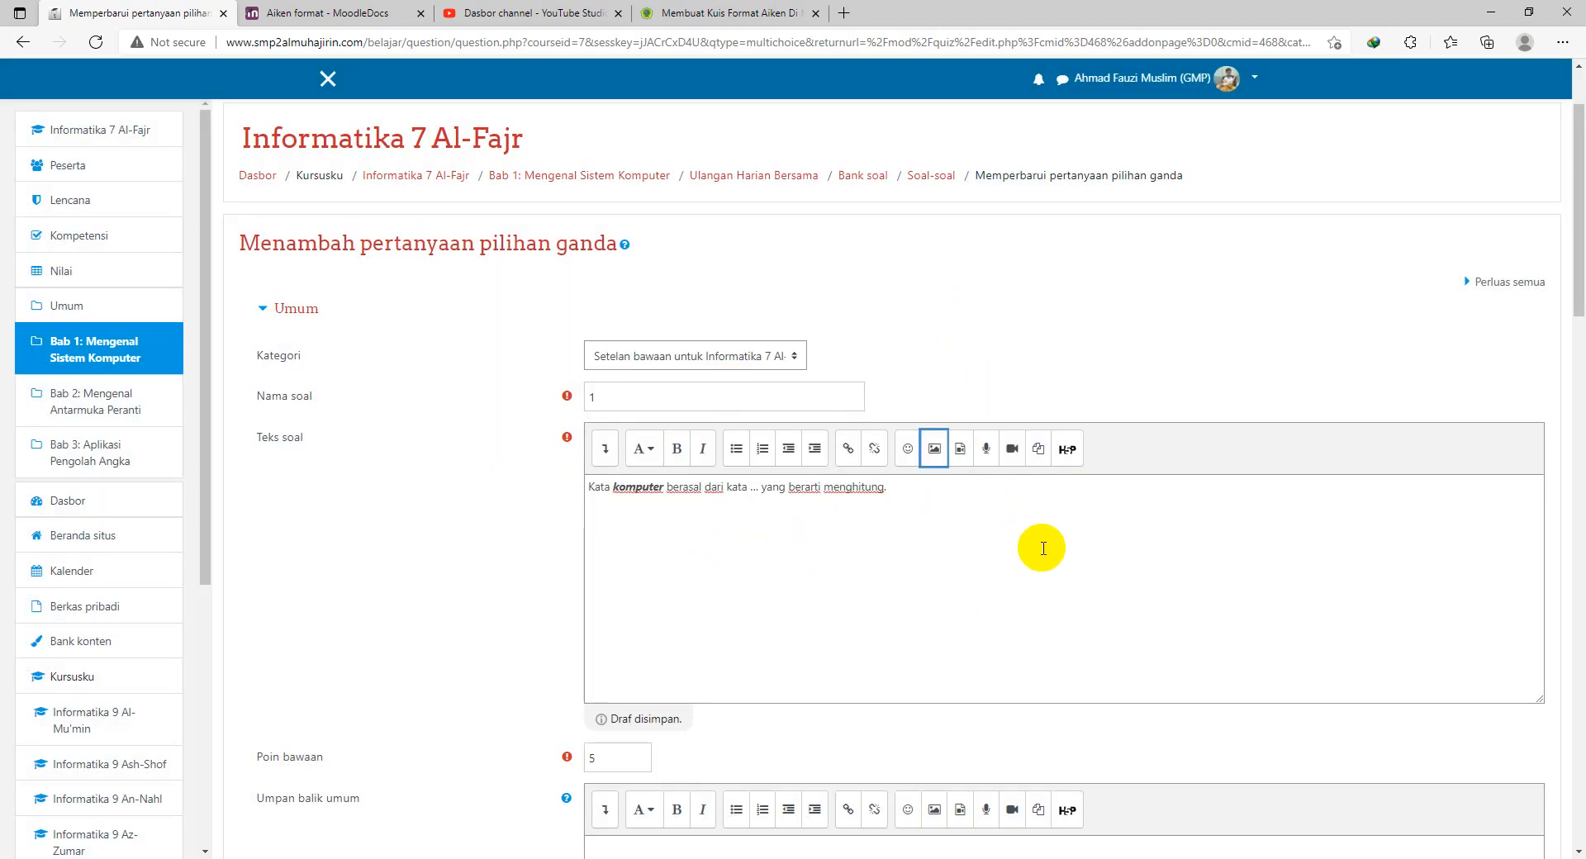
{"action": "left_click", "coordinate": [963, 453]}
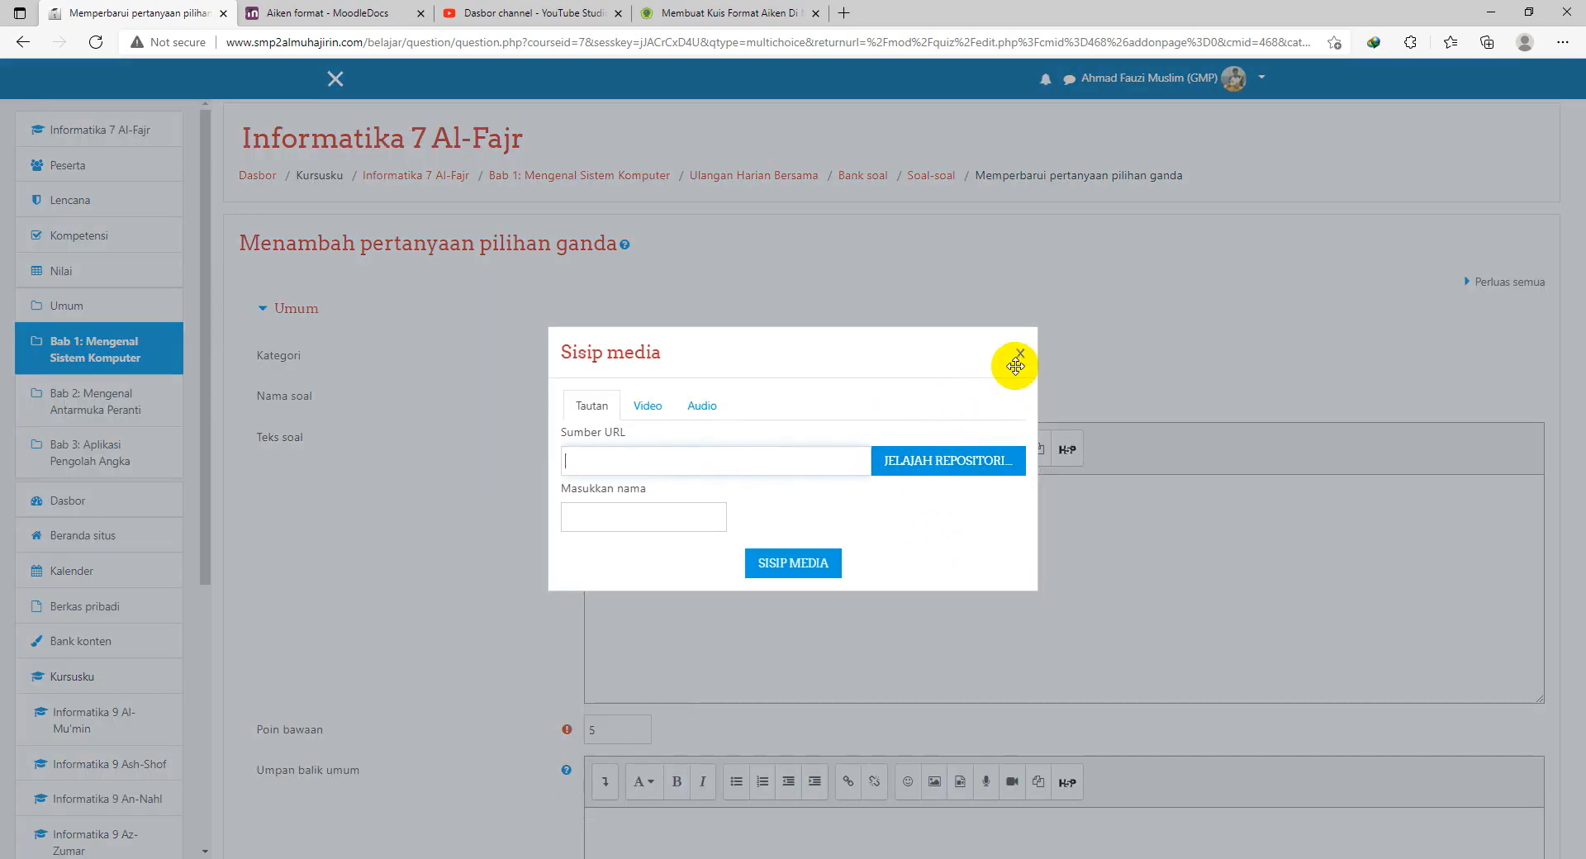
{"action": "left_click", "coordinate": [1022, 355]}
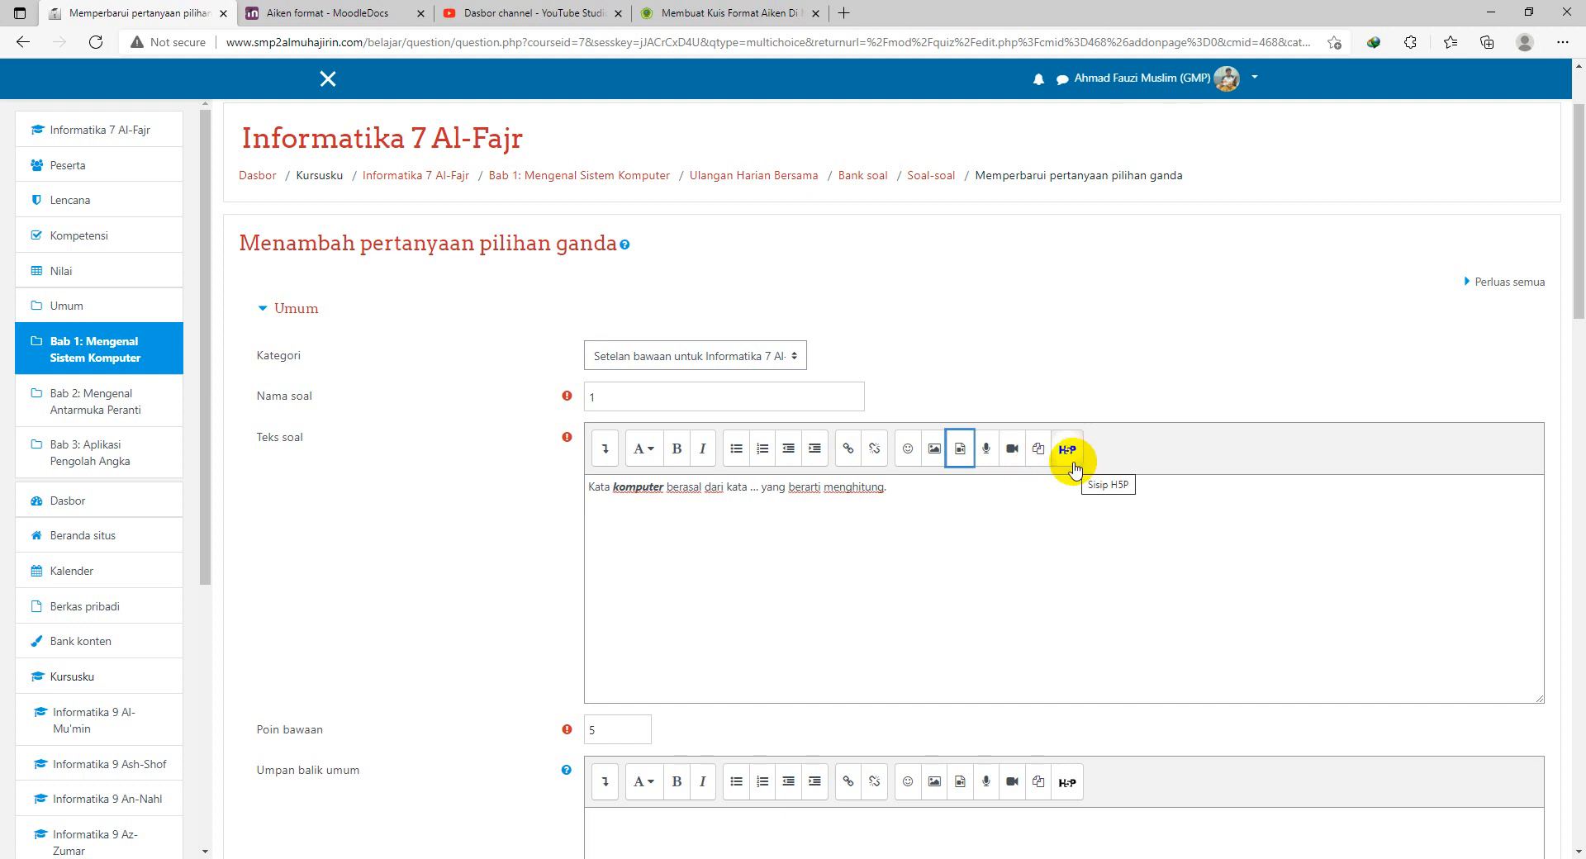
Examine the extra formatting tools for the question text, including the equation editor's symbol categories and the HTML source view
{"action": "left_click", "coordinate": [606, 450]}
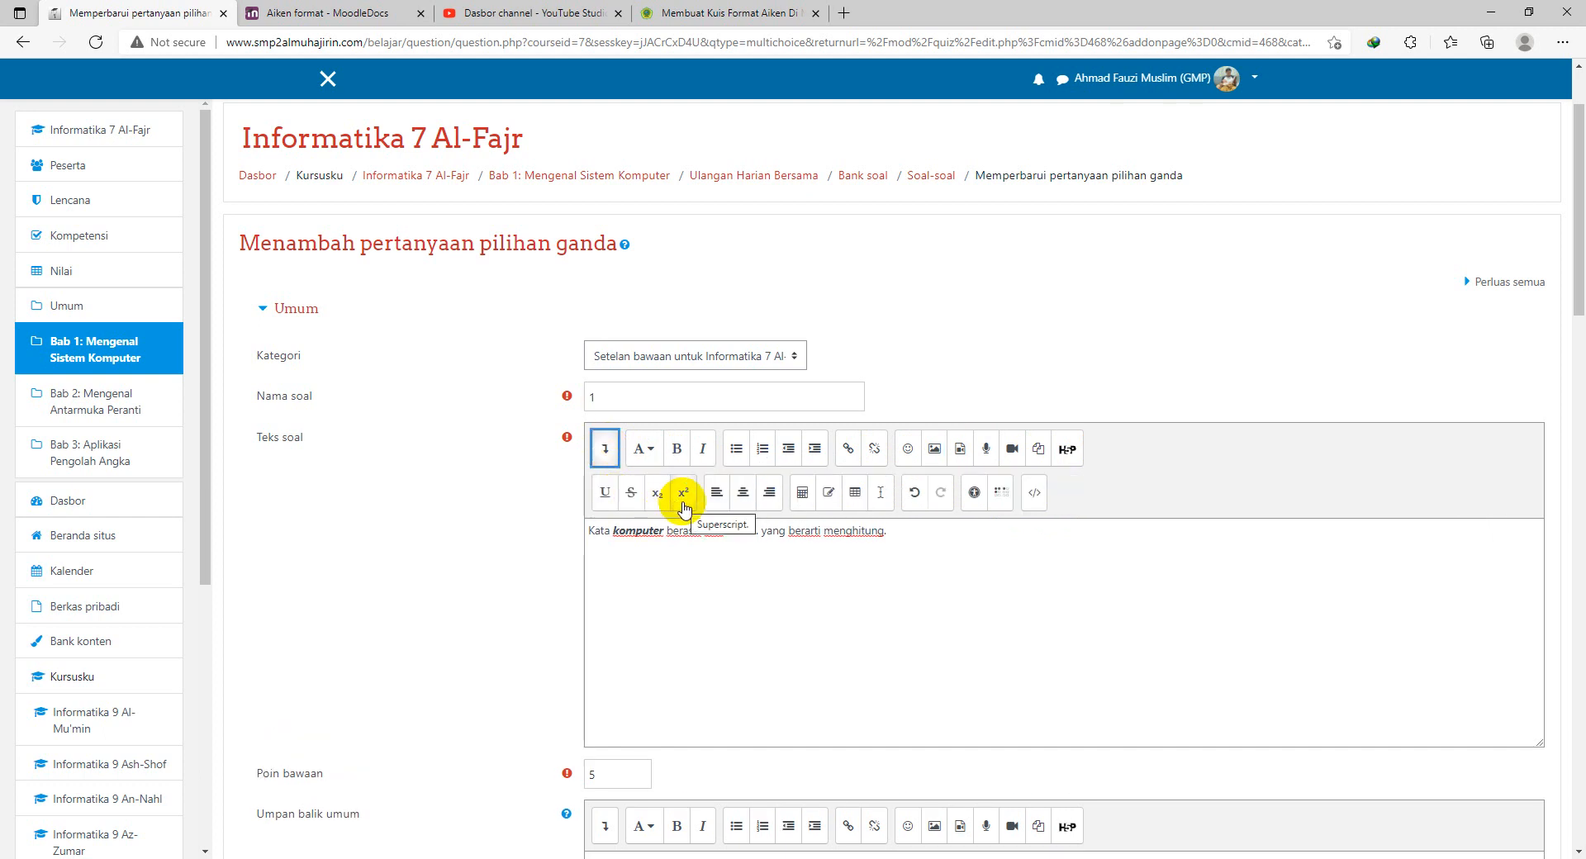
{"action": "left_click", "coordinate": [804, 493]}
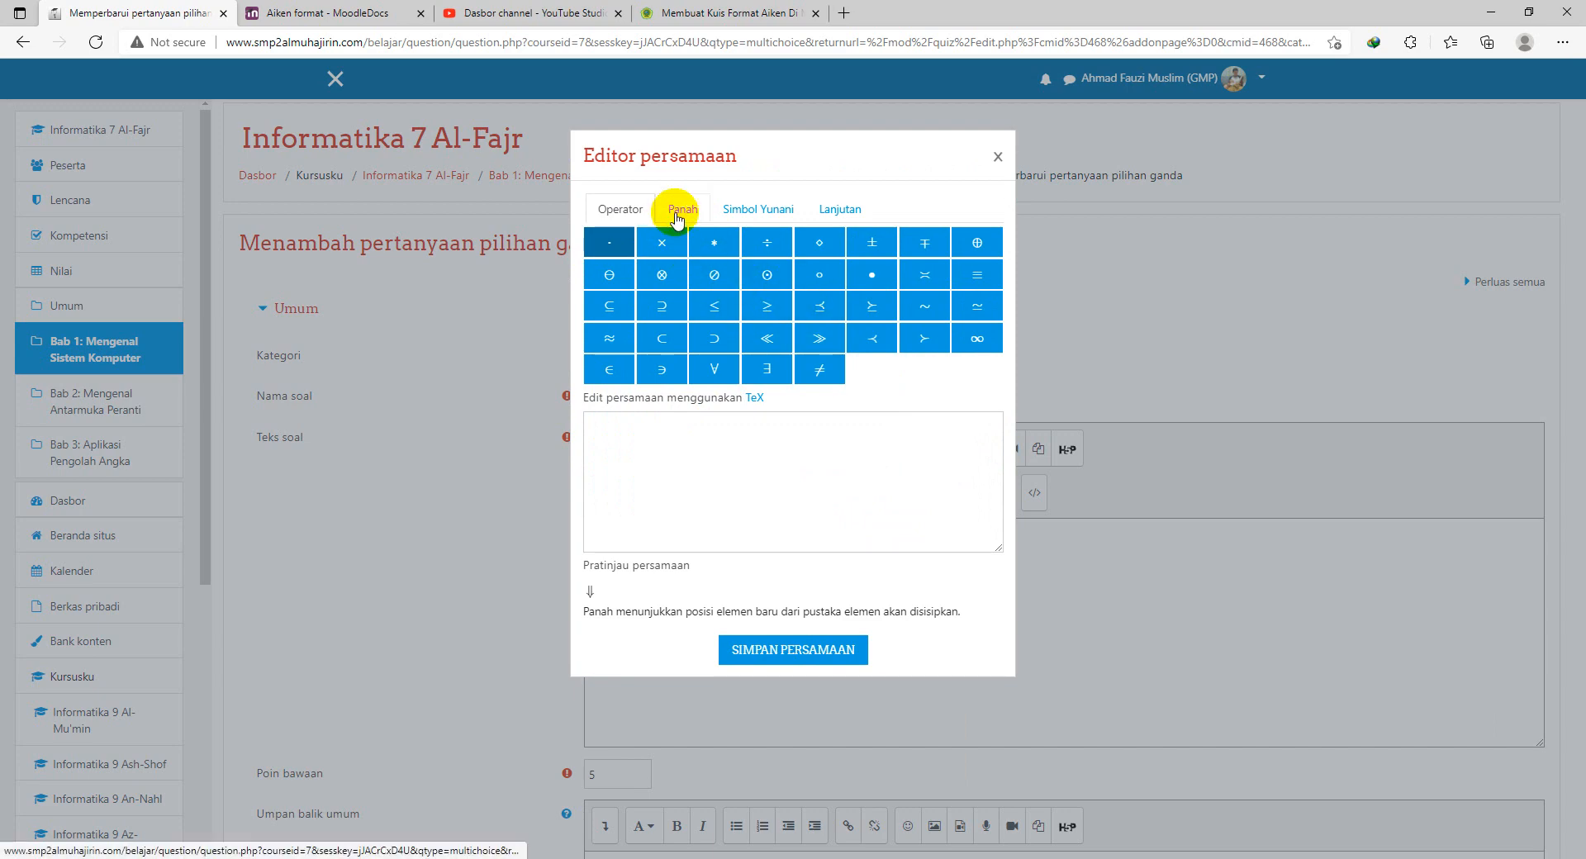
{"action": "left_click", "coordinate": [677, 215]}
{"action": "left_click", "coordinate": [762, 212]}
{"action": "left_click", "coordinate": [857, 215]}
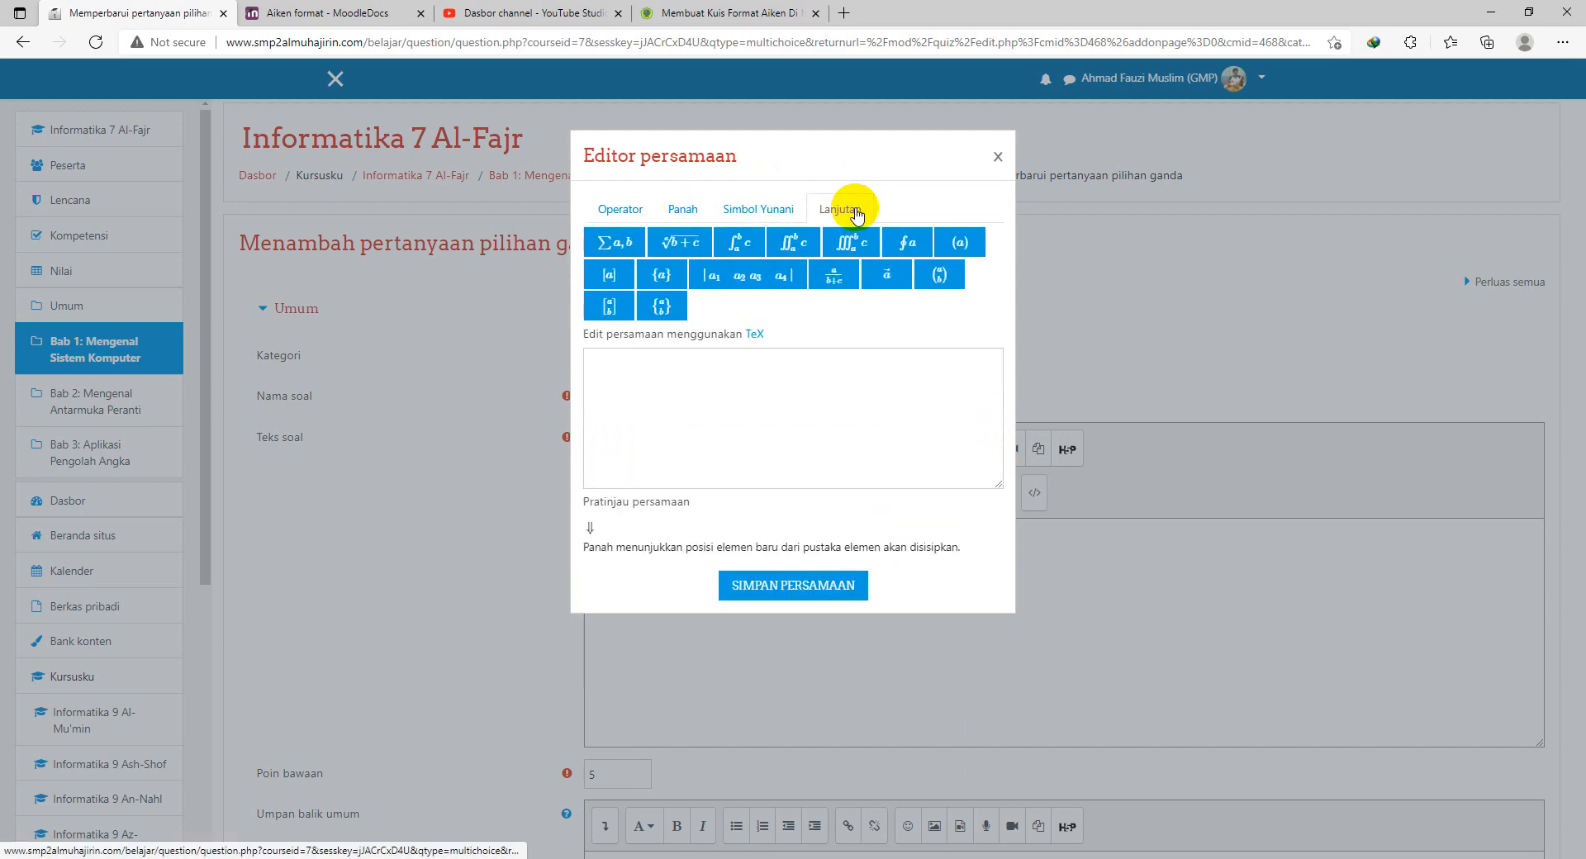
{"action": "left_click", "coordinate": [619, 213]}
{"action": "left_click", "coordinate": [839, 207]}
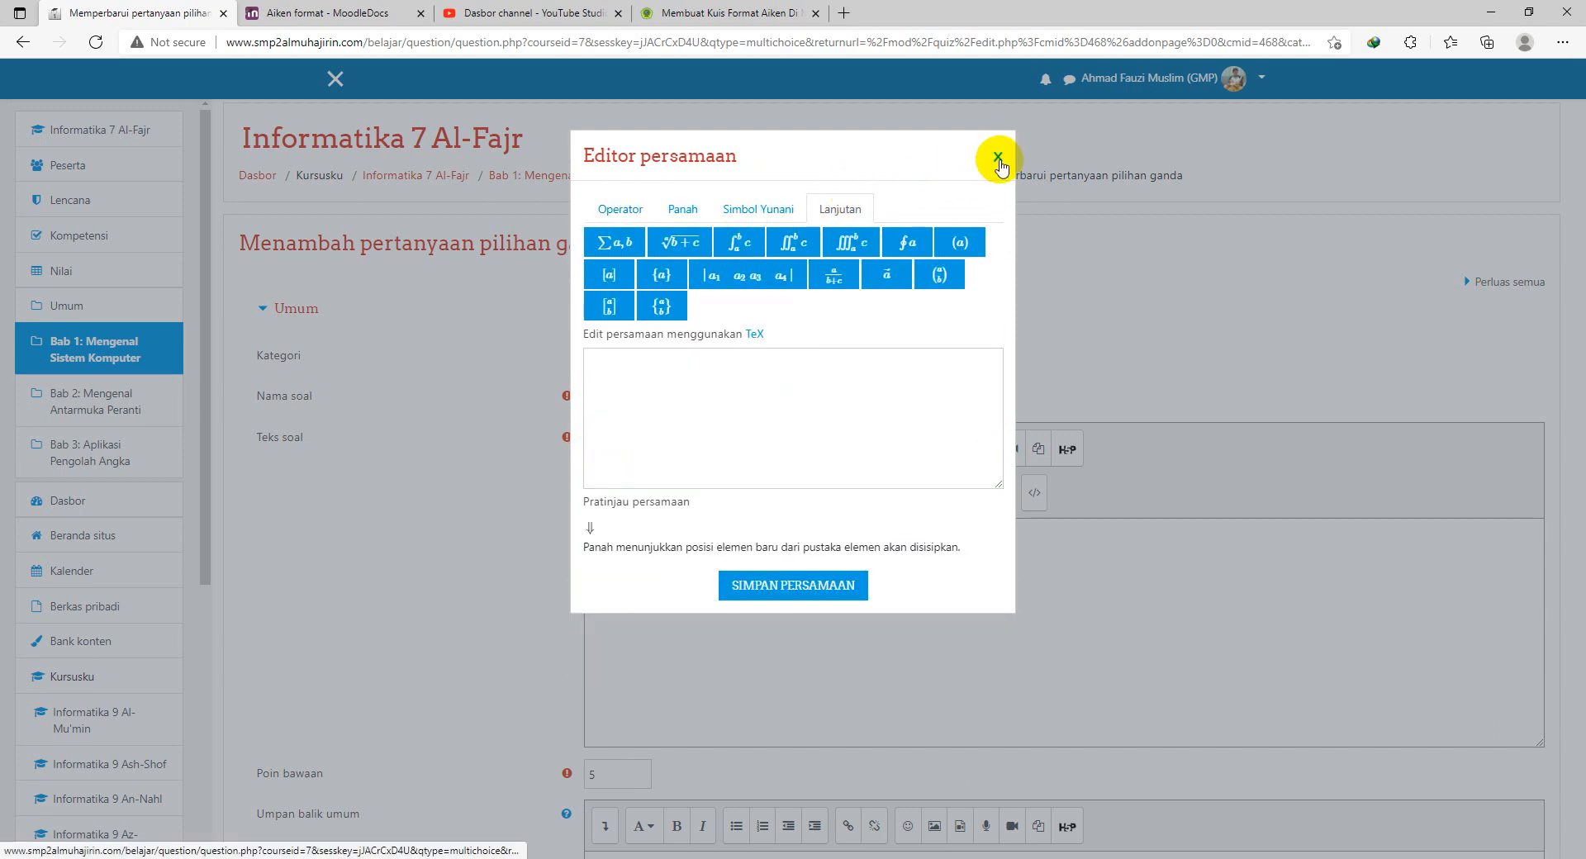
{"action": "left_click", "coordinate": [998, 157]}
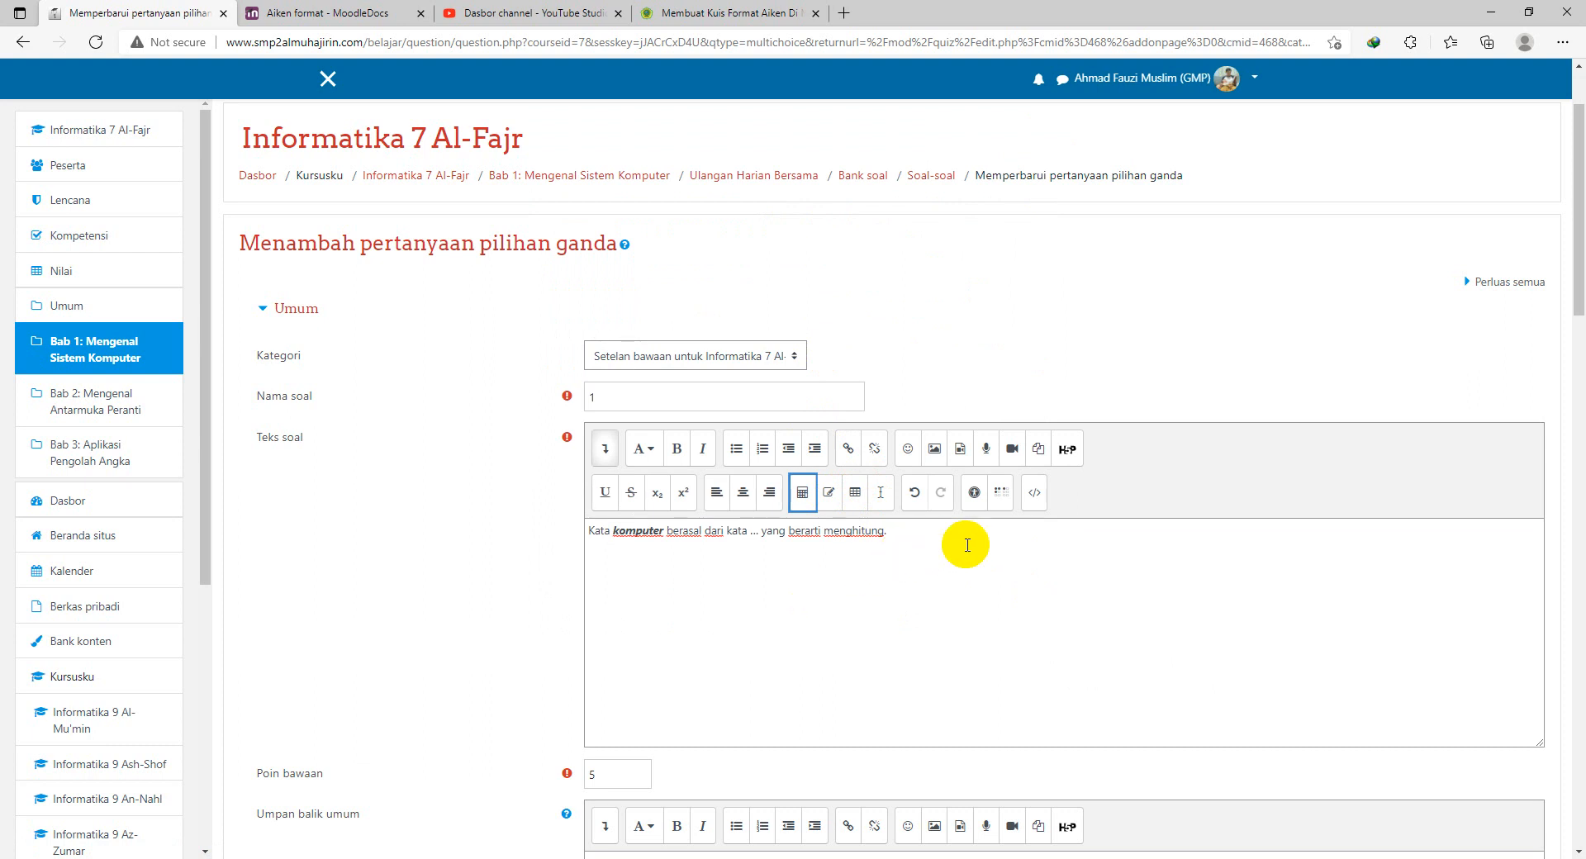
{"action": "left_click", "coordinate": [1042, 504]}
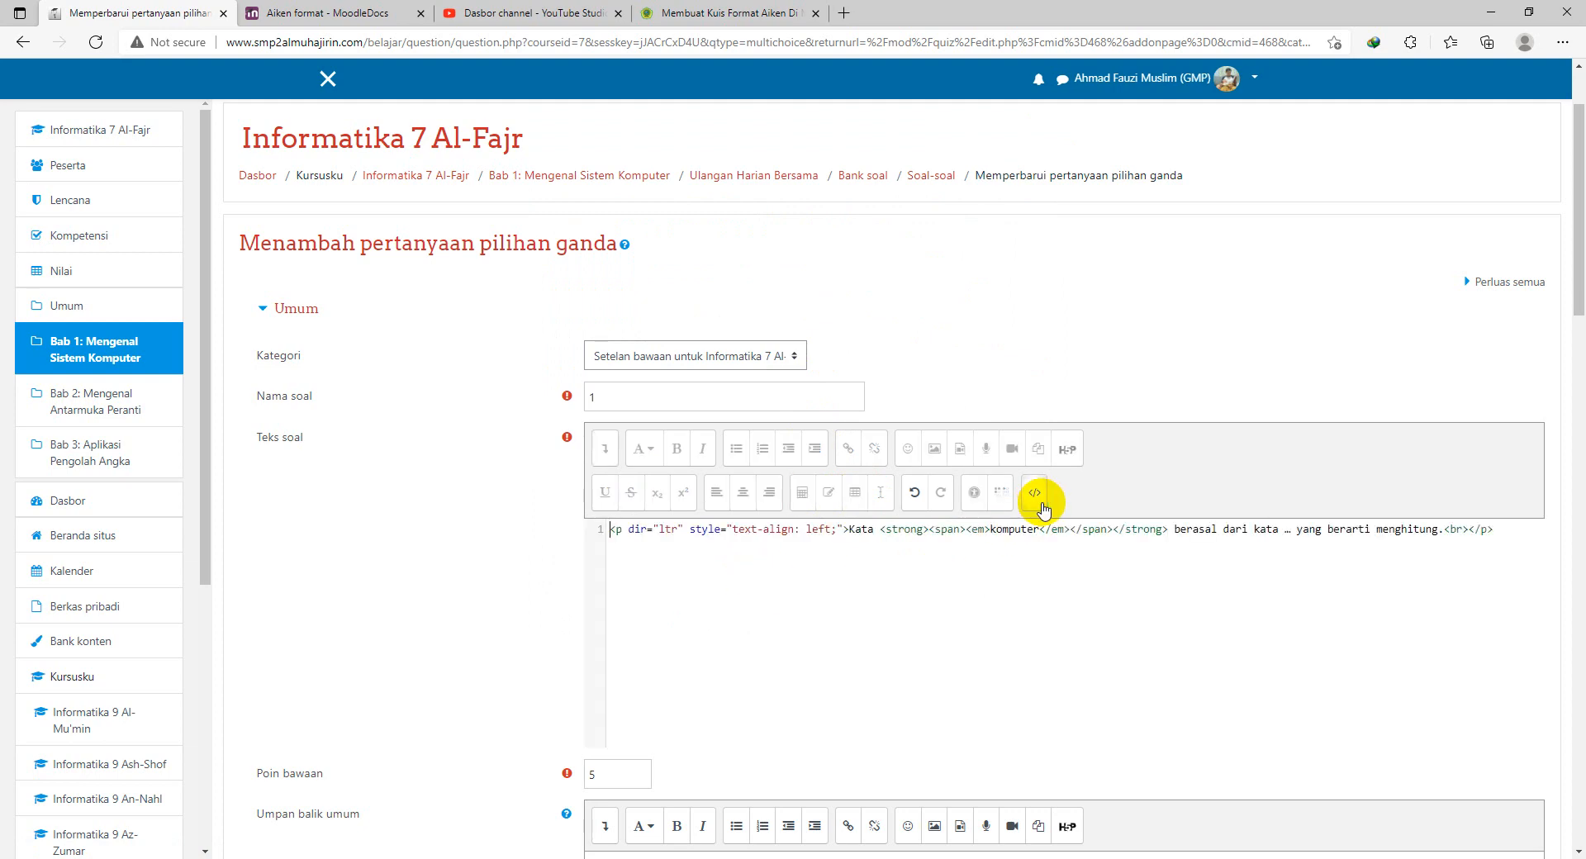
{"action": "left_click", "coordinate": [1039, 495]}
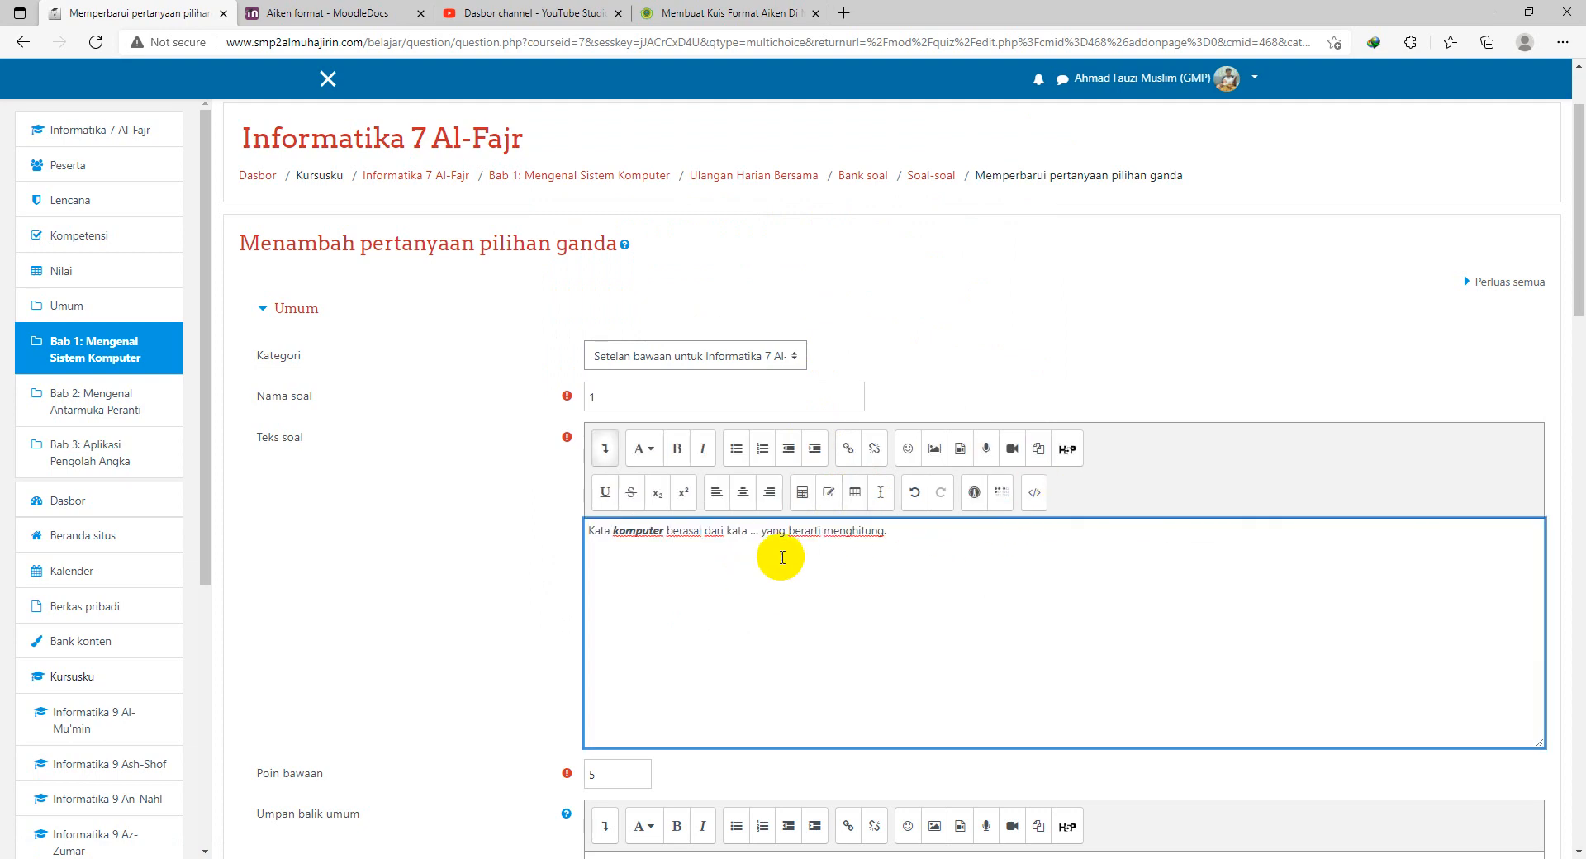
Review the four answers and their grades, and save question 1 to the quiz
{"action": "scroll", "coordinate": [769, 537], "scroll_direction": "down", "scroll_amount": 8}
{"action": "scroll", "coordinate": [652, 367], "scroll_direction": "down", "scroll_amount": 3}
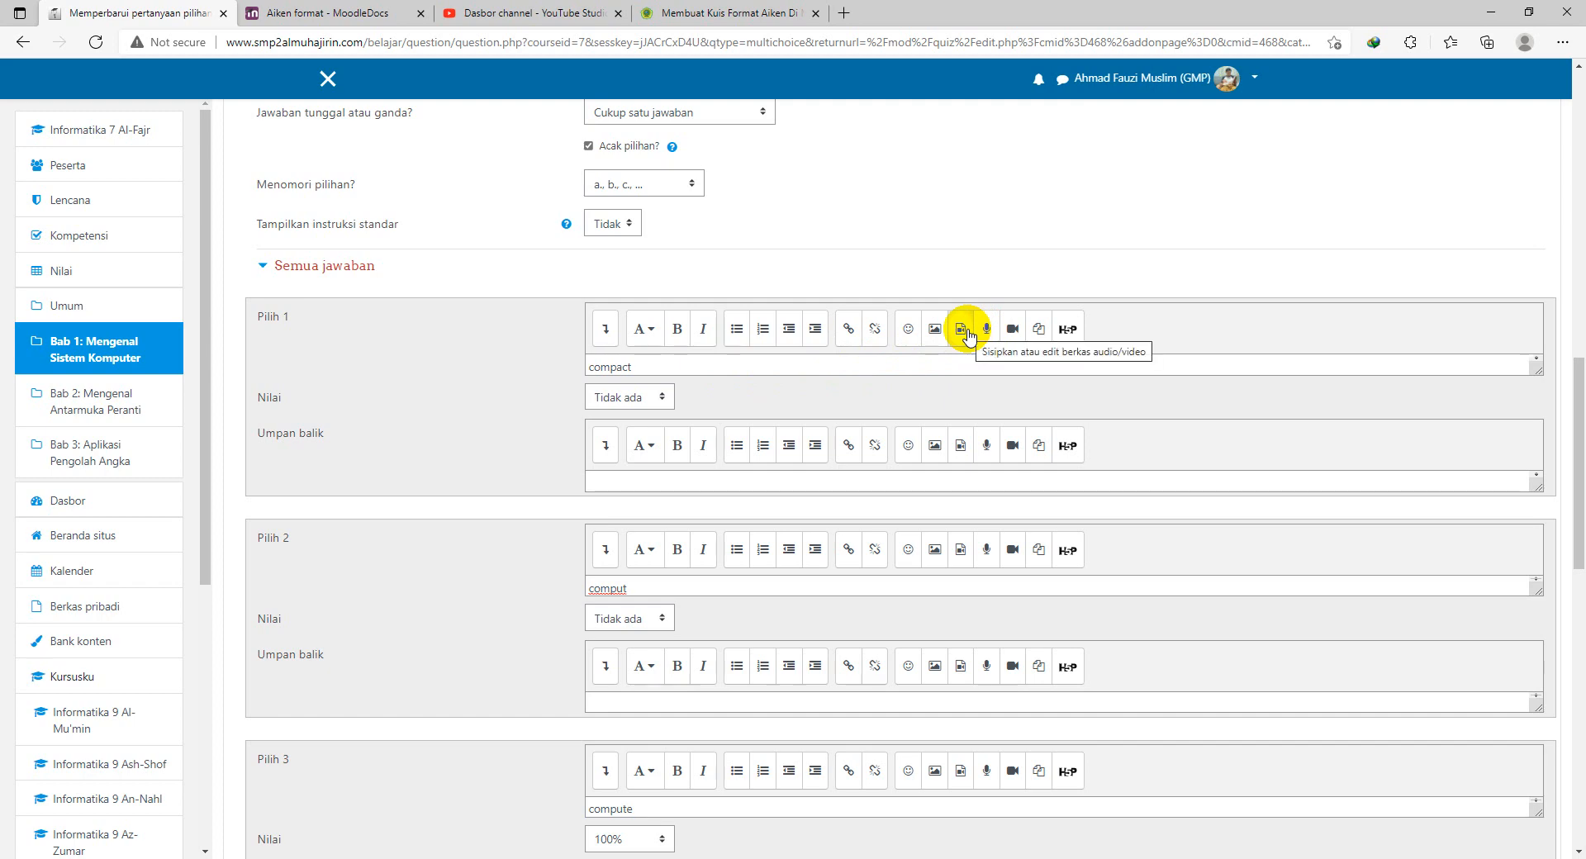
{"action": "scroll", "coordinate": [718, 409], "scroll_direction": "down", "scroll_amount": 3}
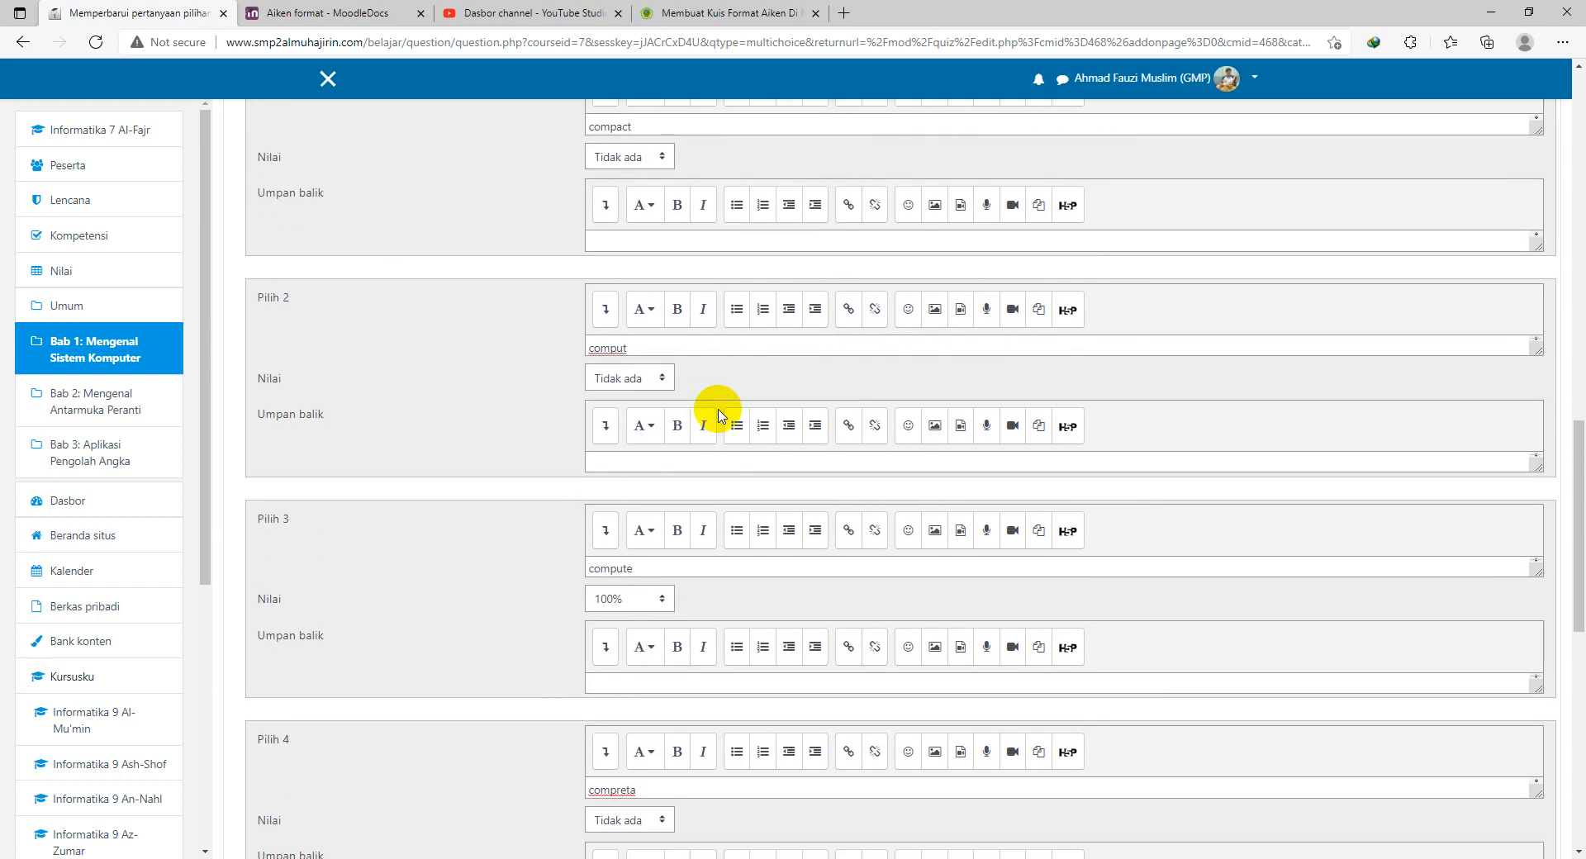
{"action": "scroll", "coordinate": [524, 482], "scroll_direction": "down", "scroll_amount": 2}
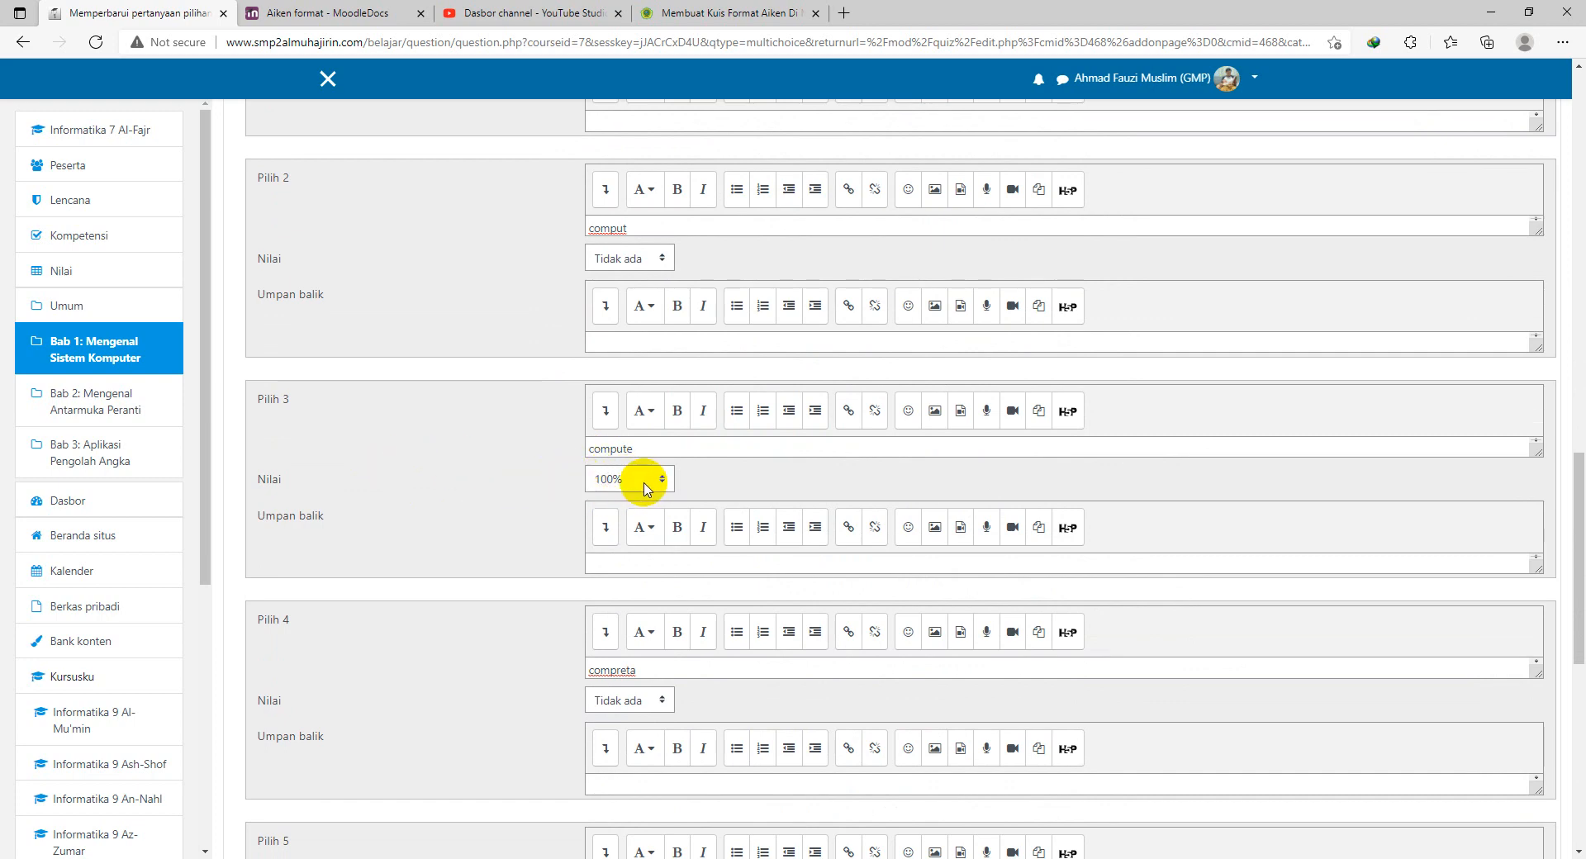
{"action": "scroll", "coordinate": [529, 553], "scroll_direction": "down", "scroll_amount": 7}
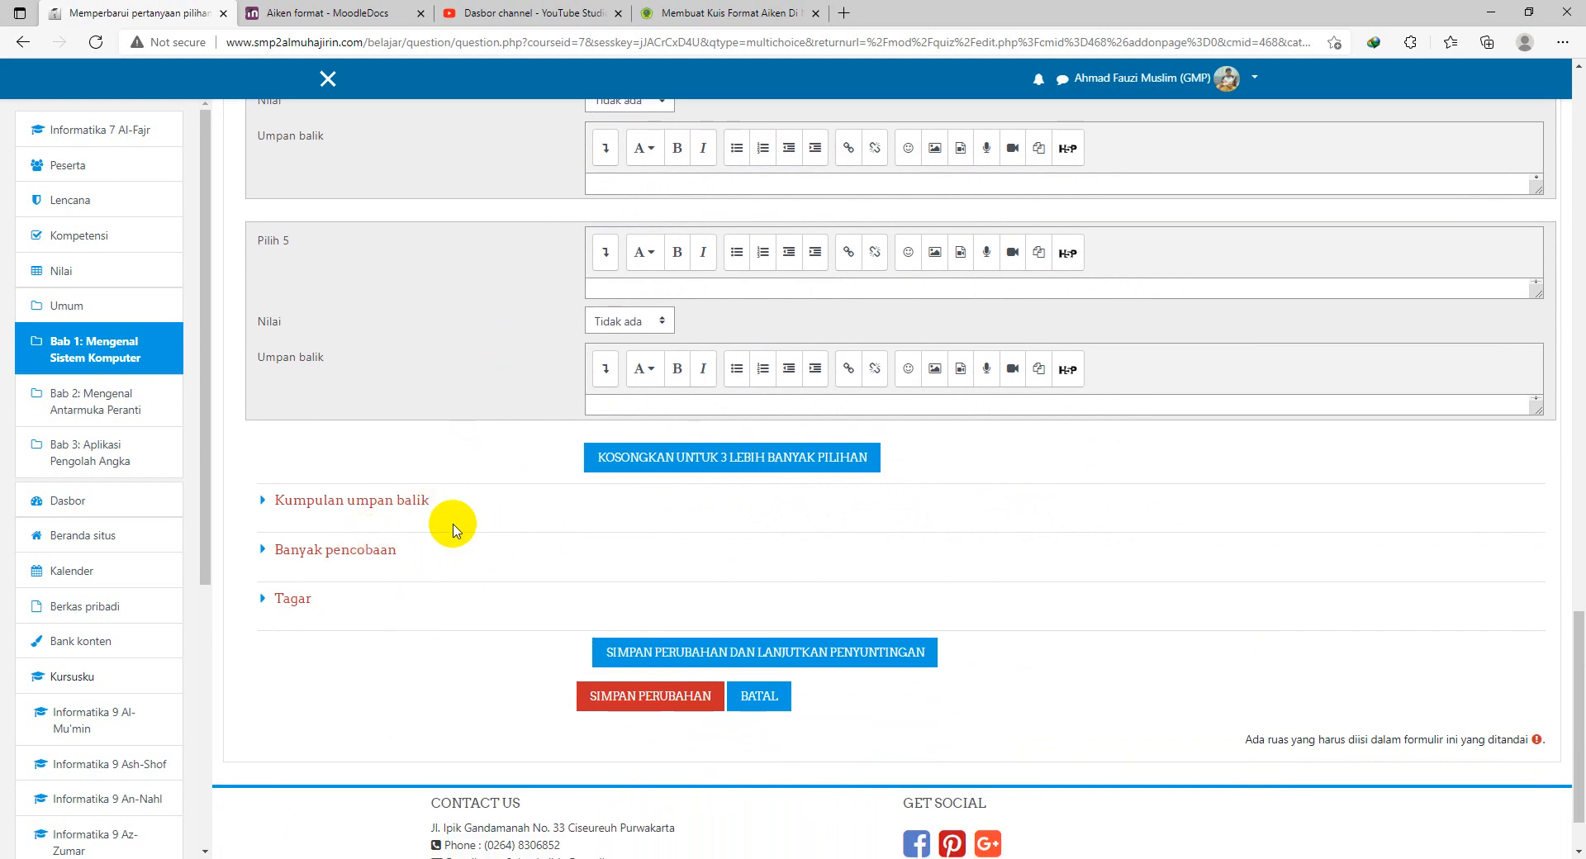
{"action": "left_click", "coordinate": [631, 704]}
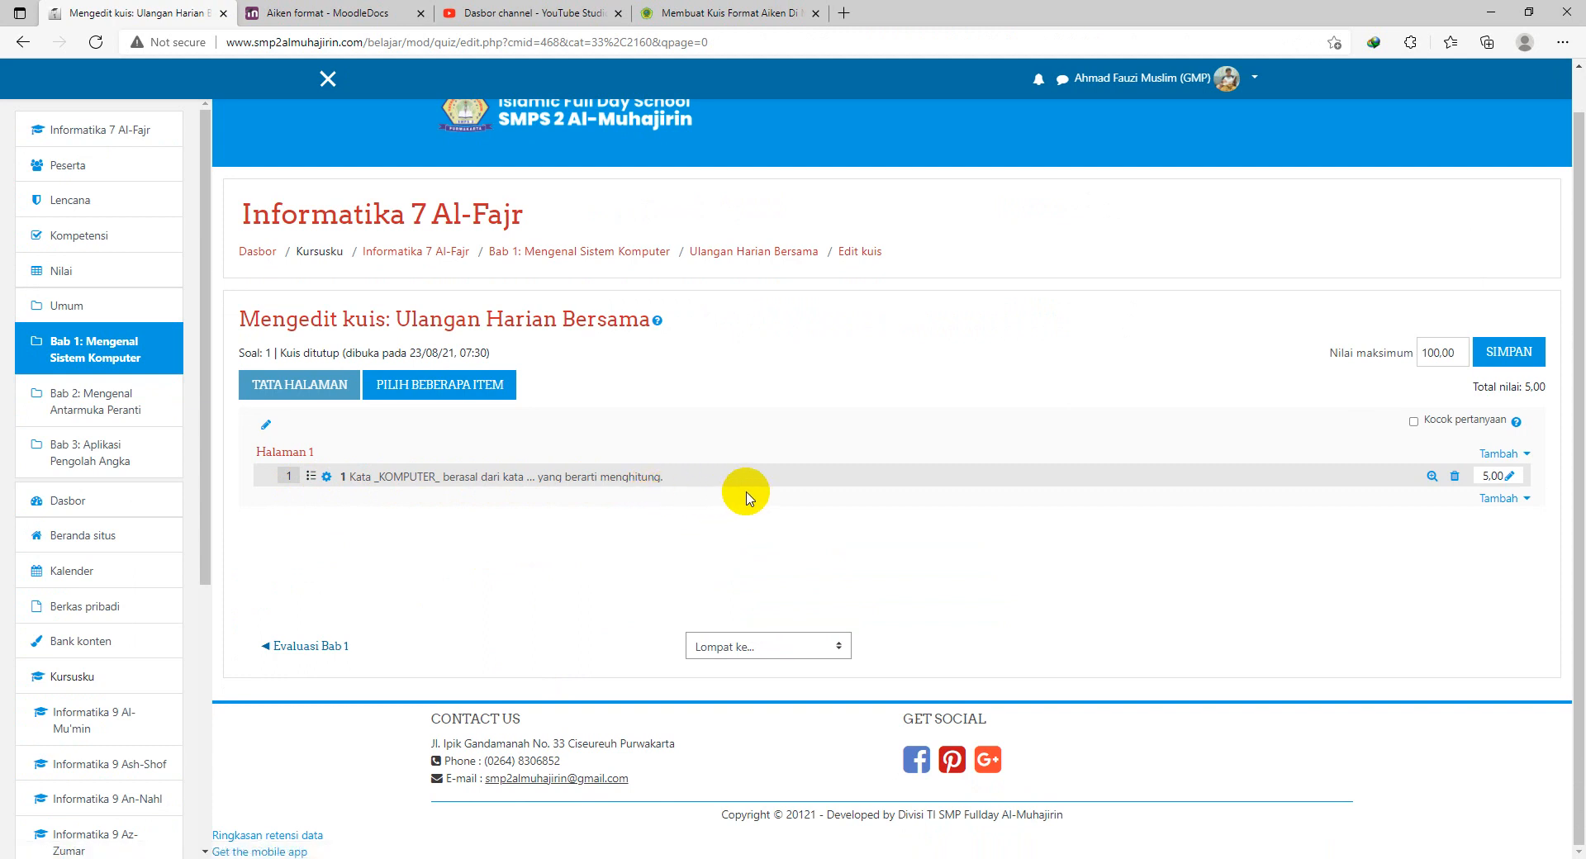
Add a new Pilihan ganda question below question 1 on Halaman 1 and look over its empty form
{"action": "left_click", "coordinate": [1515, 499]}
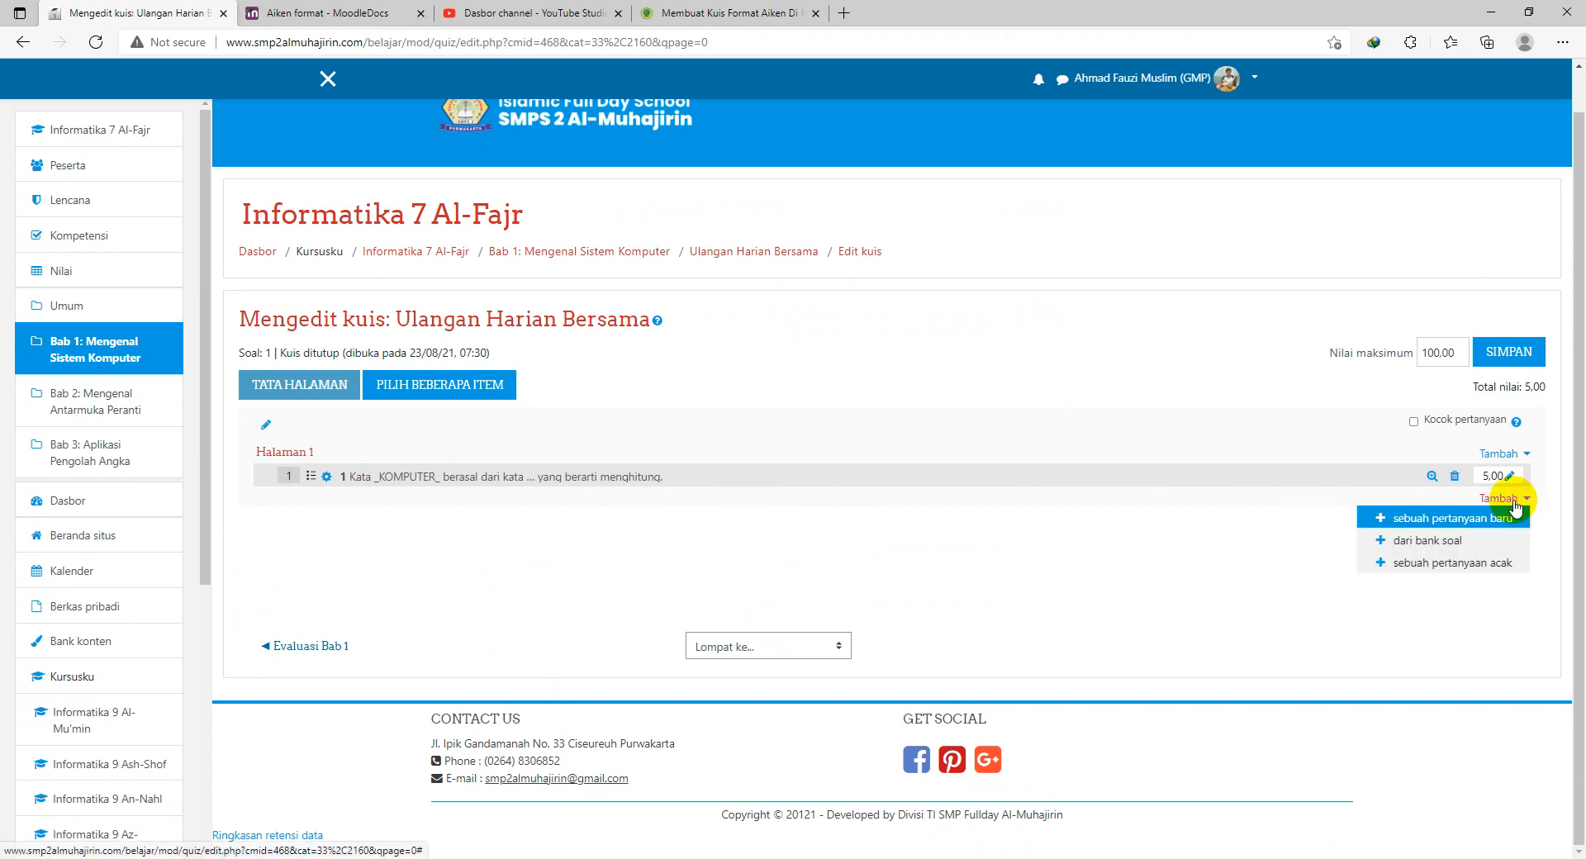
{"action": "left_click", "coordinate": [1456, 520]}
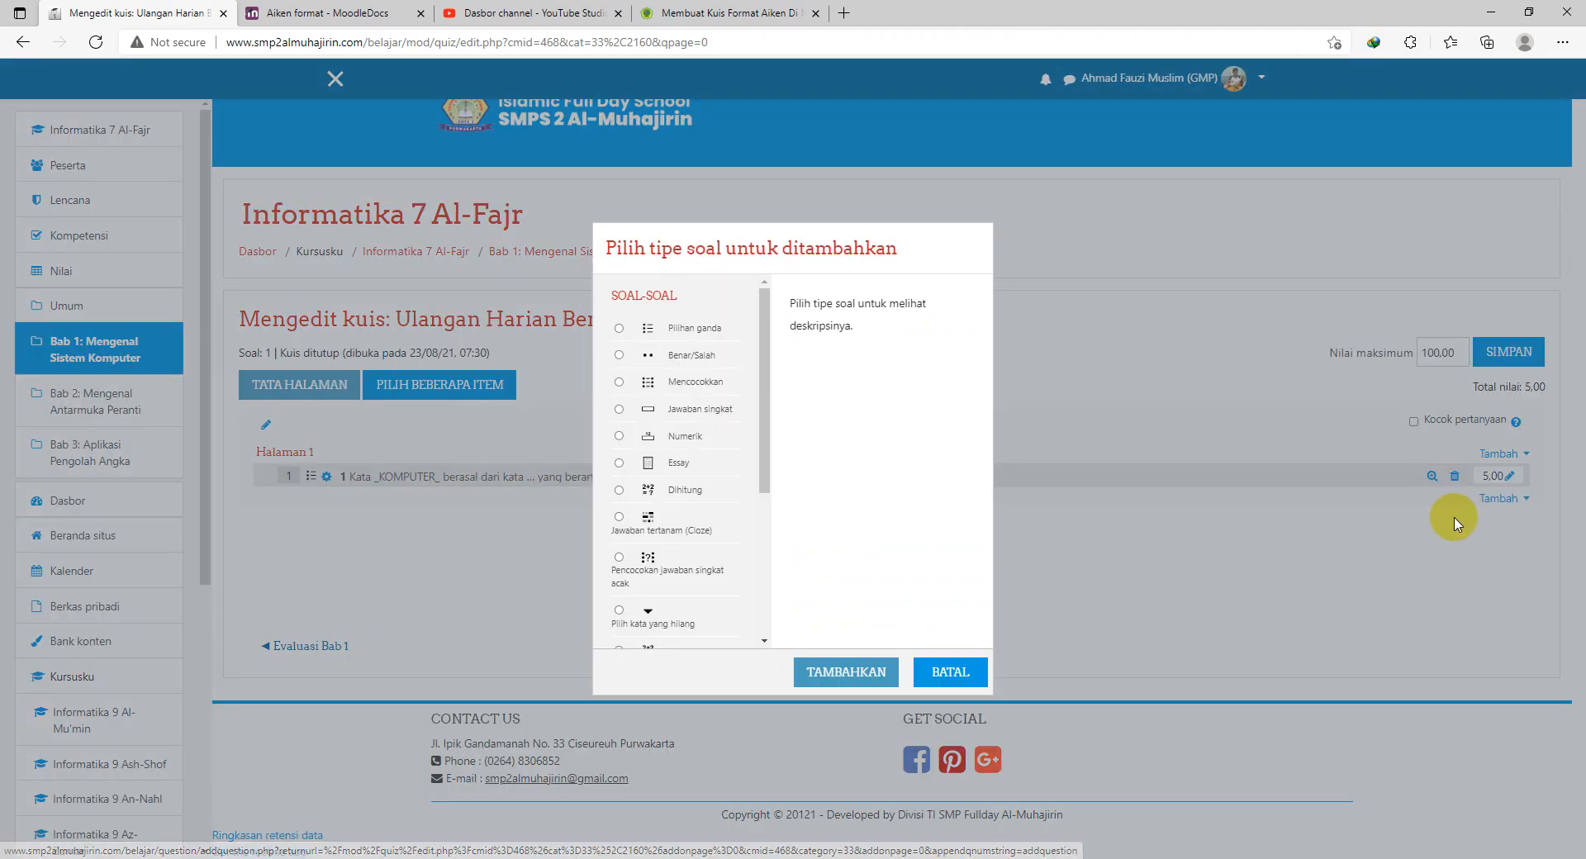
{"action": "left_click", "coordinate": [697, 330]}
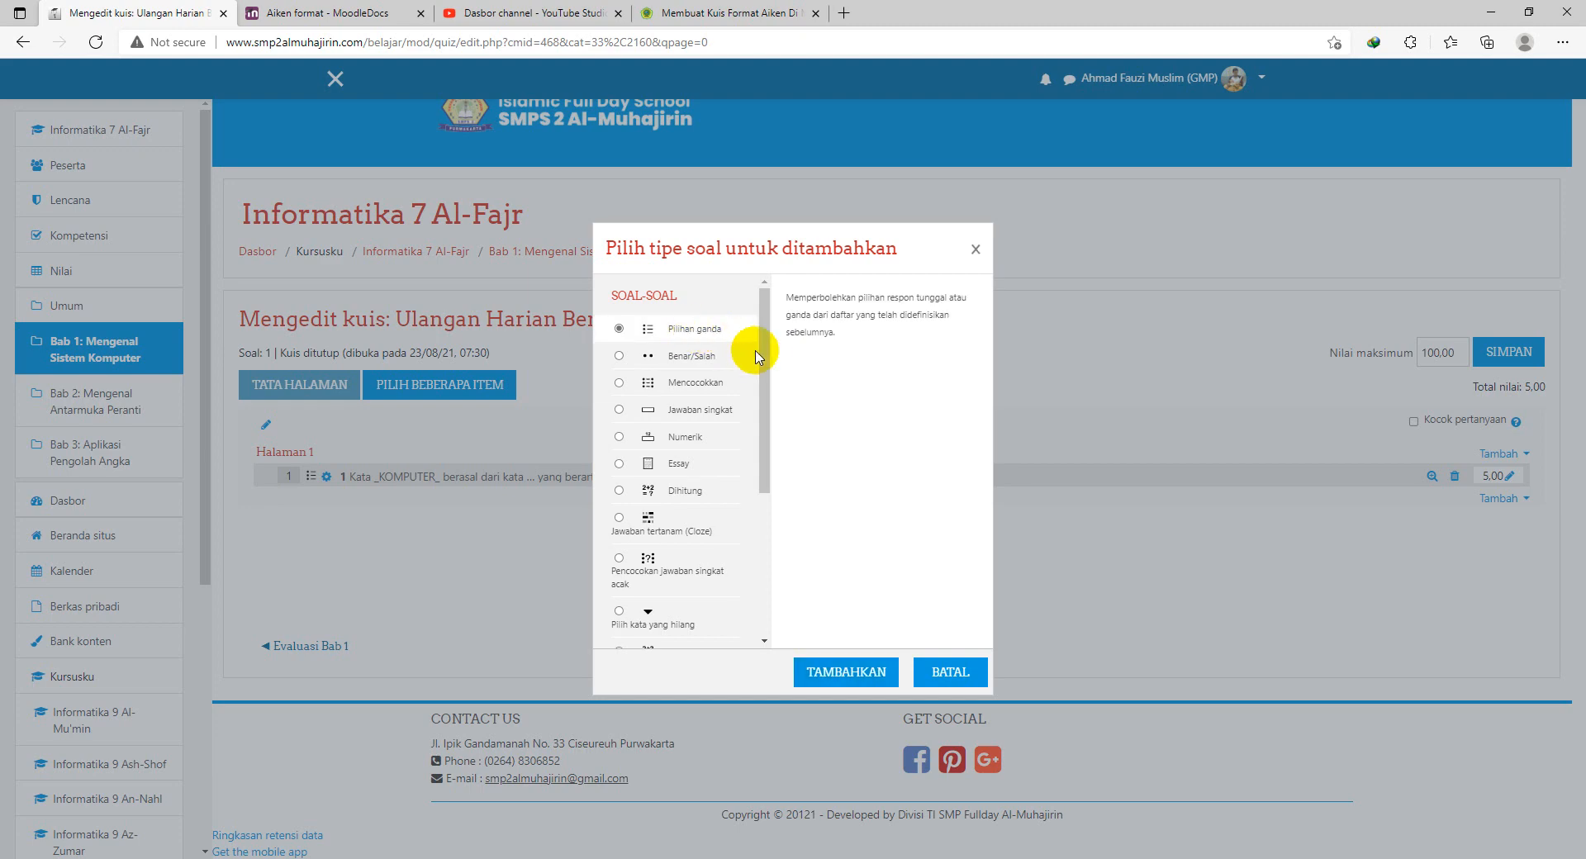
{"action": "left_click", "coordinate": [871, 676]}
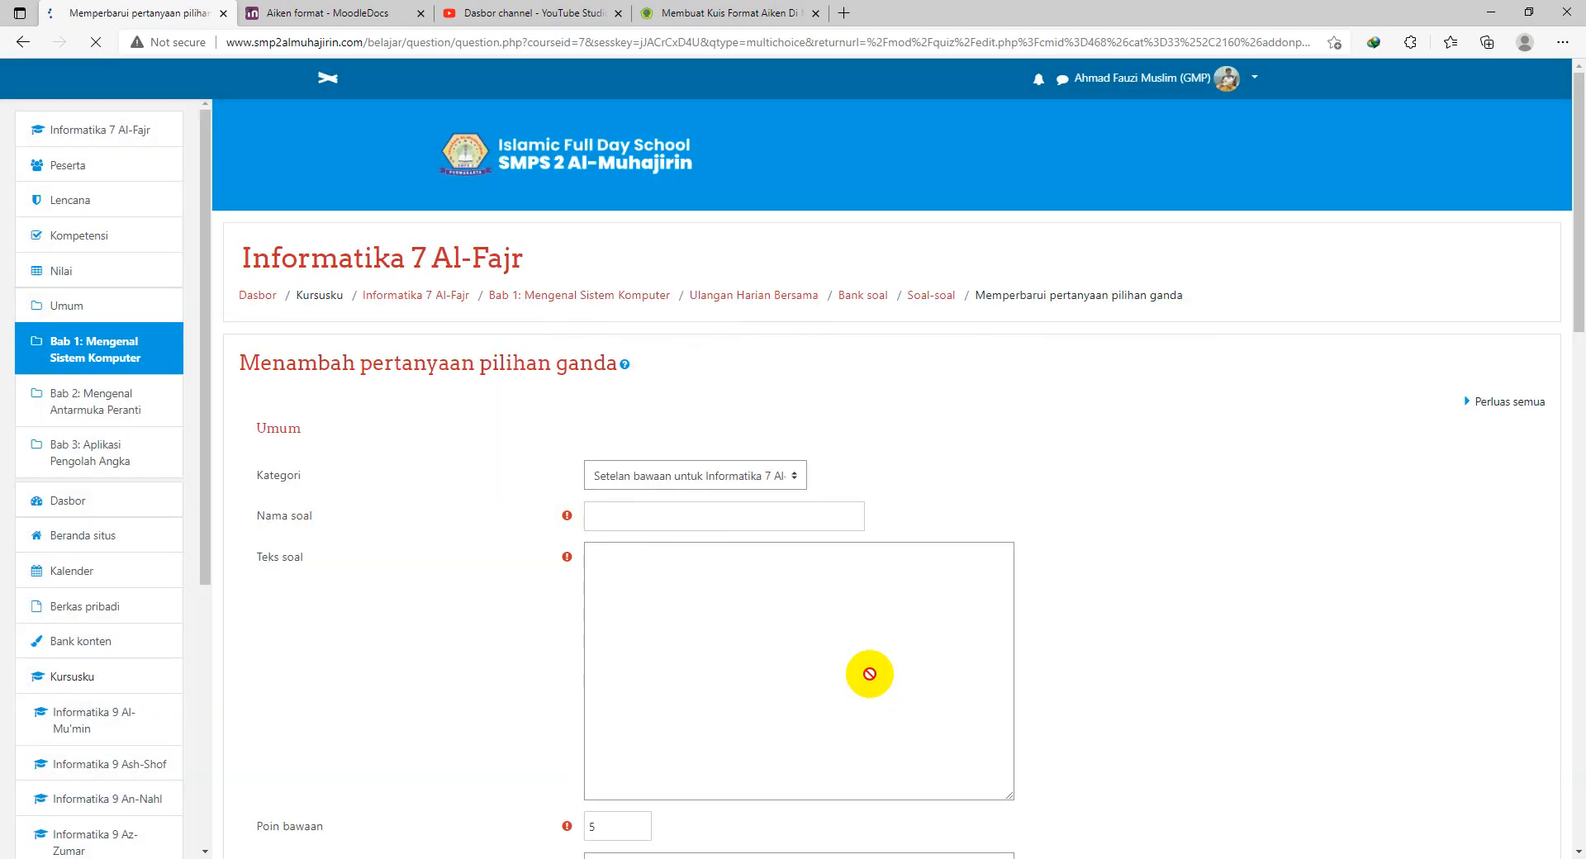
{"action": "scroll", "coordinate": [734, 538], "scroll_direction": "down", "scroll_amount": 3}
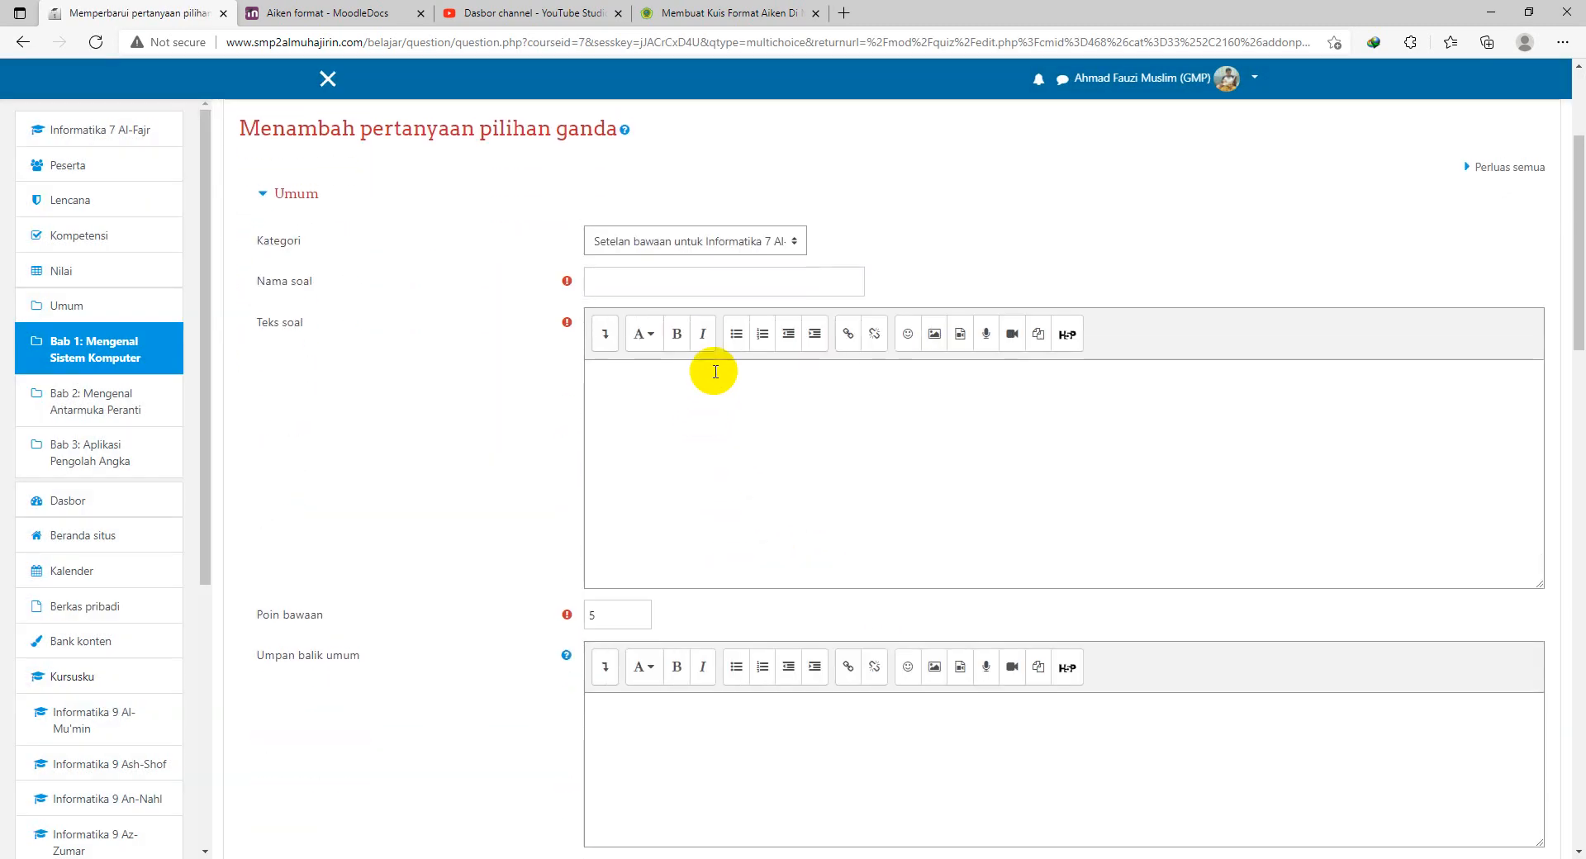
{"action": "scroll", "coordinate": [708, 372], "scroll_direction": "up", "scroll_amount": 2}
{"action": "left_click", "coordinate": [679, 537]}
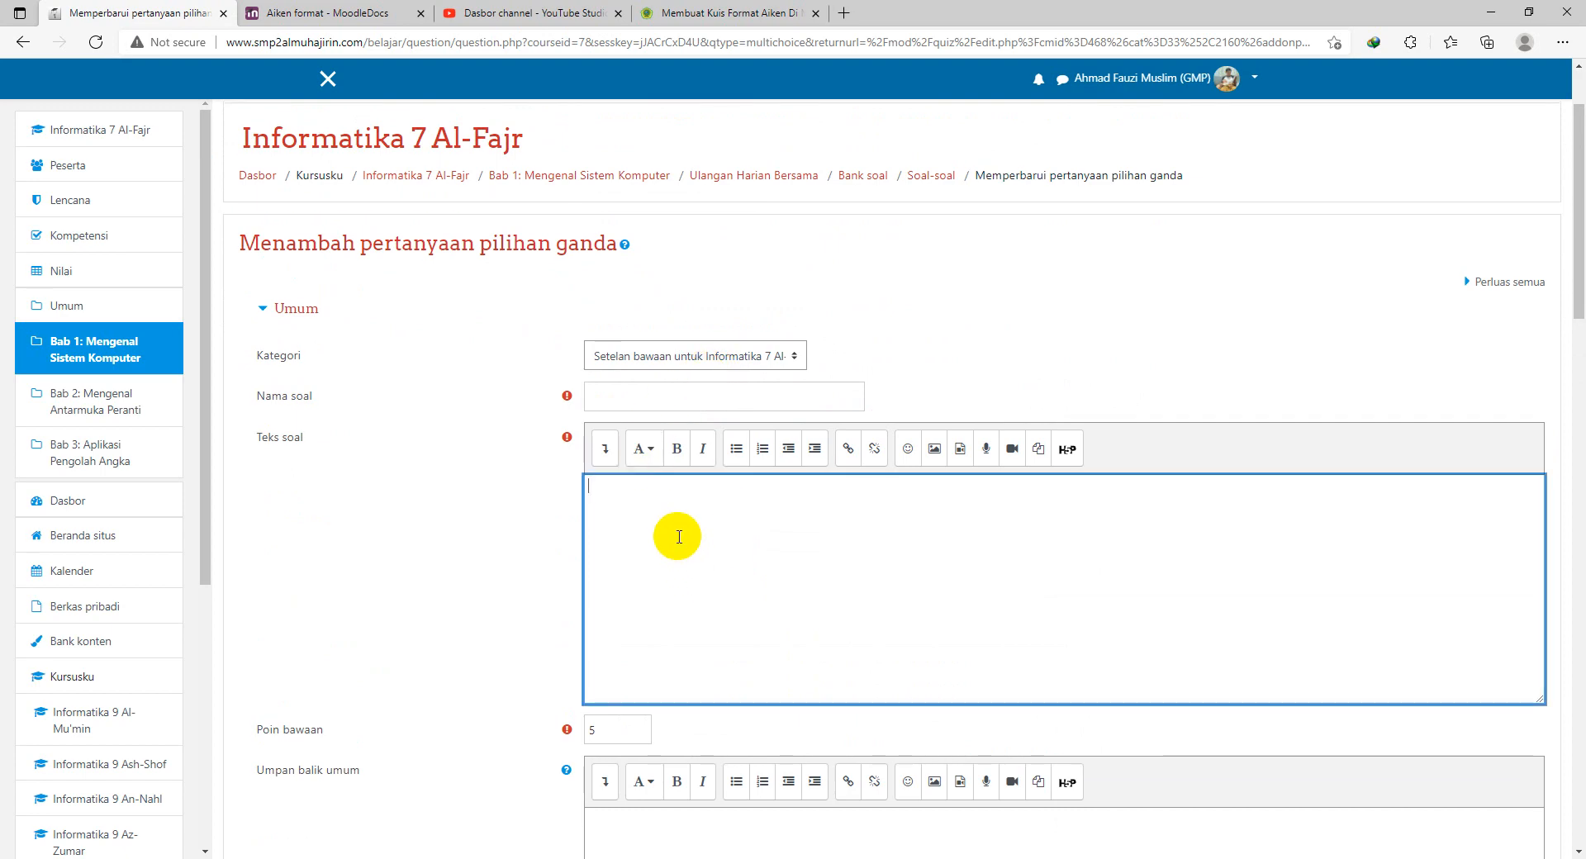
{"action": "scroll", "coordinate": [676, 538], "scroll_direction": "down", "scroll_amount": 6}
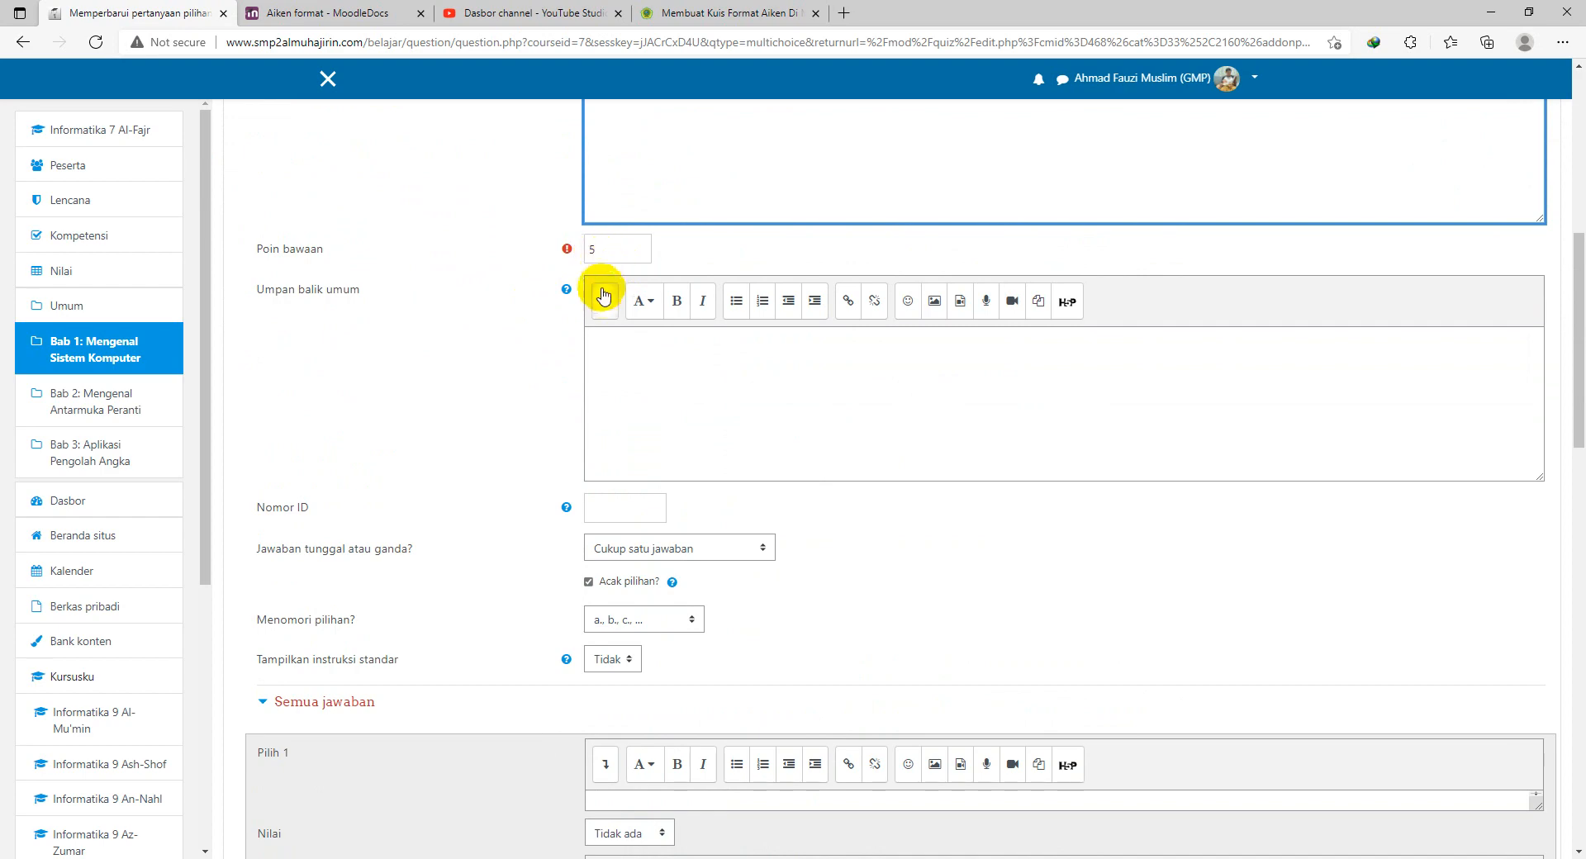
{"action": "scroll", "coordinate": [666, 417], "scroll_direction": "down", "scroll_amount": 3}
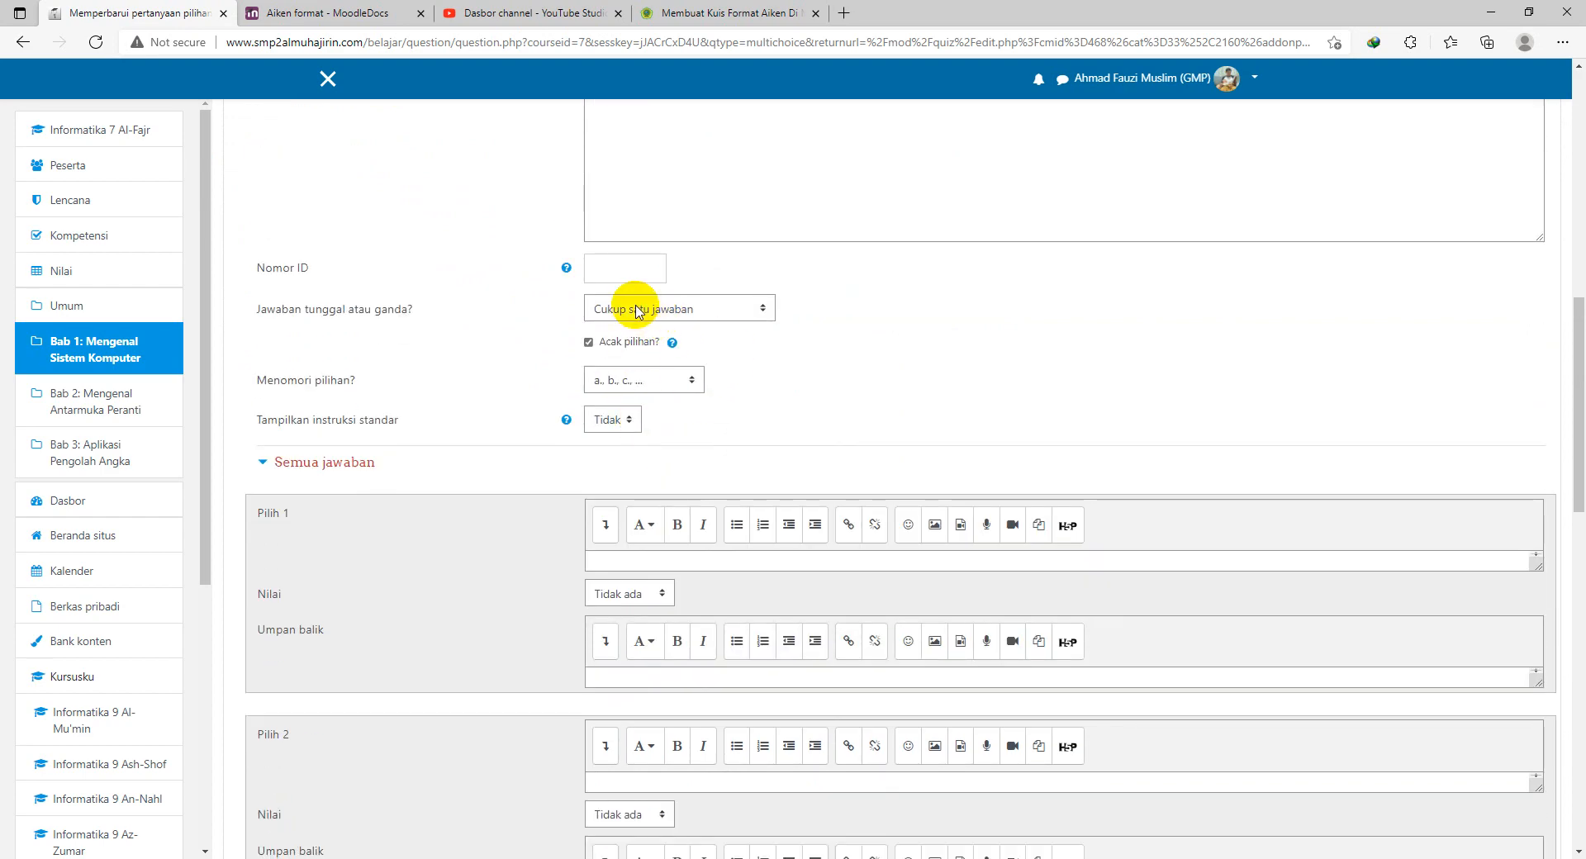
Set the grade of Pilih 4 to 100% in the empty new question's form, and cancel the question without saving it
{"action": "scroll", "coordinate": [749, 423], "scroll_direction": "down", "scroll_amount": 3}
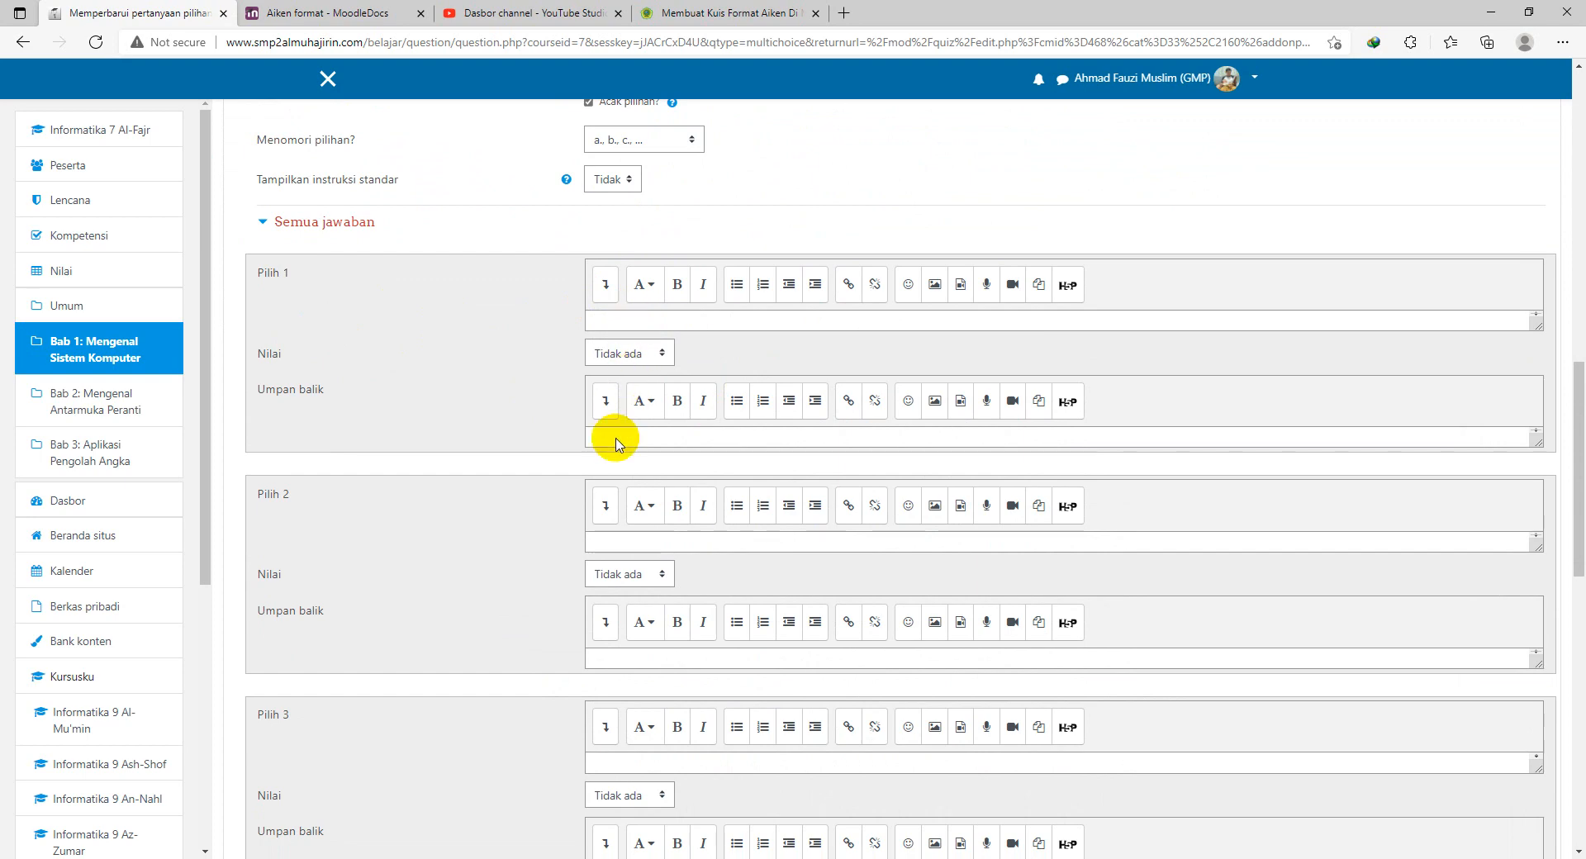
{"action": "scroll", "coordinate": [612, 432], "scroll_direction": "down", "scroll_amount": 3}
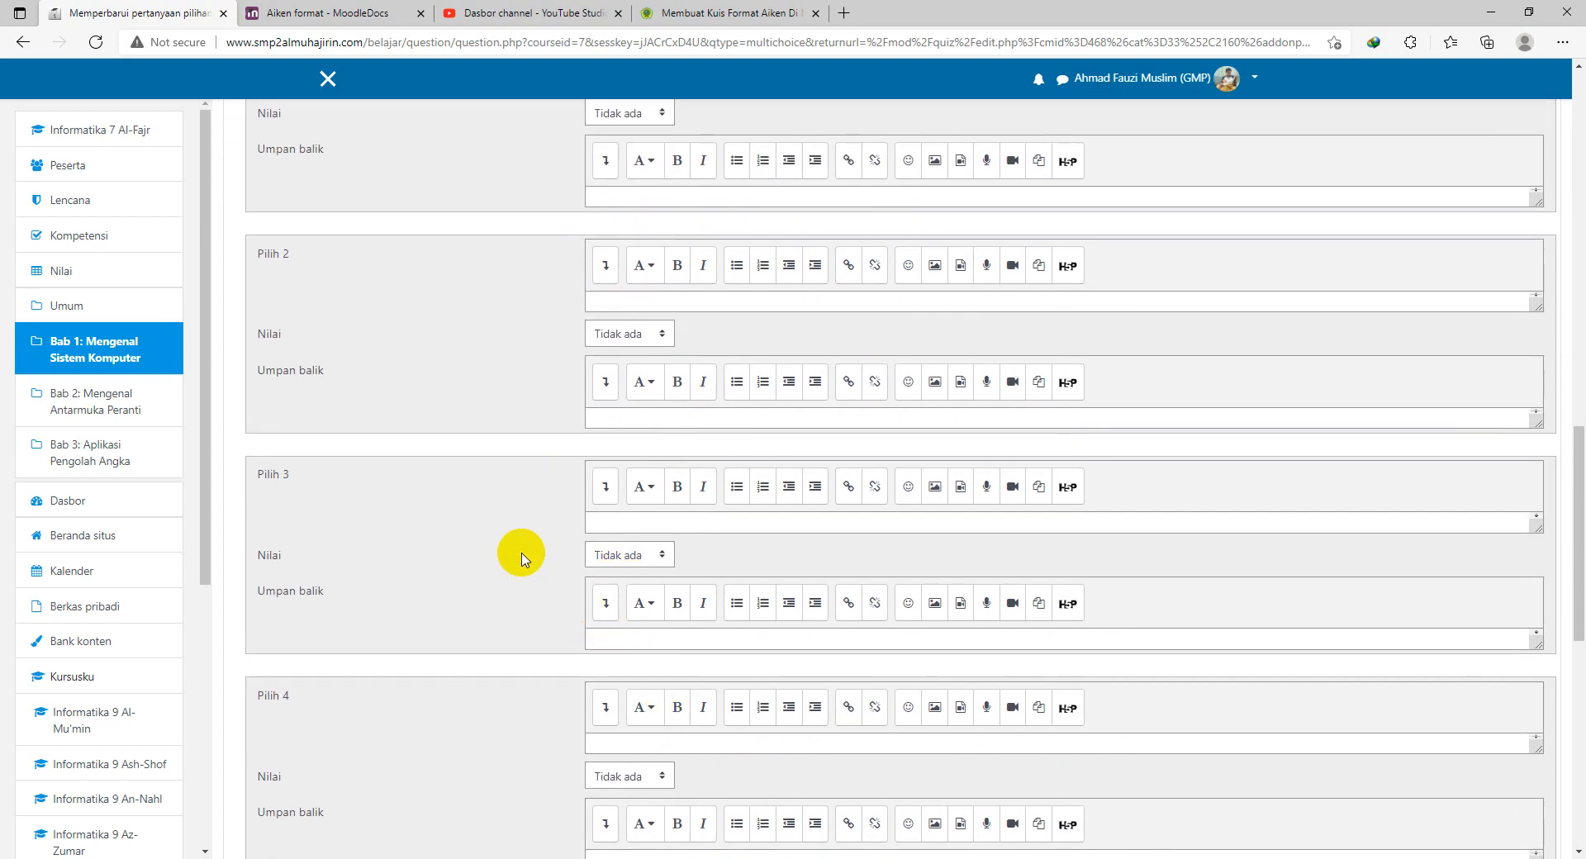
{"action": "scroll", "coordinate": [521, 552], "scroll_direction": "down", "scroll_amount": 2}
{"action": "left_click", "coordinate": [644, 658]}
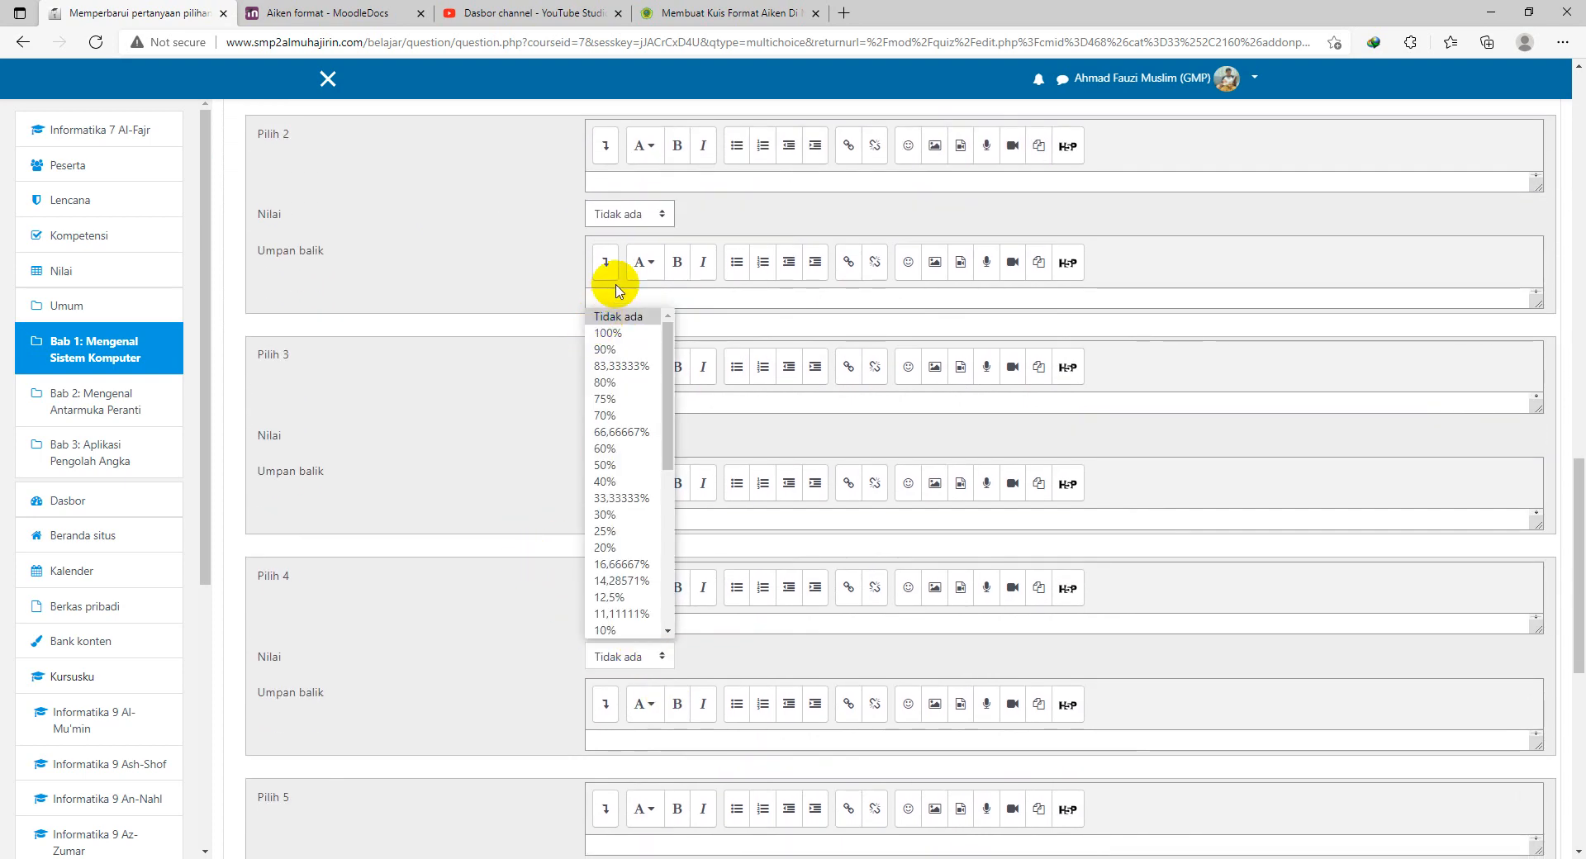
{"action": "left_click", "coordinate": [615, 333]}
{"action": "scroll", "coordinate": [833, 641], "scroll_direction": "down", "scroll_amount": 4}
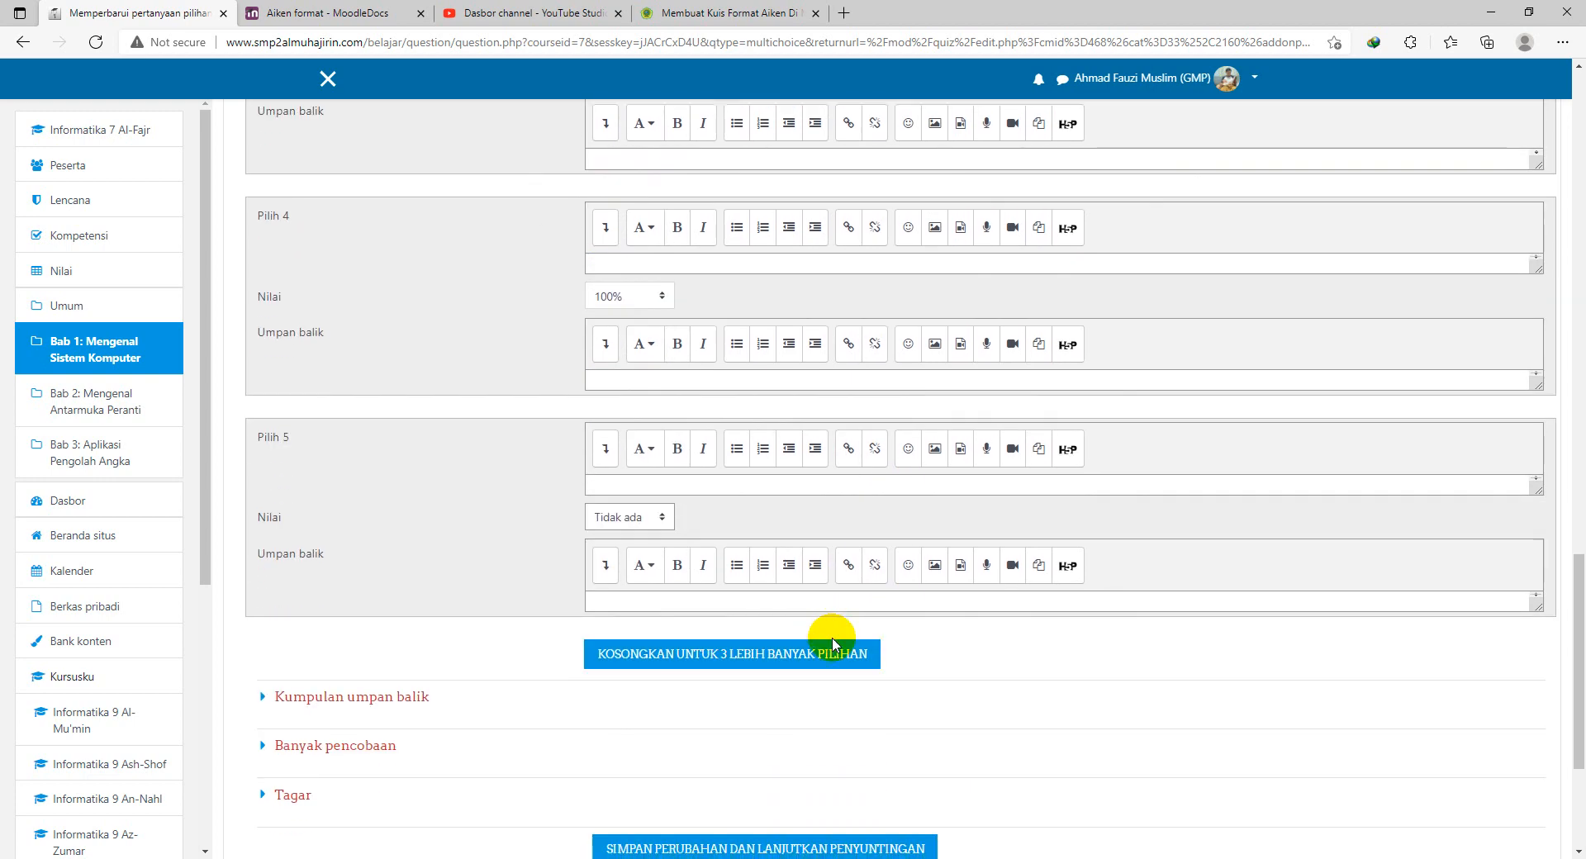
{"action": "scroll", "coordinate": [918, 642], "scroll_direction": "down", "scroll_amount": 4}
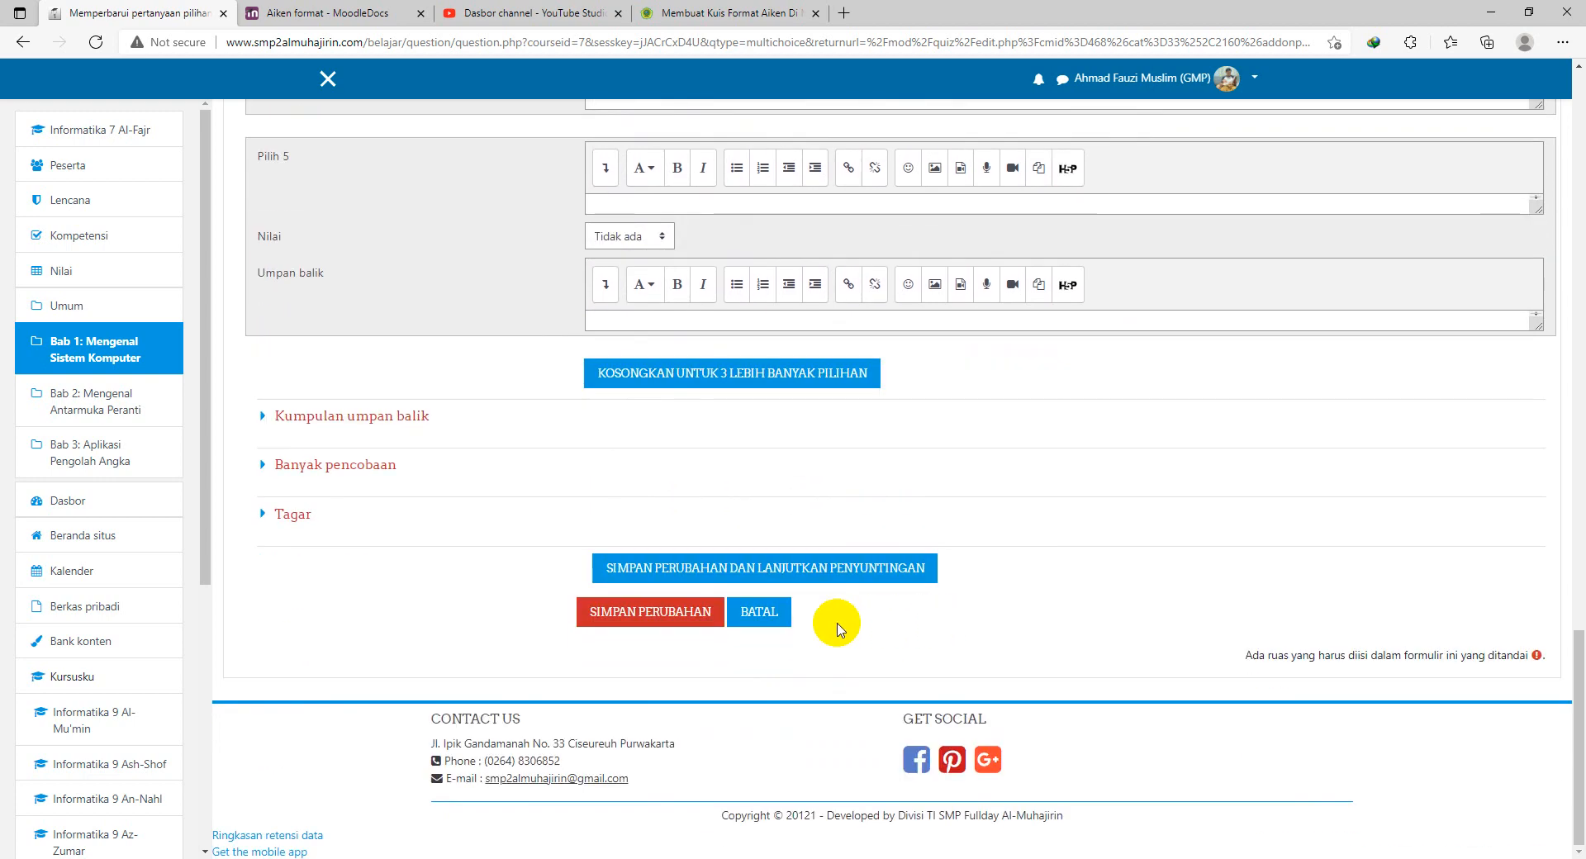
{"action": "left_click", "coordinate": [771, 615]}
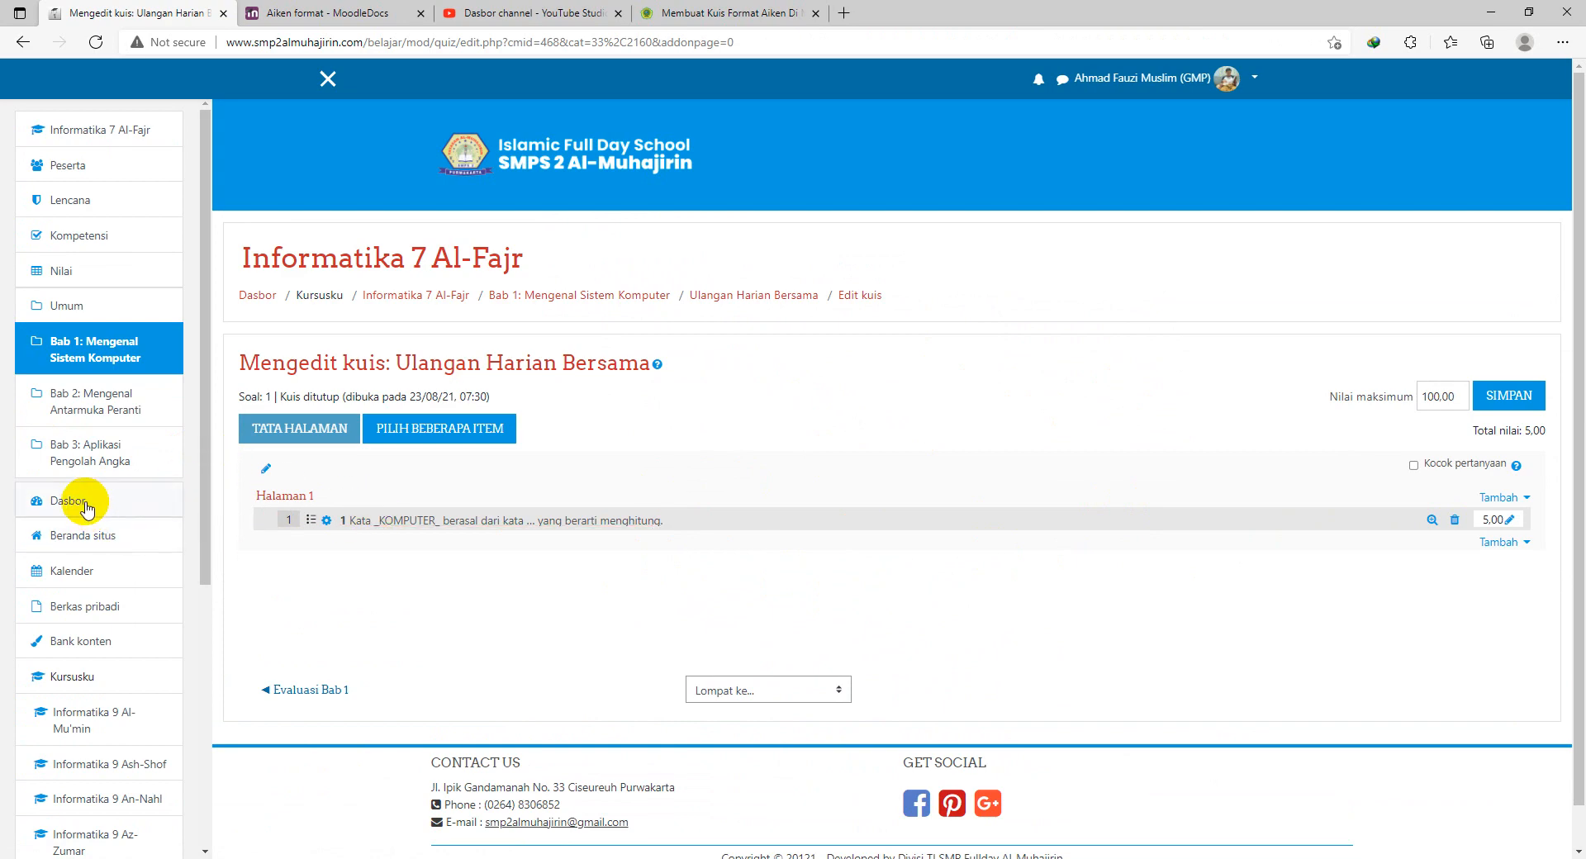
Return to Bab 1: Mengenal Sistem Komputer on the course page and make the Ulangan Harian Bersama quiz visible to students
{"action": "left_click", "coordinate": [89, 356]}
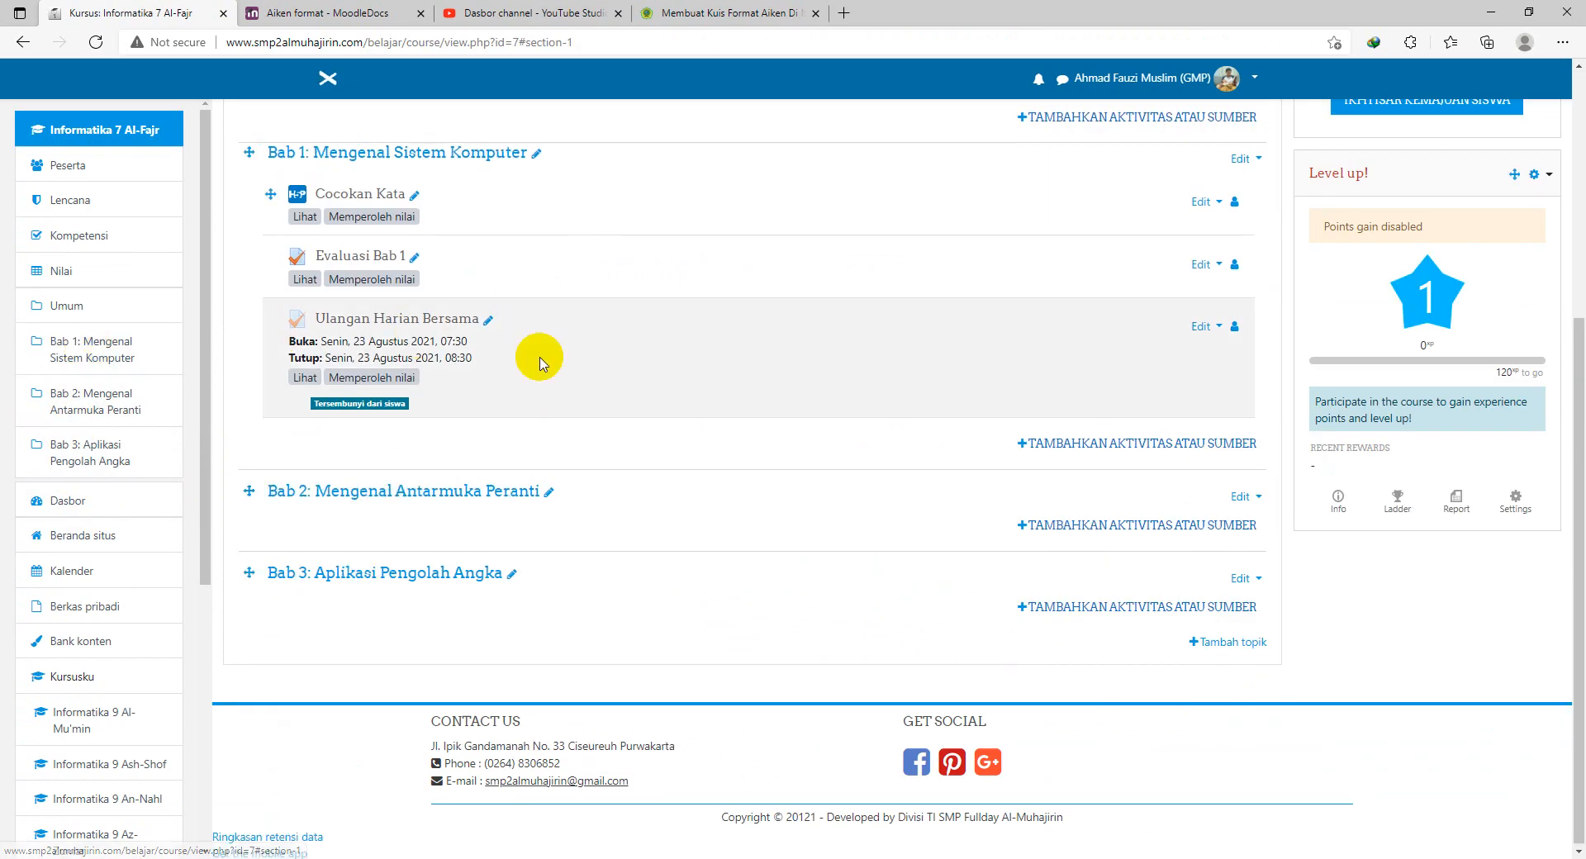
{"action": "scroll", "coordinate": [512, 380], "scroll_direction": "up", "scroll_amount": 3}
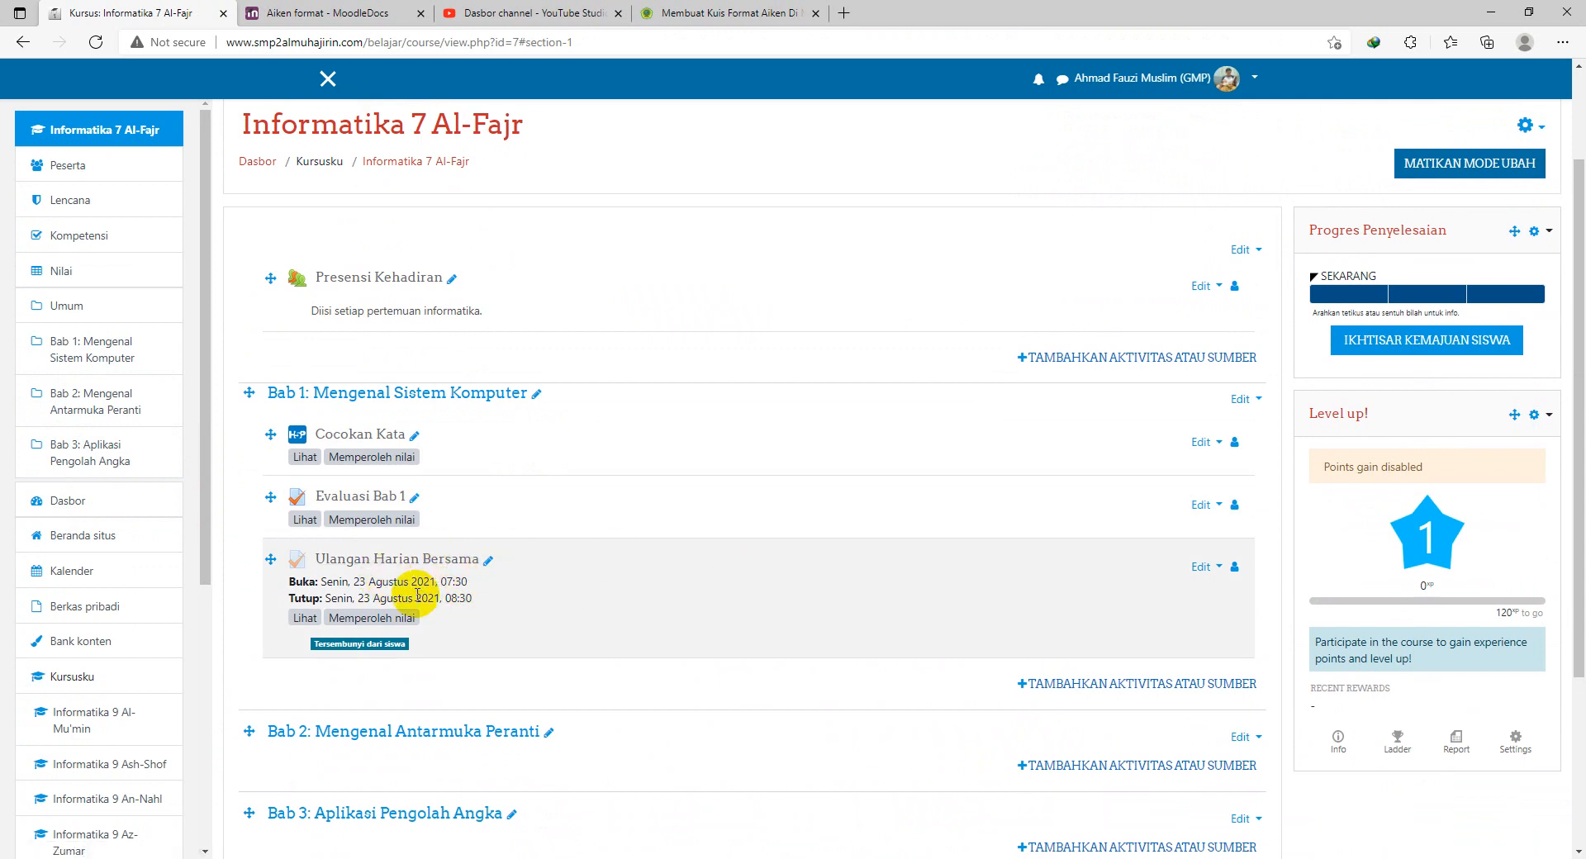
{"action": "left_click", "coordinate": [1206, 567]}
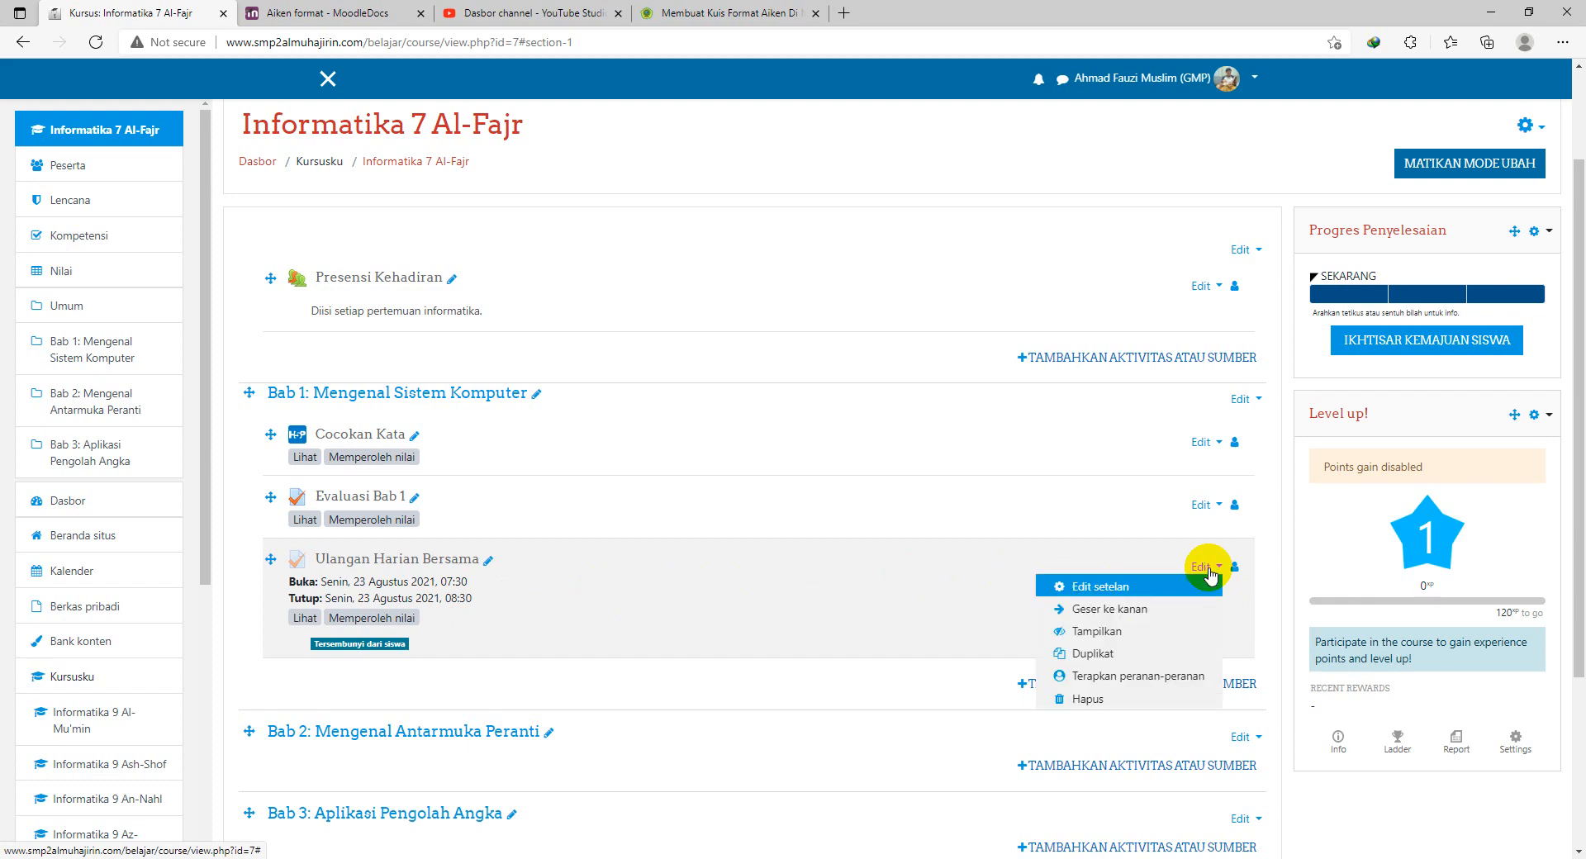
{"action": "left_click", "coordinate": [1079, 633]}
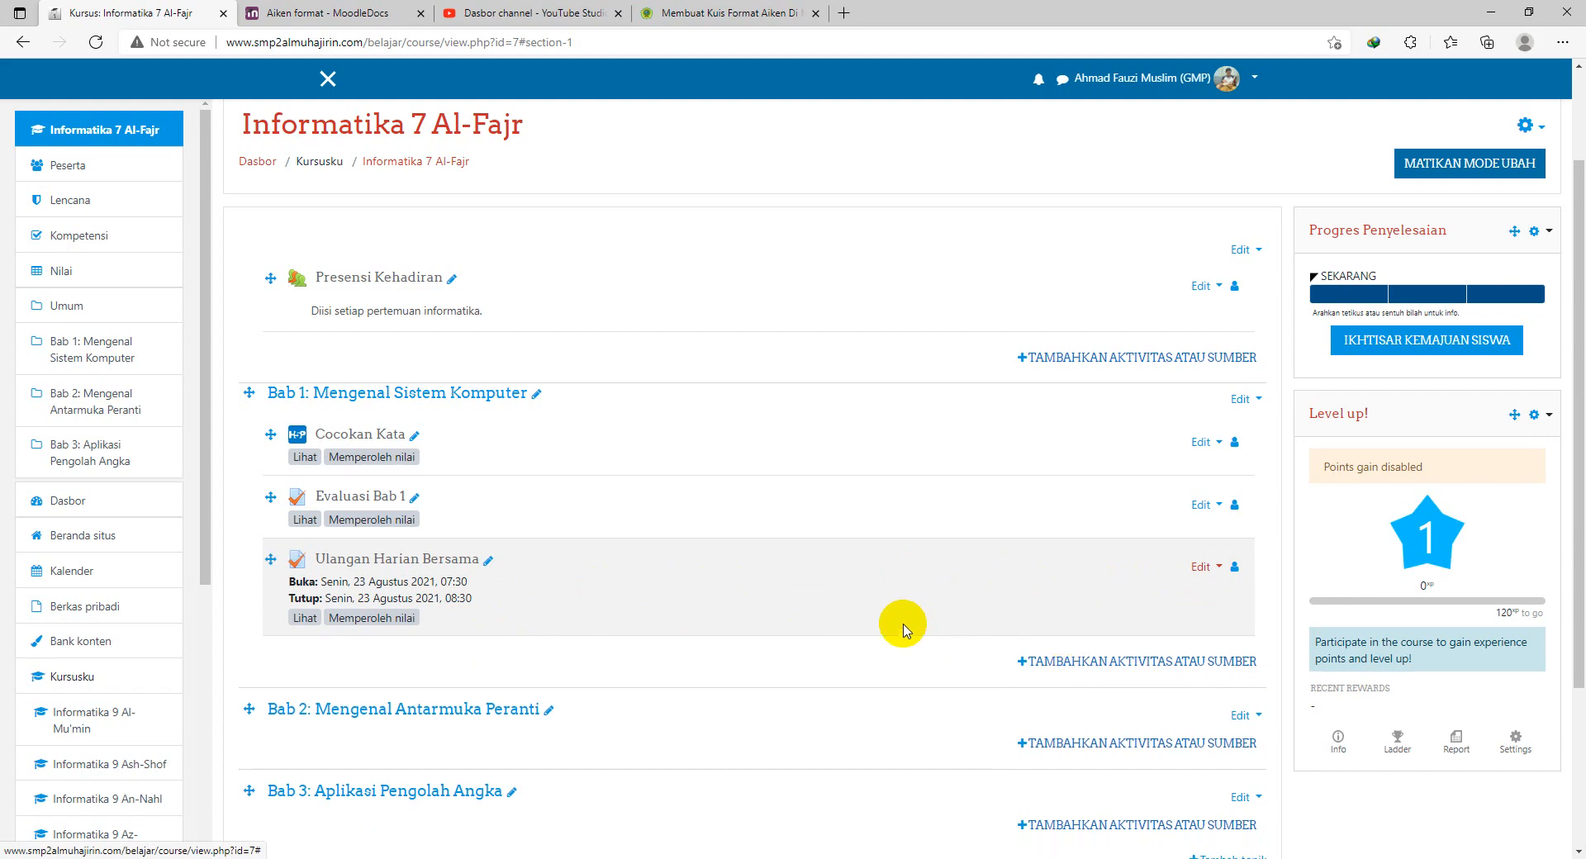